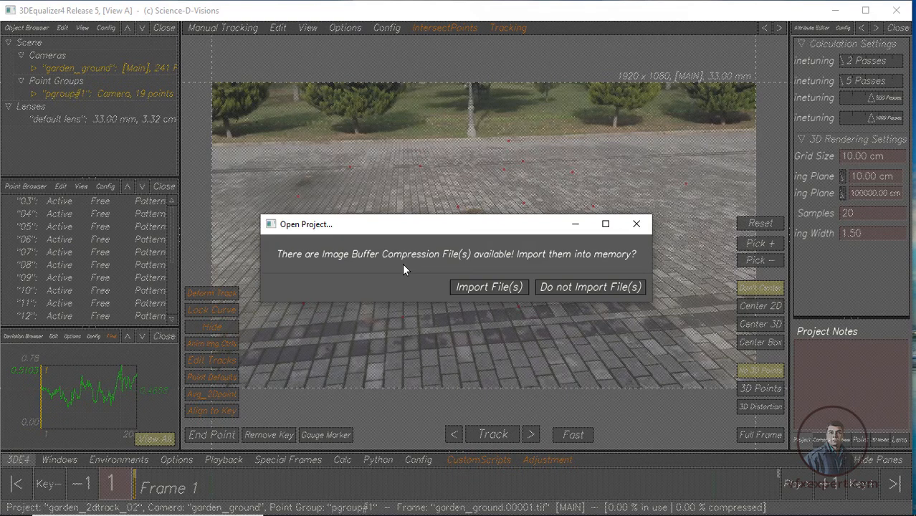
Import the available image buffer compression files into memory and widen the footage viewport between the side panes
left_click(487, 287)
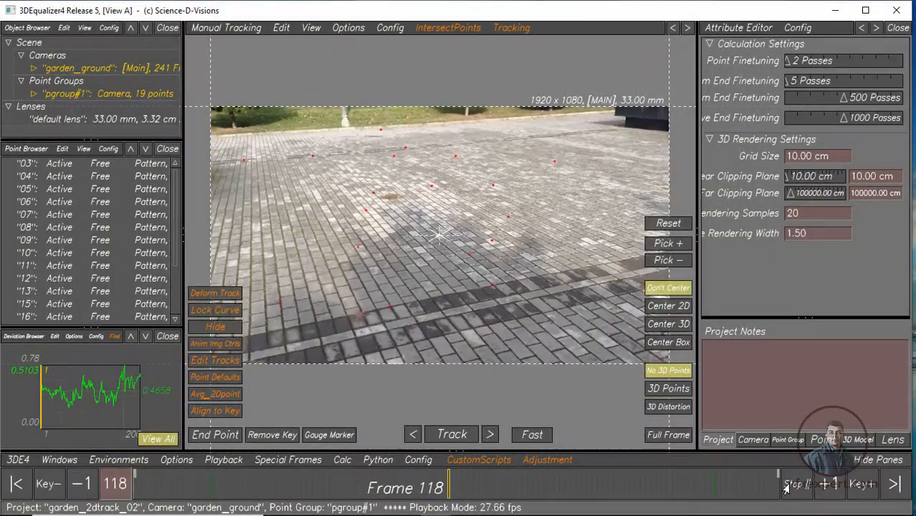
scroll(407, 205, "up", 2)
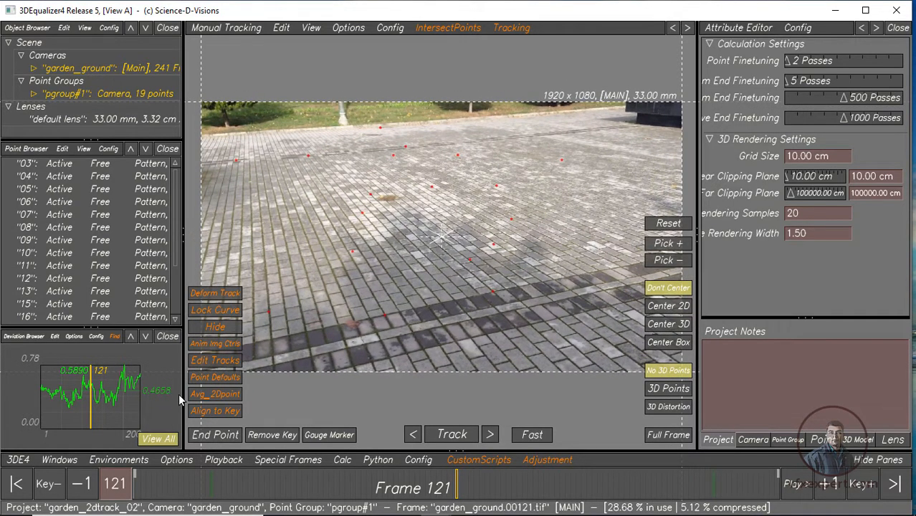
left_click_drag(182, 396, 178, 396)
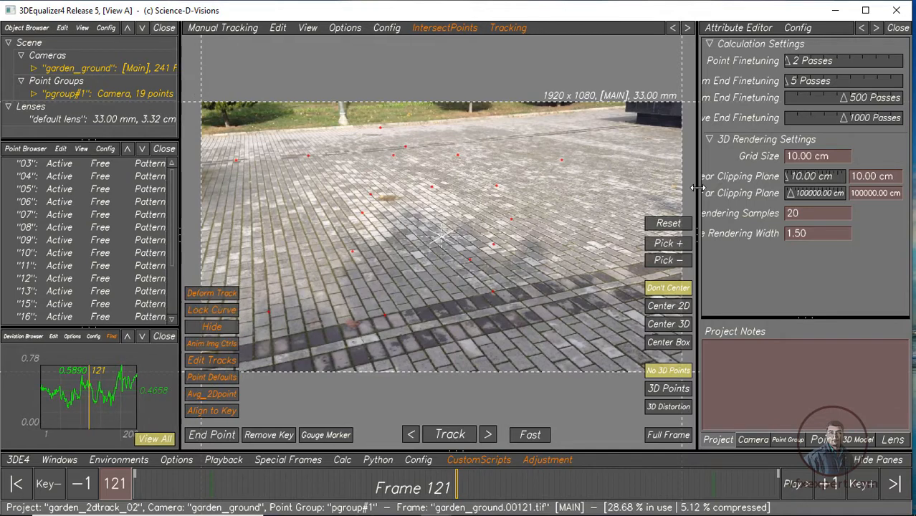
left_click_drag(697, 188, 770, 188)
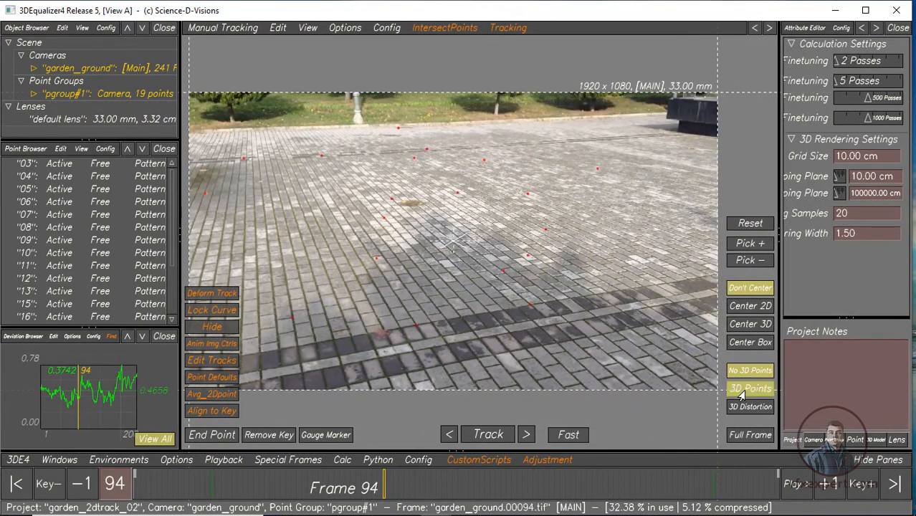
Overlay the calculated 3D points on the footage and scrub the timeline to frame 114
left_click(739, 392)
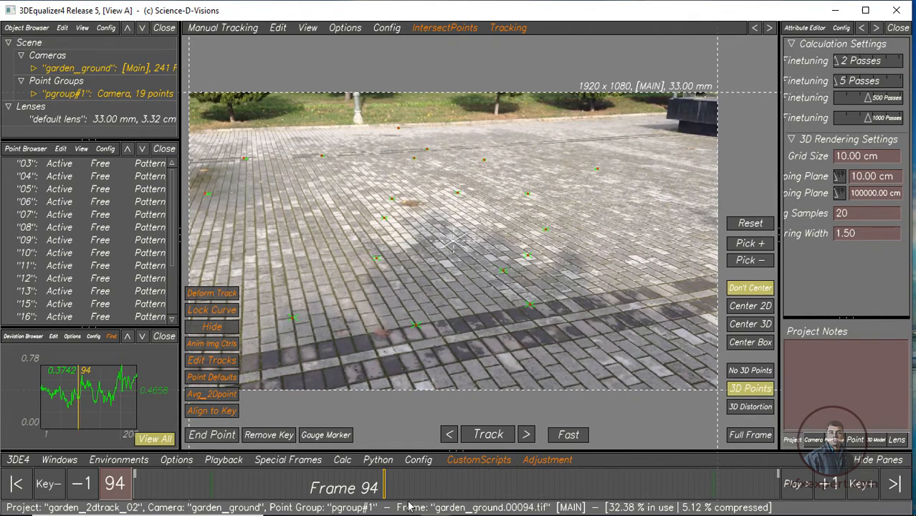
left_click_drag(485, 492, 438, 492)
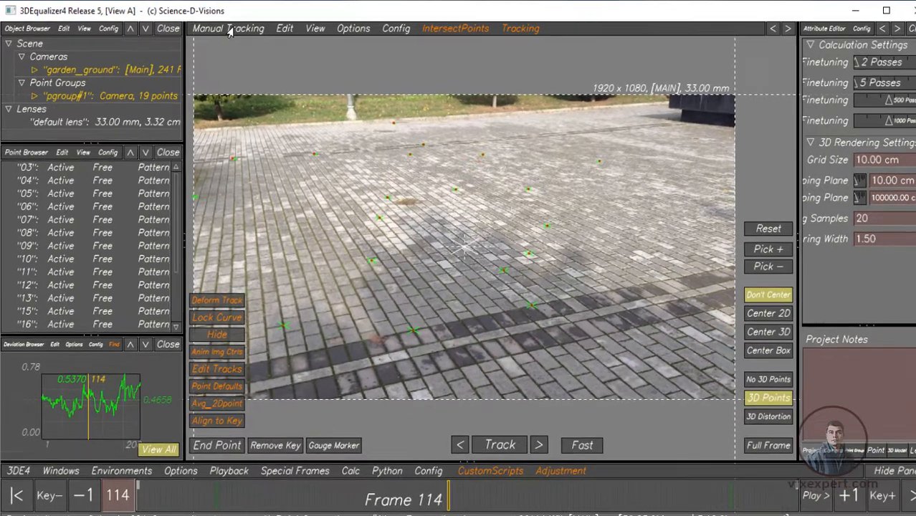
Switch the viewport to the 3D Orientation controls and frame the camera path, image plane and points in perspective
left_click(228, 31)
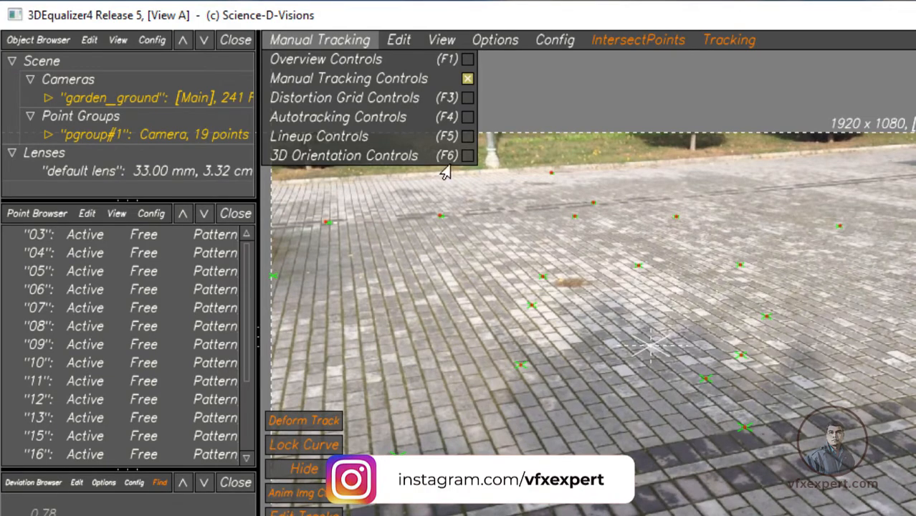
left_click(392, 162)
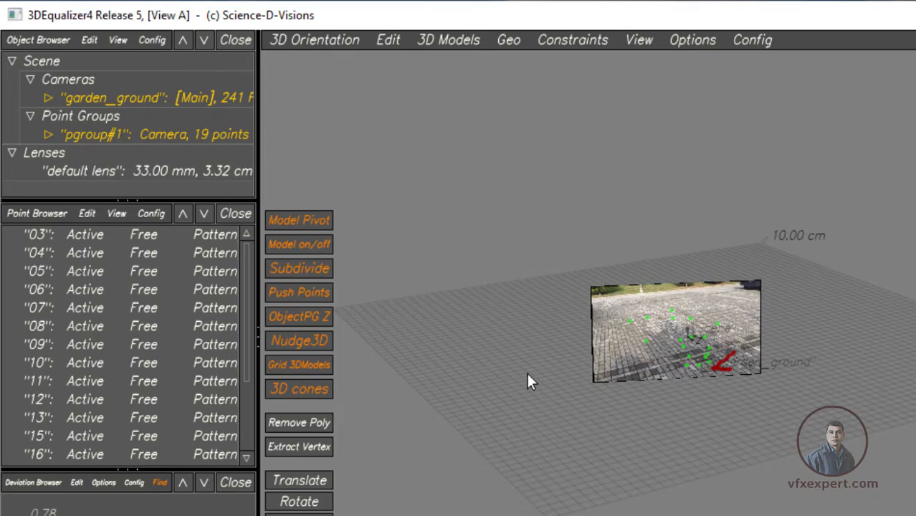
middle_click_drag(527, 380, 707, 419)
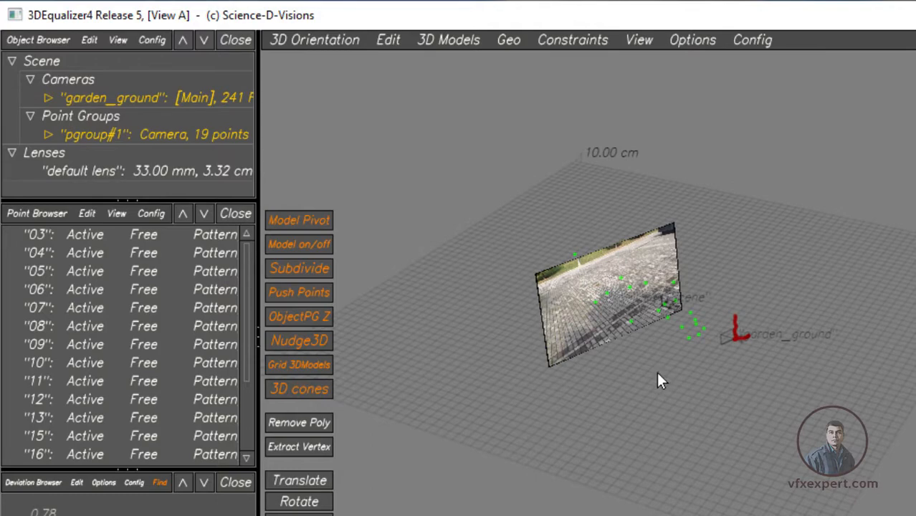
middle_click_drag(659, 378, 689, 419)
middle_click_drag(684, 364, 807, 457)
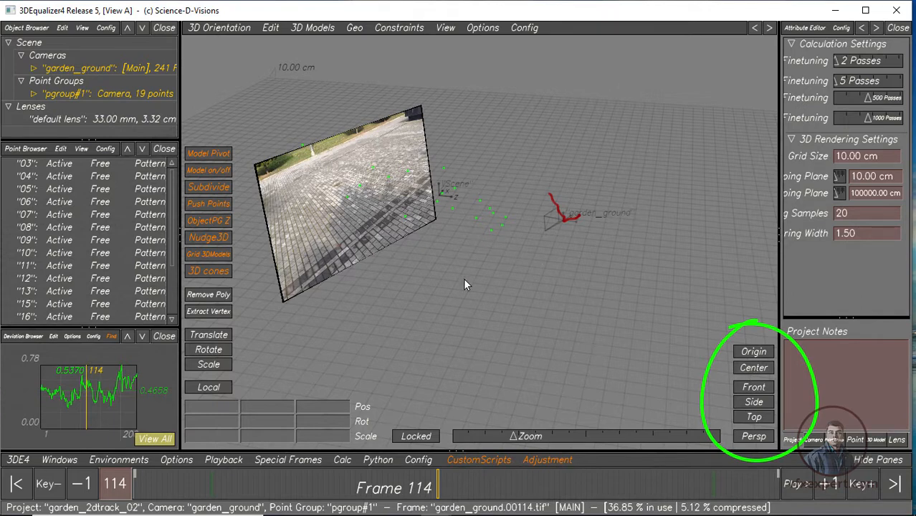
View the scene from the front, side and top, and examine the points against the grid in an orthographic side view
left_click(754, 387)
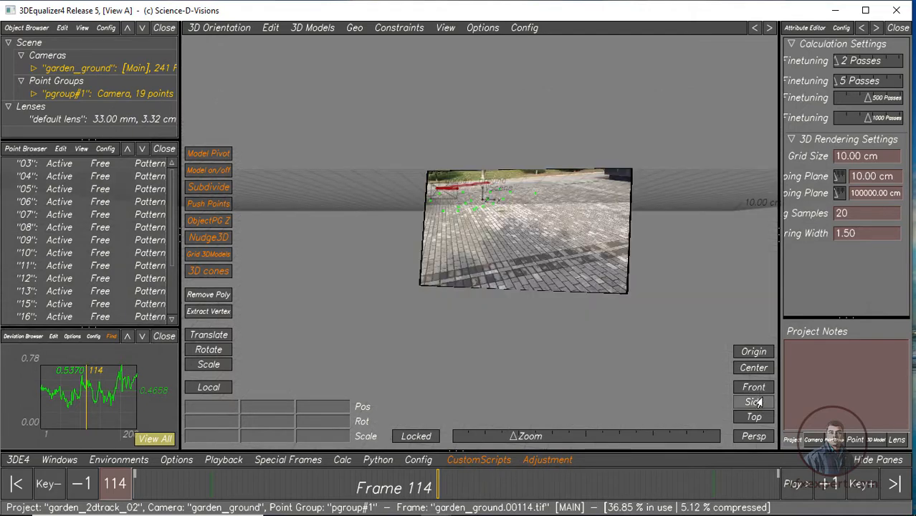
left_click(754, 401)
left_click(753, 418)
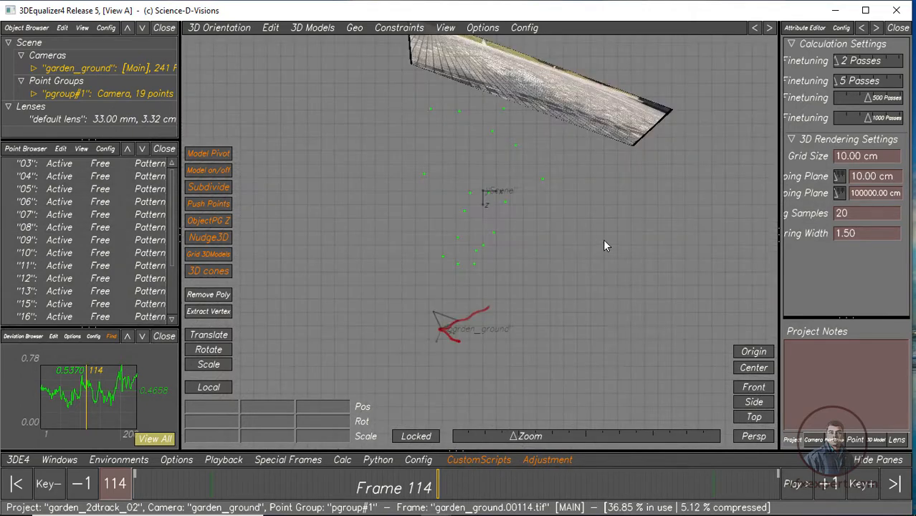
left_click(756, 440)
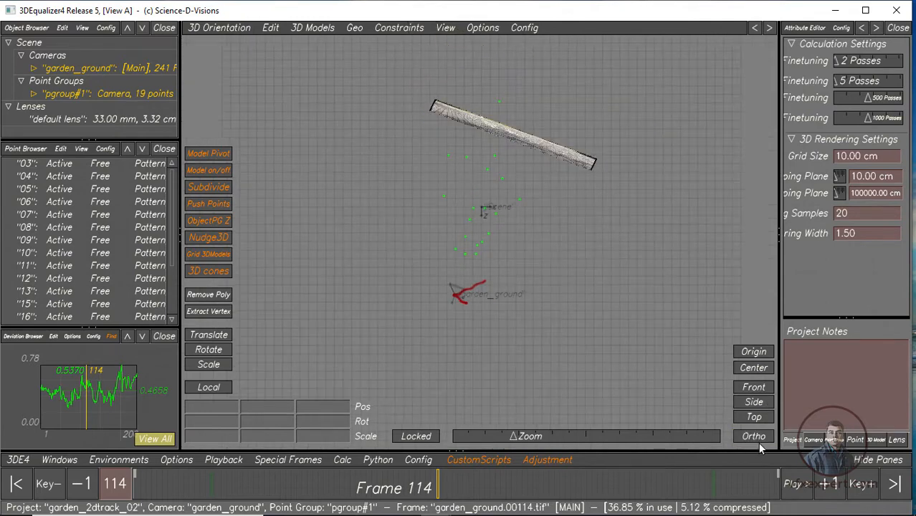
left_click(754, 402)
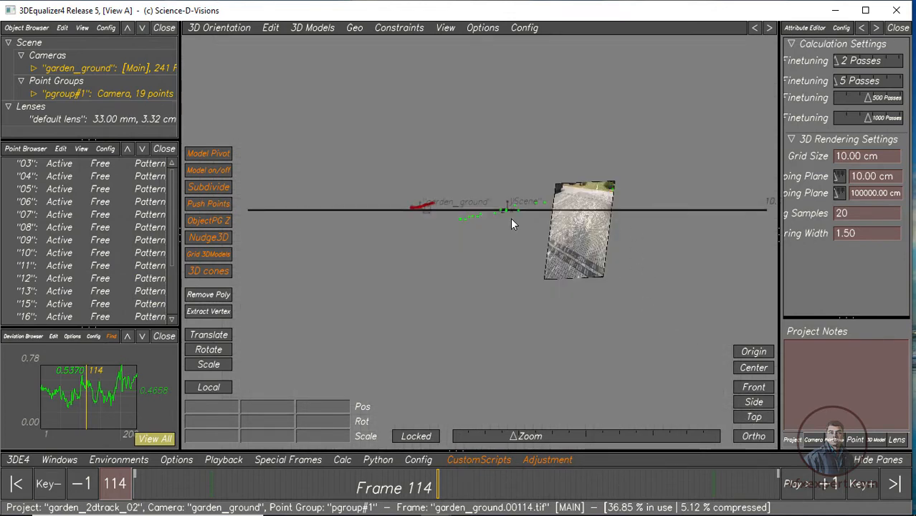
right_click_drag(459, 239, 557, 290)
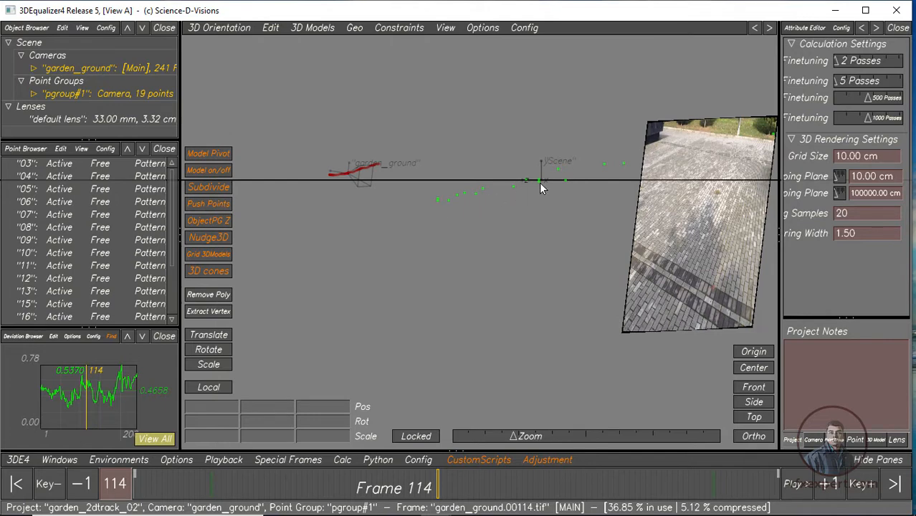
Return to perspective projection and examine the camera and tracked points from an elevated angle
left_click(745, 438)
left_click_drag(586, 279, 519, 304, "alt")
left_click_drag(588, 296, 501, 322, "alt")
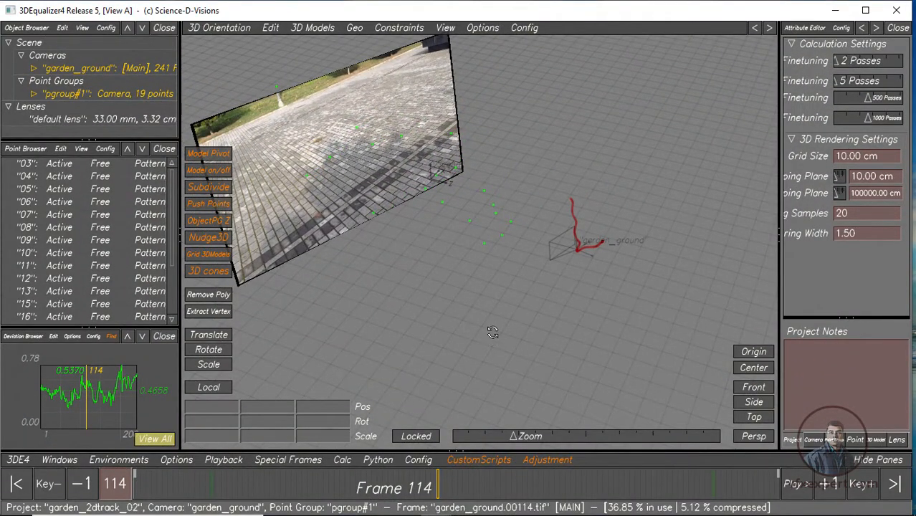
mouse_move(492, 332)
left_mouse_down("alt")
mouse_move(465, 321)
mouse_move(479, 339)
left_mouse_up("alt")
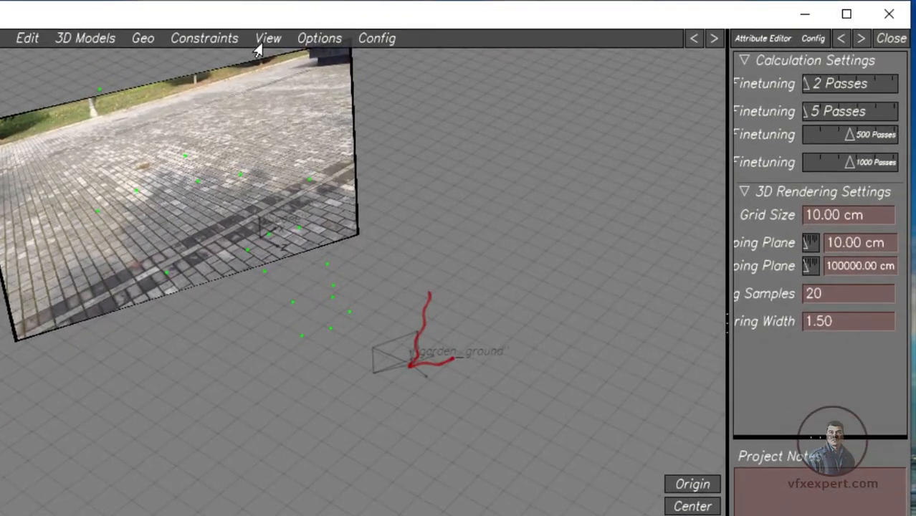
Hide the image plane, and show it again for the current camera only
left_click(440, 30)
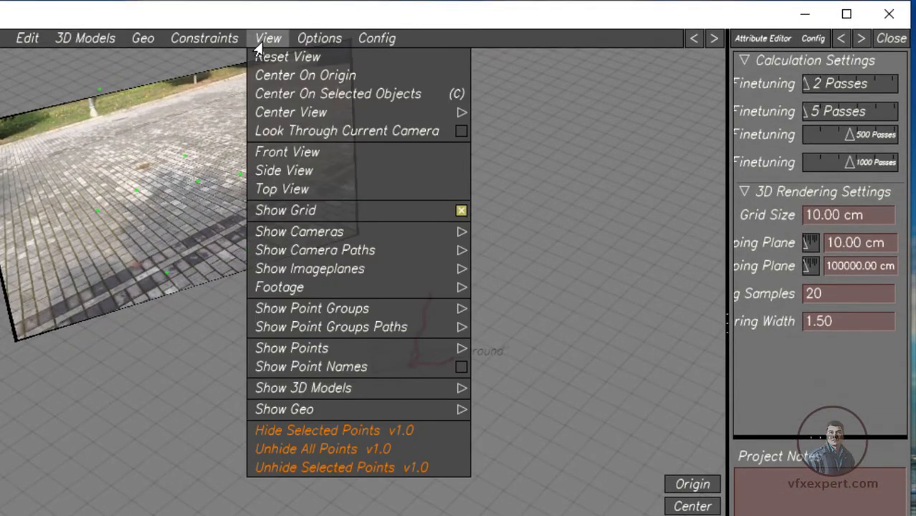
mouse_move(356, 273)
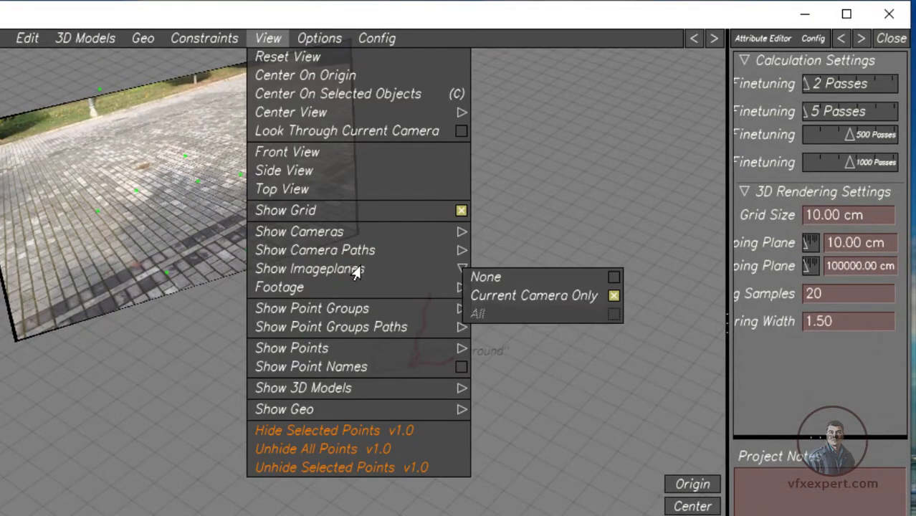
left_click(608, 280)
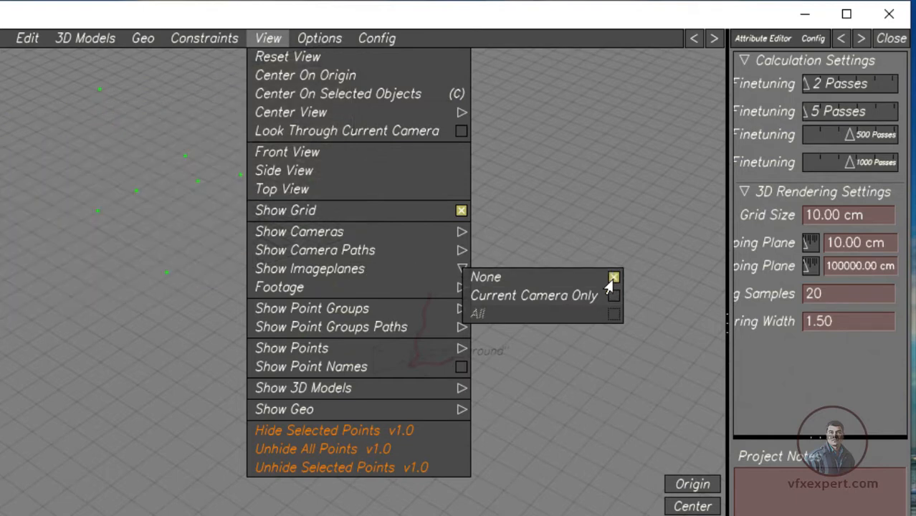
left_click(610, 296)
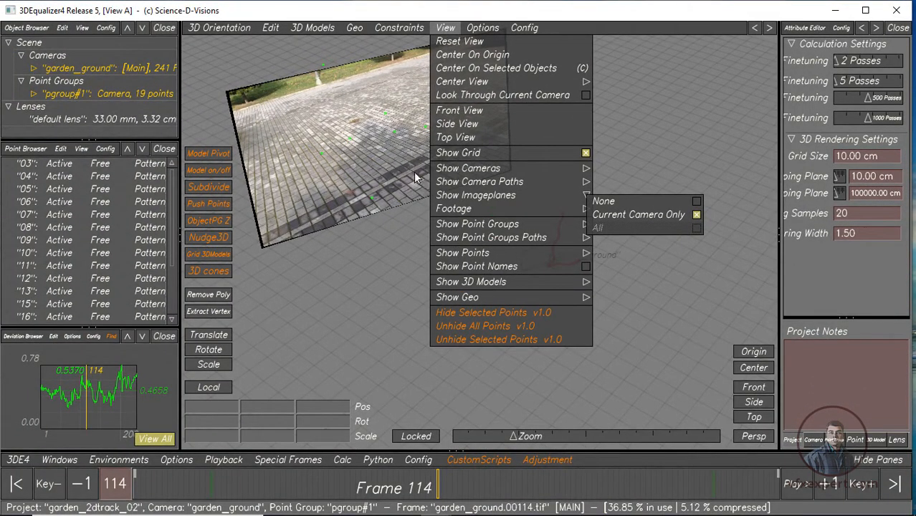
left_click(362, 257)
Turn on the point names in the 3D view and bring the labelled ground points into clear view
left_click_drag(469, 316, 482, 254)
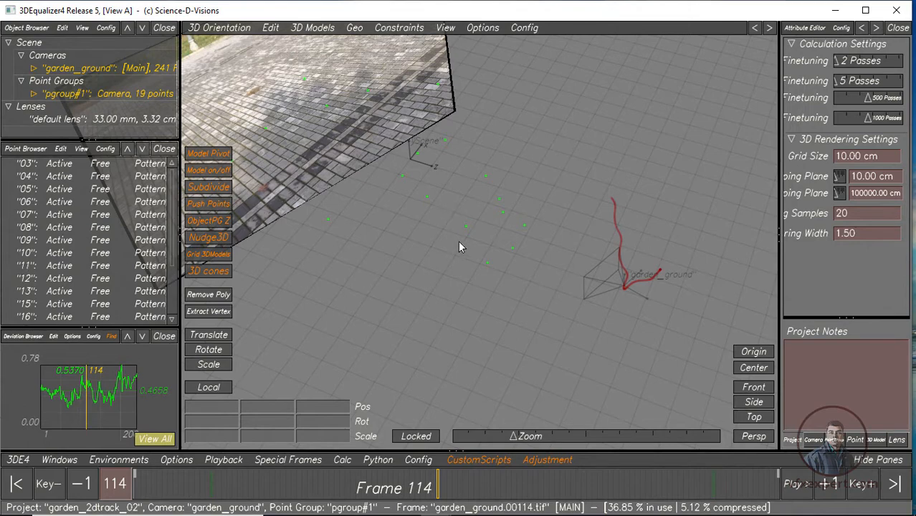
left_click_drag(460, 246, 486, 227)
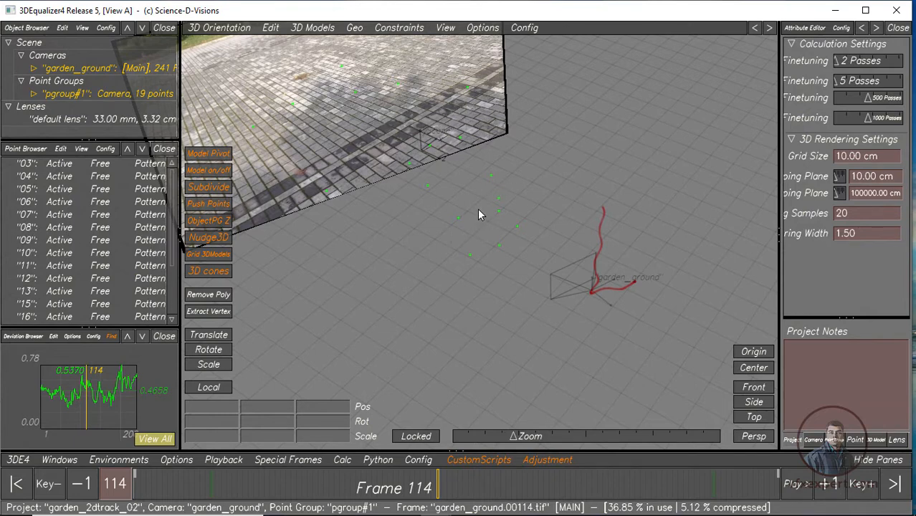
left_click(445, 30)
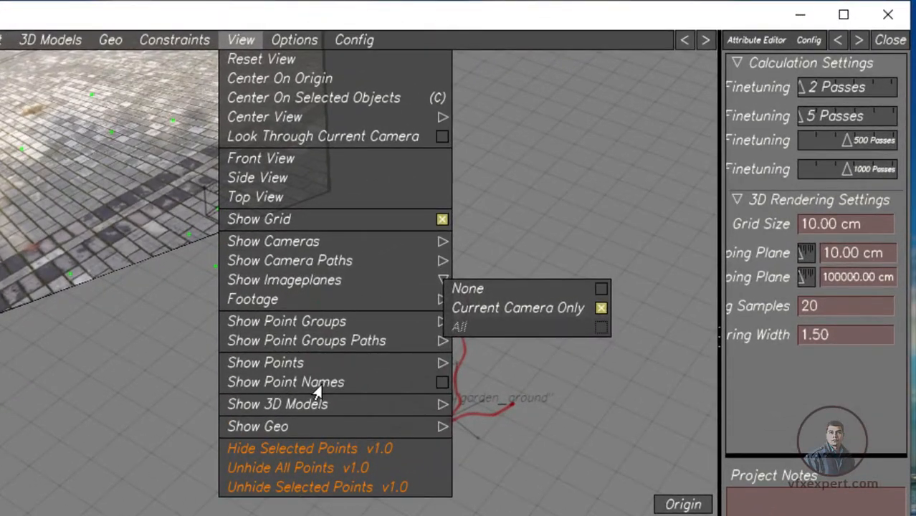
left_click(440, 382)
left_click(143, 400)
left_click_drag(246, 470, 361, 280, "alt")
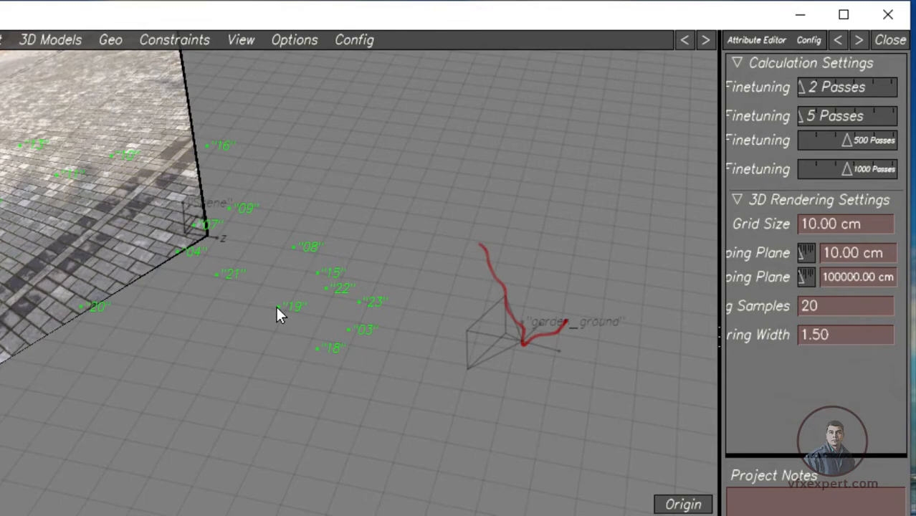
left_click_drag(454, 438, 431, 458, "alt")
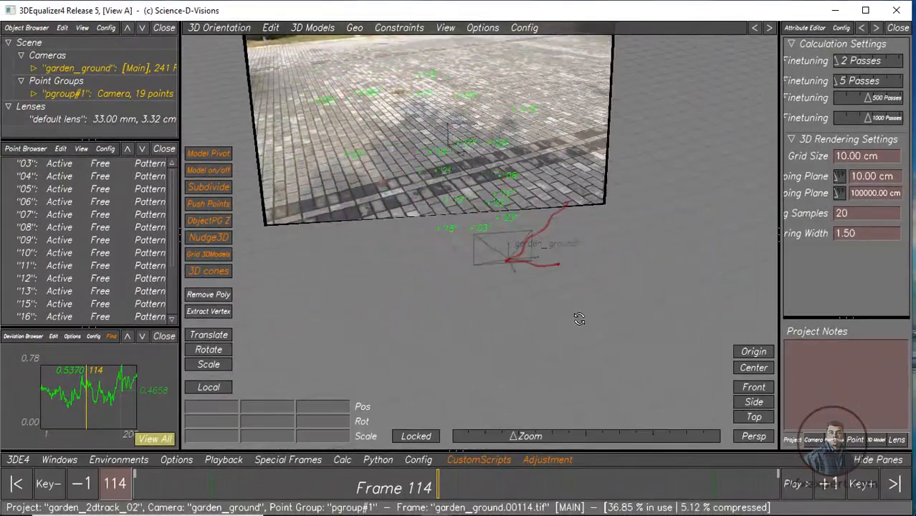
left_click_drag(579, 317, 518, 334, "alt")
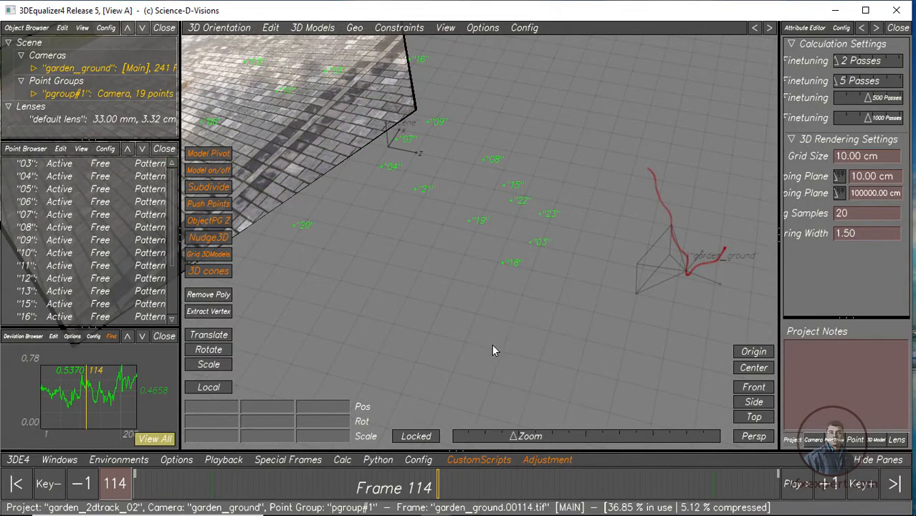
Select ground points 18, 19 and 08 individually, clear the selection, and examine how the labelled points lie on the ground
left_click_drag(489, 257, 523, 291)
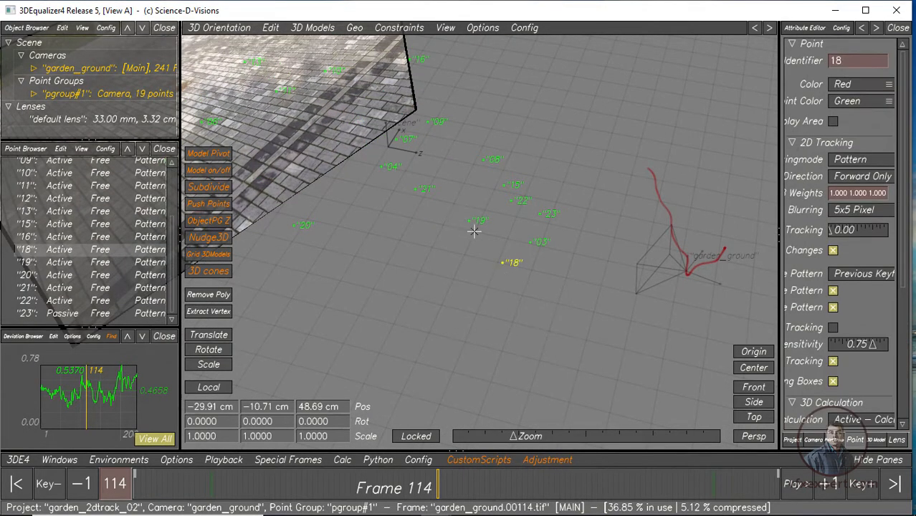
left_click(470, 222)
left_click_drag(463, 143, 496, 174)
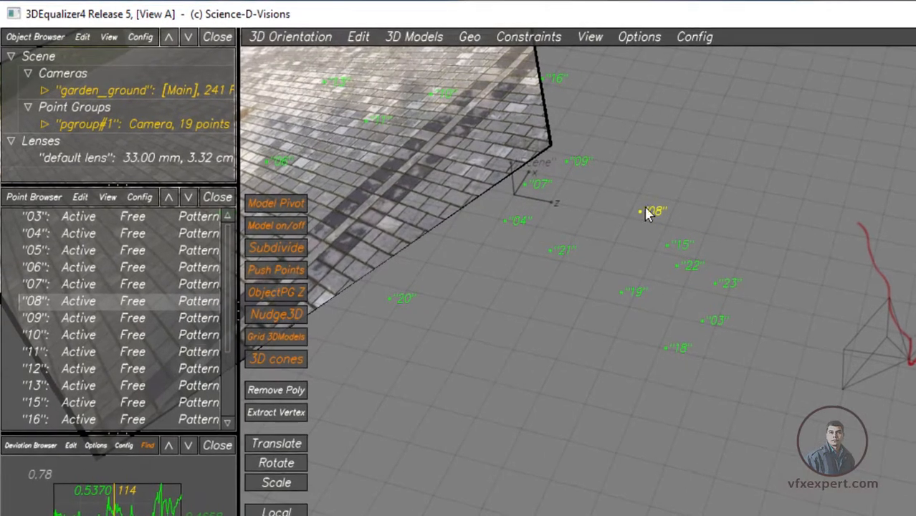
left_click_drag(466, 141, 490, 168)
left_click_drag(653, 225, 654, 225)
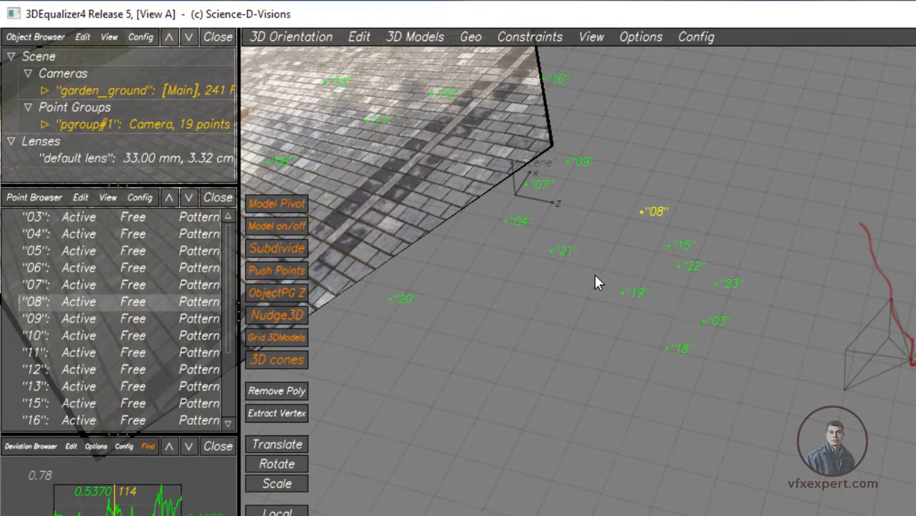
left_click_drag(594, 275, 634, 314)
left_click_drag(648, 335, 705, 388)
left_click(780, 485)
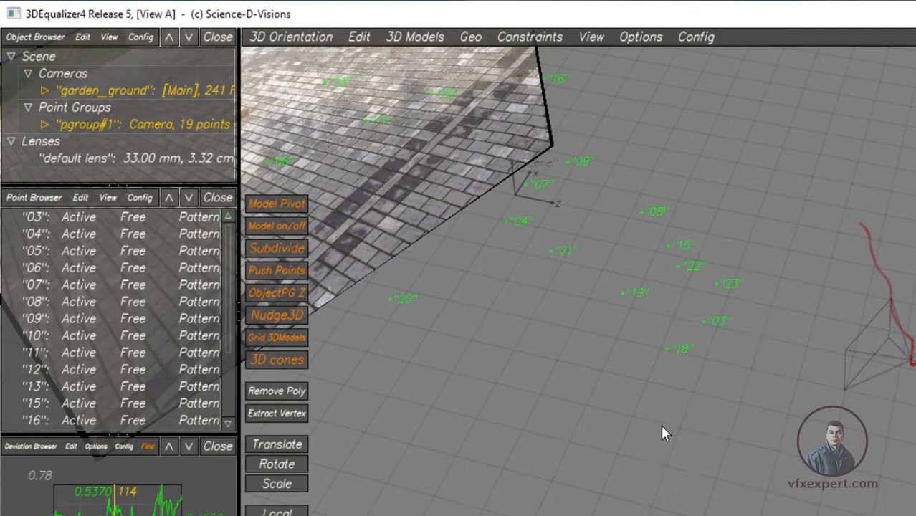
left_click_drag(617, 284, 648, 341)
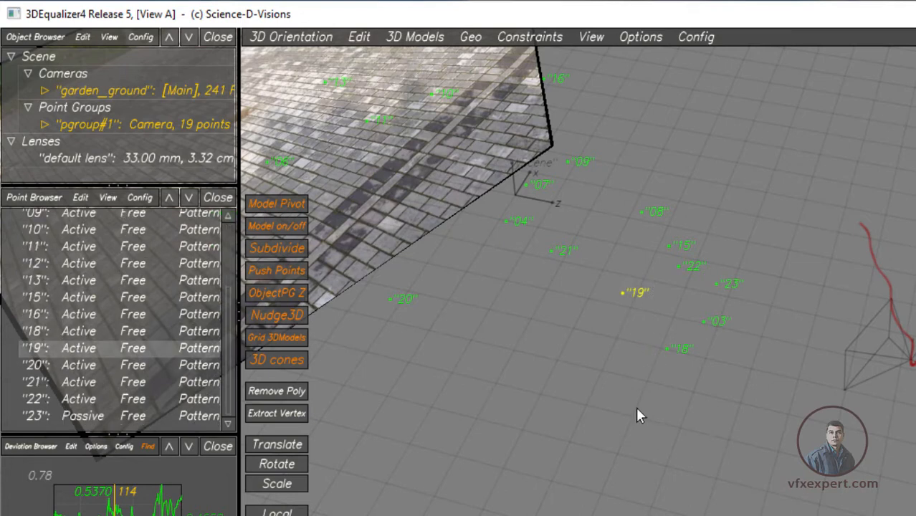
left_click(616, 407)
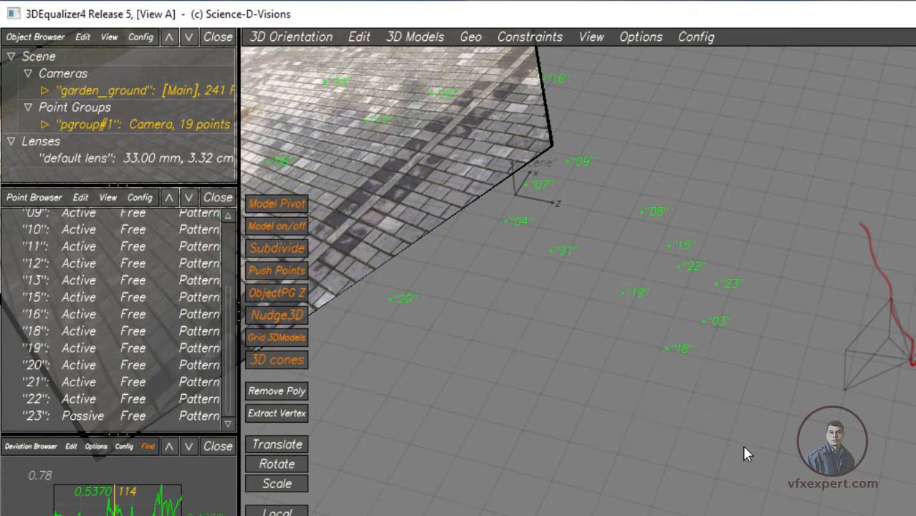
mouse_move(742, 445)
left_mouse_down("alt")
mouse_move(729, 389)
mouse_move(750, 396)
mouse_move(760, 430)
mouse_move(737, 452)
left_mouse_up("alt")
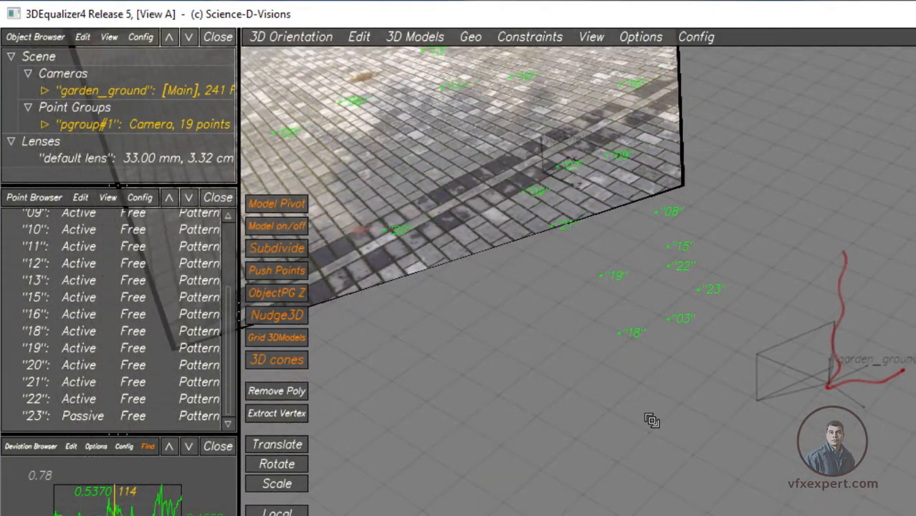
left_click_drag(651, 420, 622, 452, "alt")
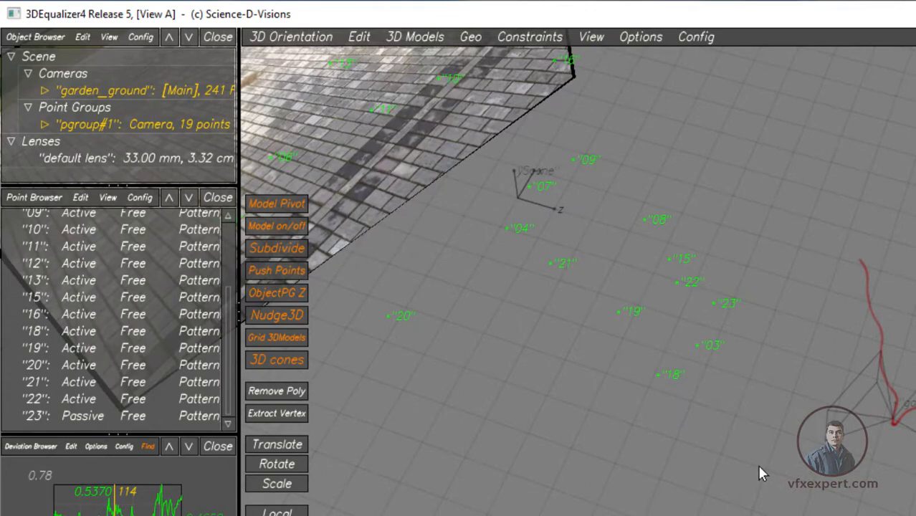
Switch to Manual Tracking Controls and select the ground points 19, 03 and 23 together in the footage
left_click_drag(758, 467, 305, 104, "alt")
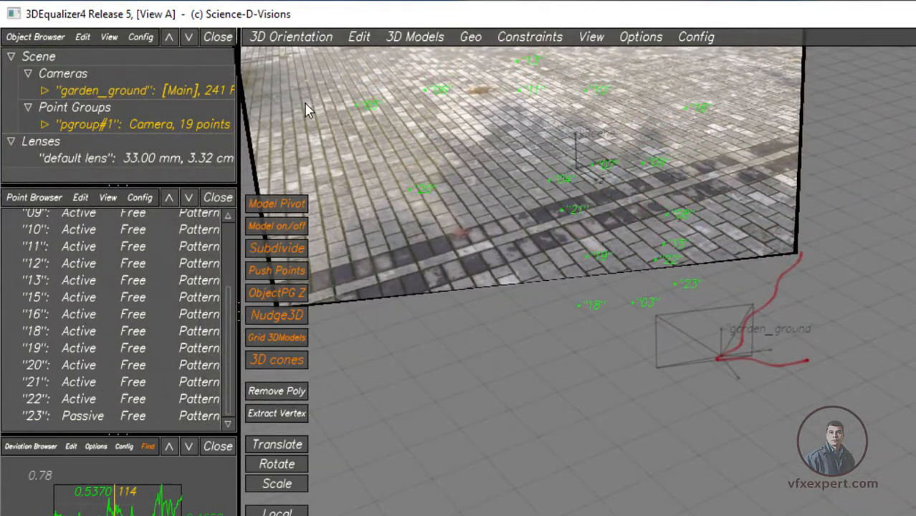
left_click(298, 38)
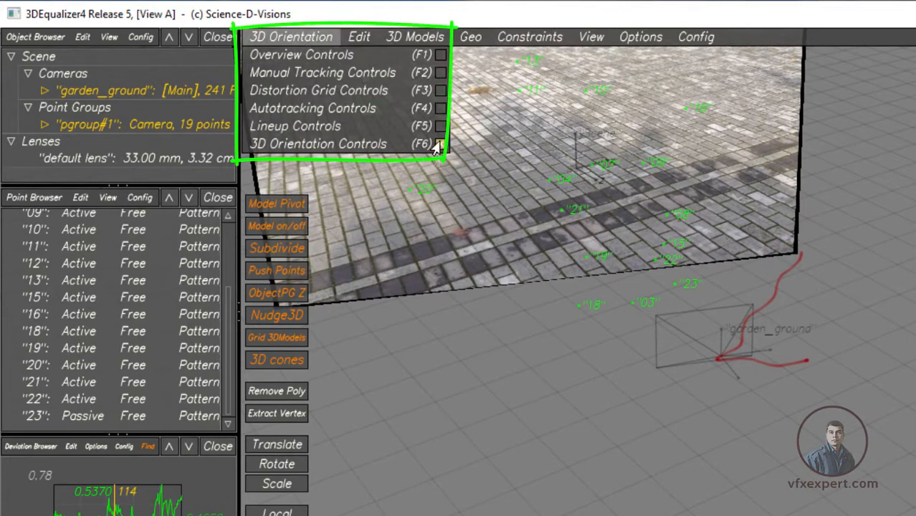
left_click(350, 74)
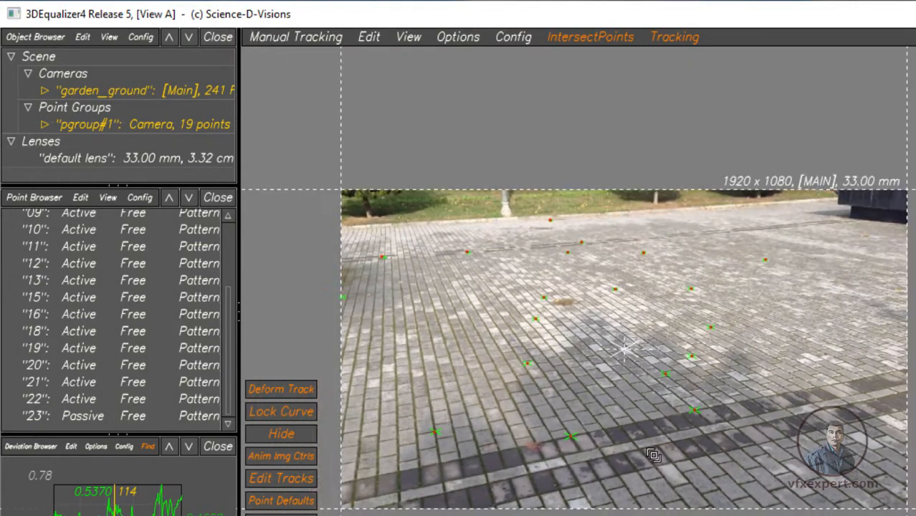
scroll(653, 455, "up", 1)
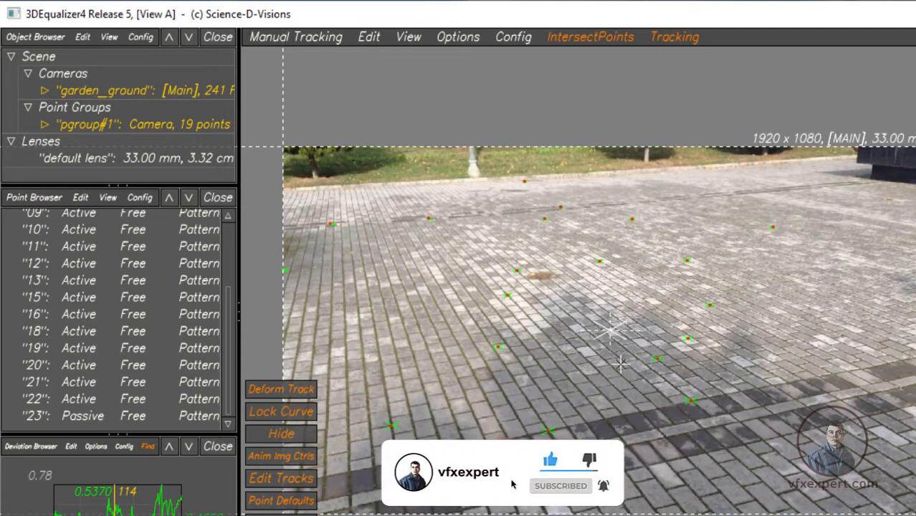
left_click(498, 347)
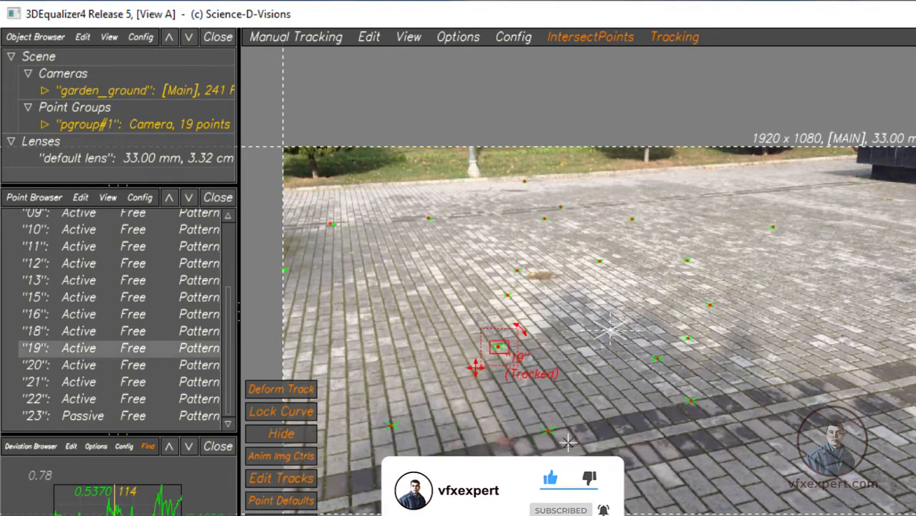
left_click(547, 431, "shift")
left_click(690, 401, "shift")
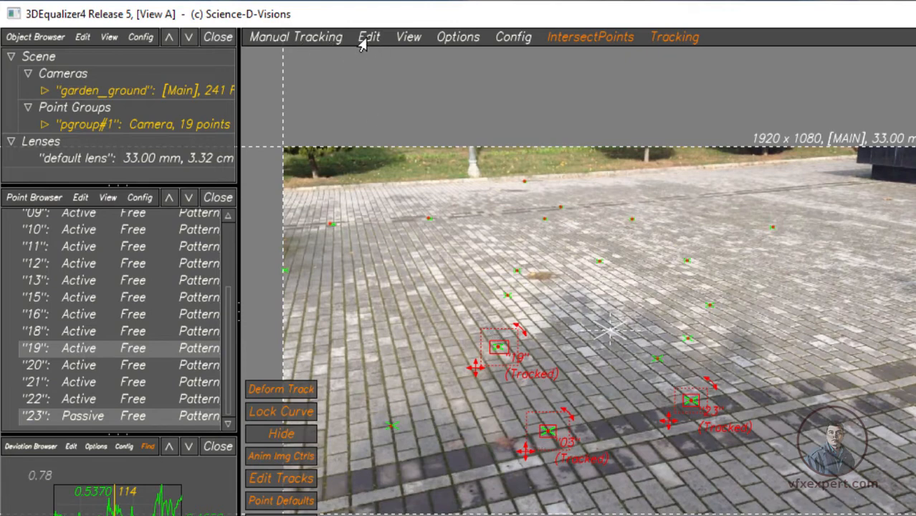
Return to 3D Orientation Controls and align the three selected ground points to the XZ plane
left_click(324, 40)
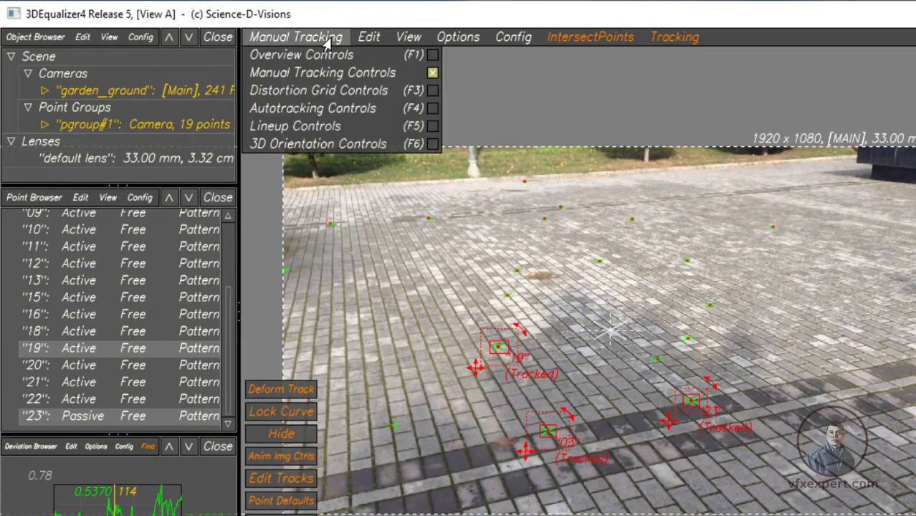
left_click(307, 145)
left_click_drag(587, 382, 625, 371, "alt")
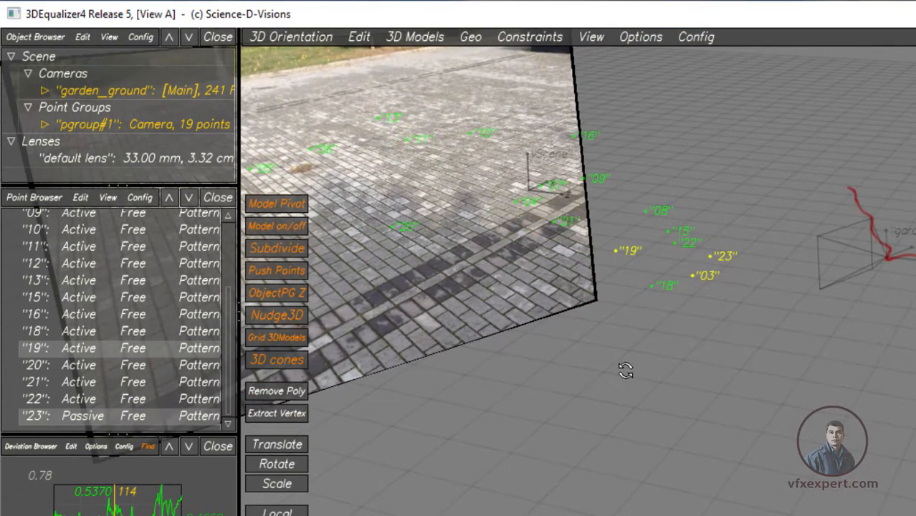
left_click_drag(681, 347, 541, 253, "alt")
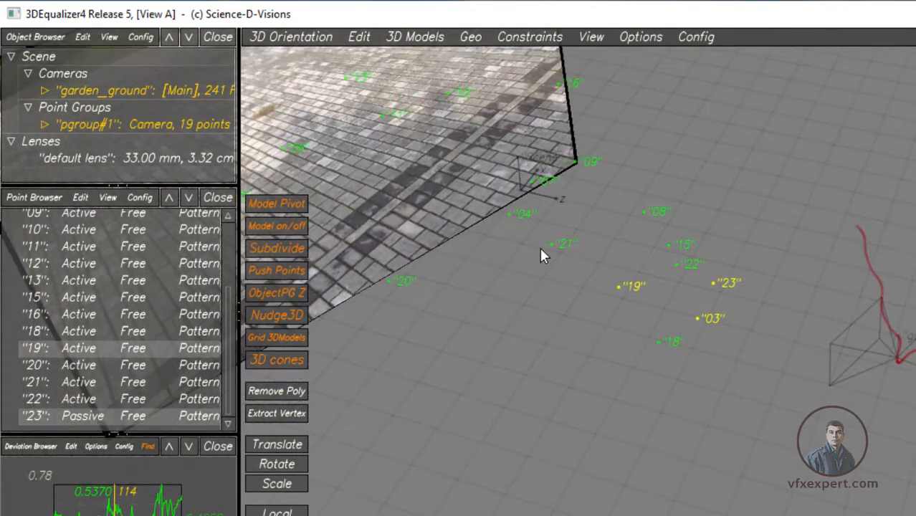
left_click(358, 38)
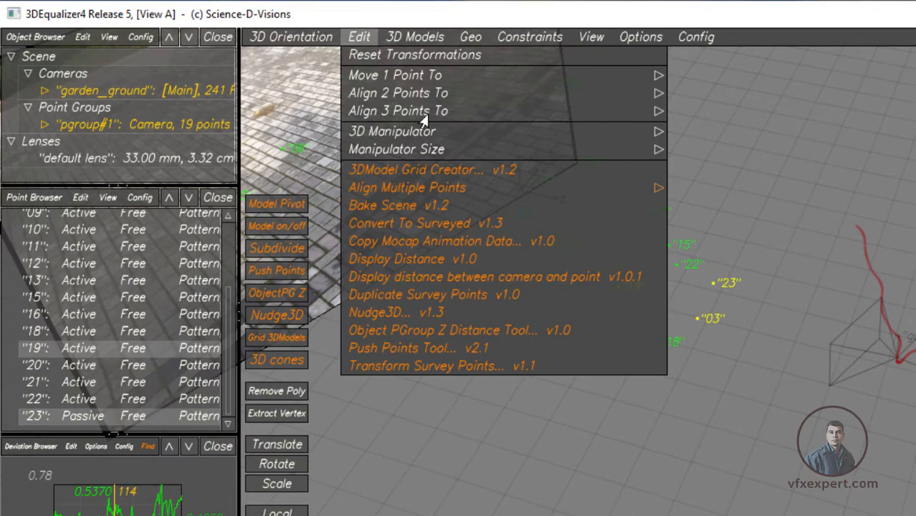
mouse_move(599, 112)
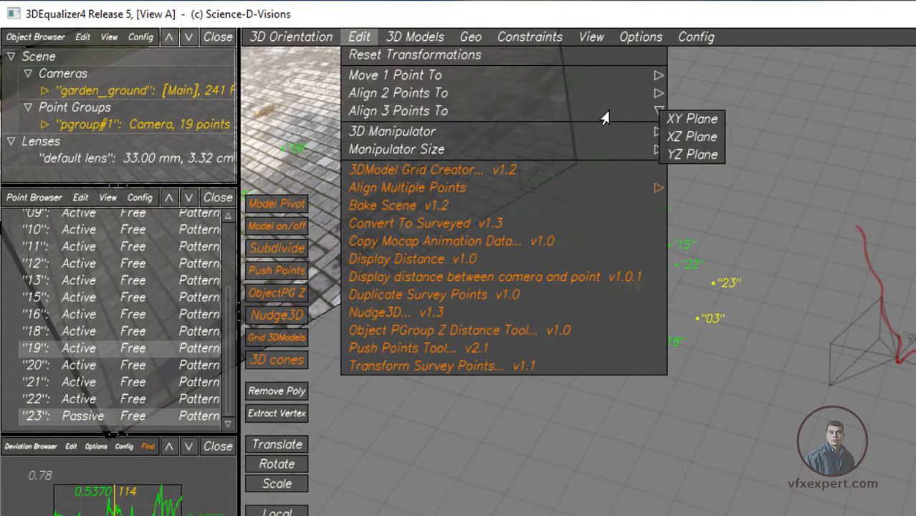
left_click(687, 142)
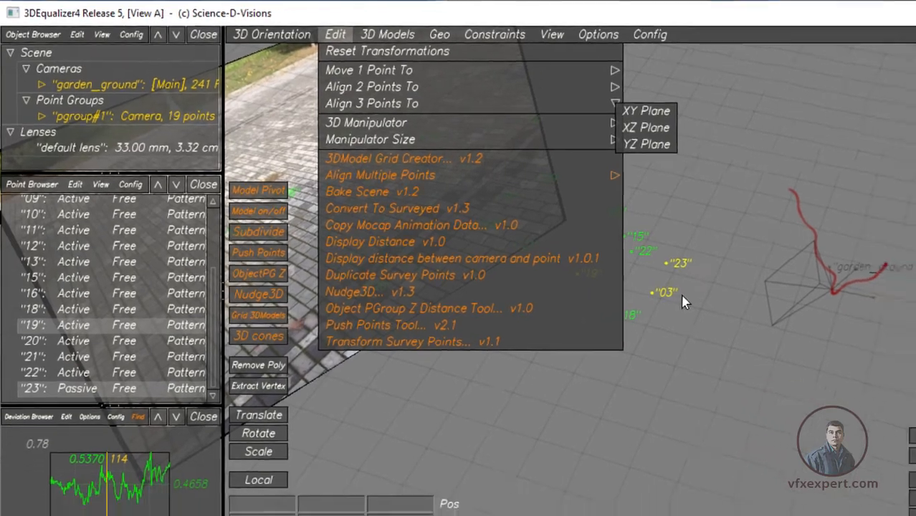
Examine the ground points' alignment with the horizon line in the orthographic side view
left_click_drag(728, 424, 747, 432, "alt")
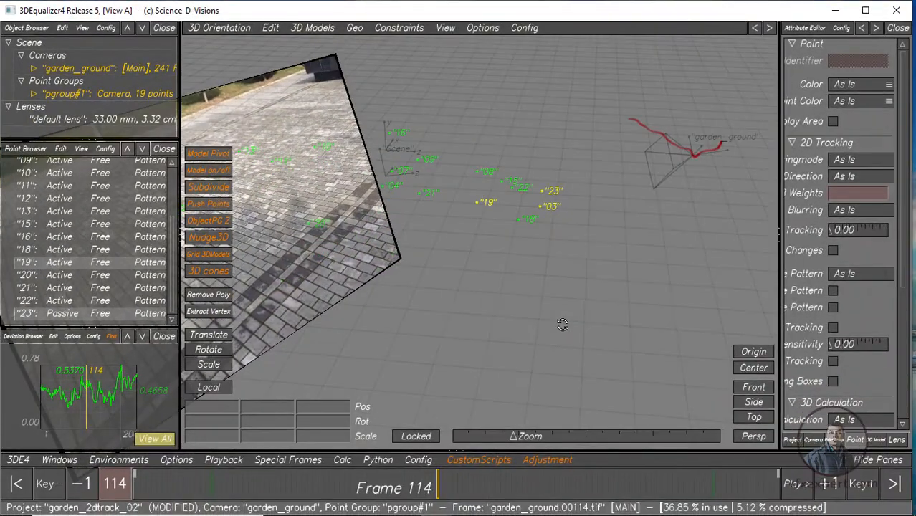
left_click(752, 437)
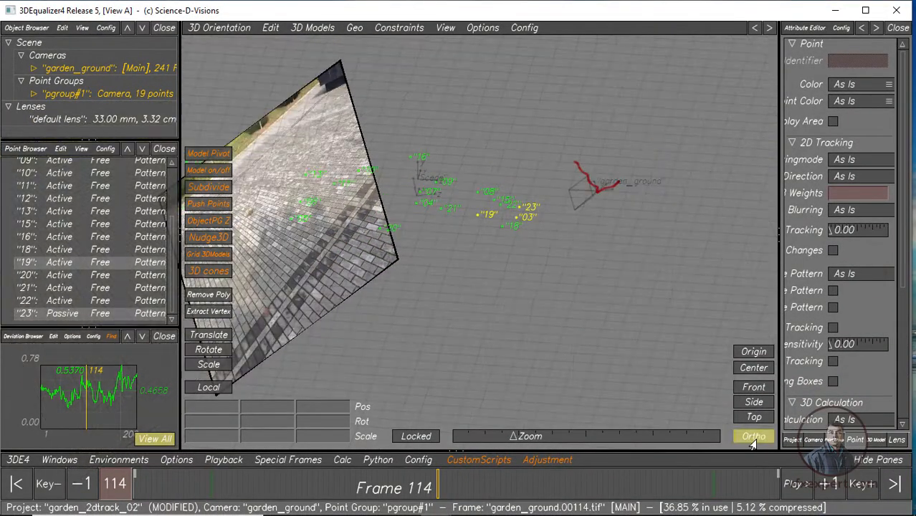
left_click(751, 404)
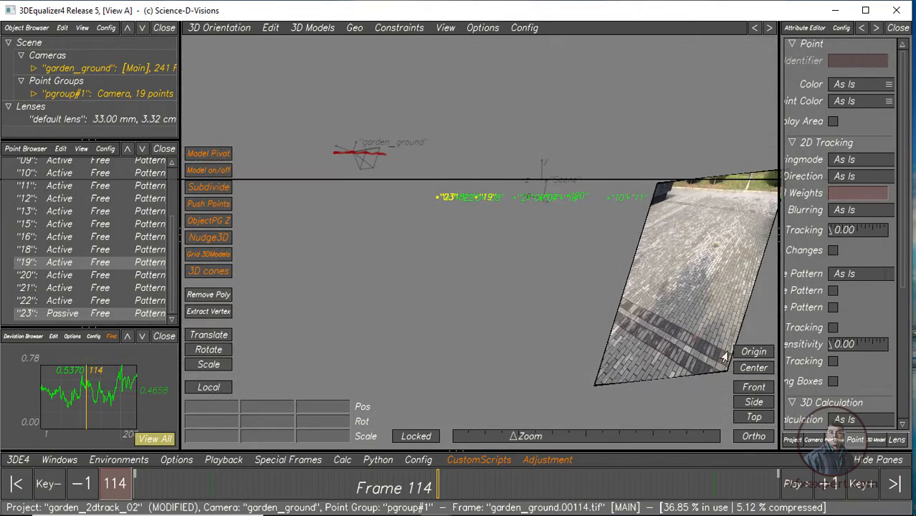
left_click_drag(491, 242, 727, 186, "alt")
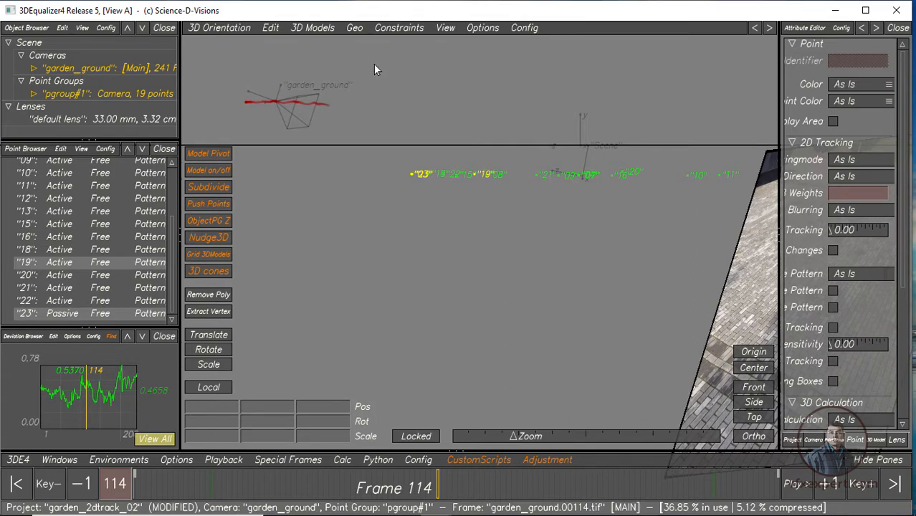
Switch back to Manual Tracking Controls, clear the point selection and select only ground point 19
left_click(211, 31)
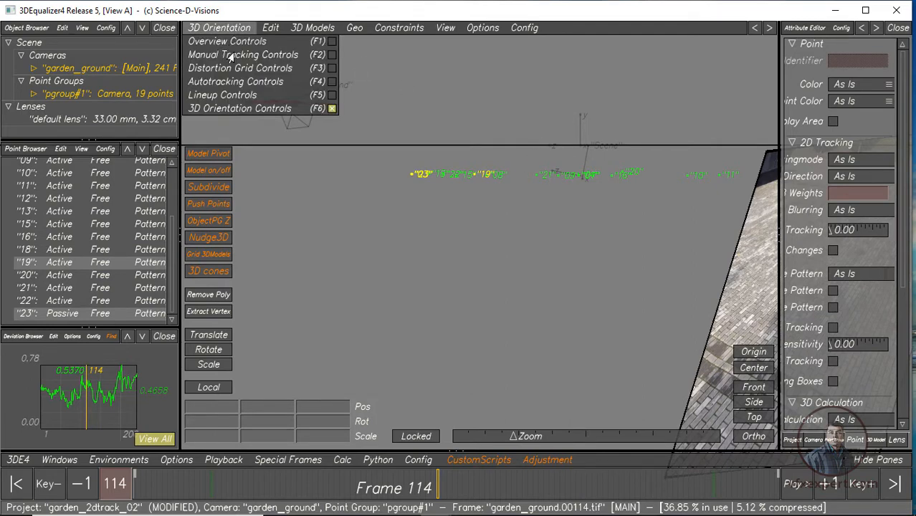
left_click(241, 56)
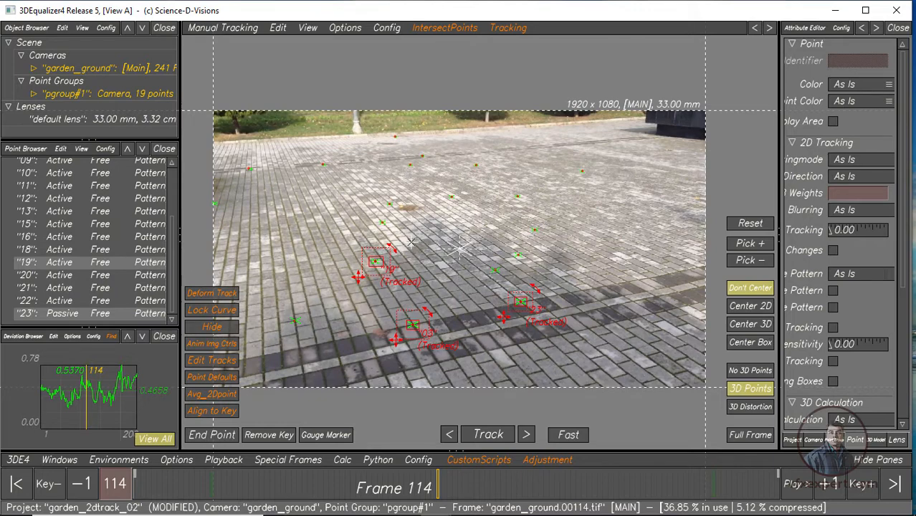
left_click(325, 244)
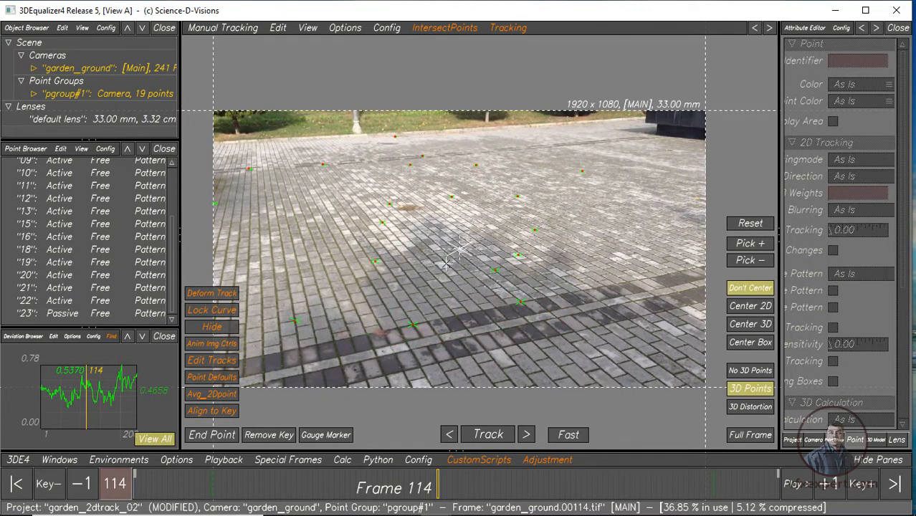
left_click(358, 276)
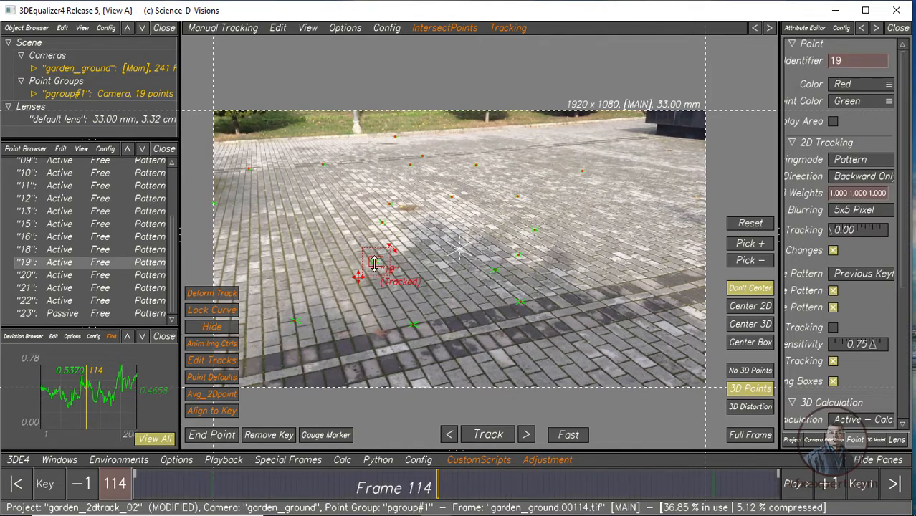
Return to 3D Orientation Controls and move the selected point 19 to the origin
left_click(240, 30)
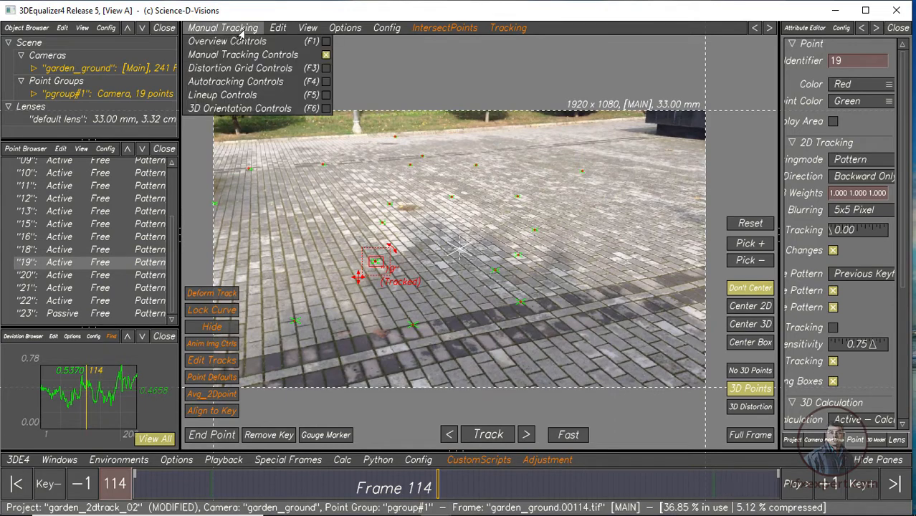
left_click(267, 110)
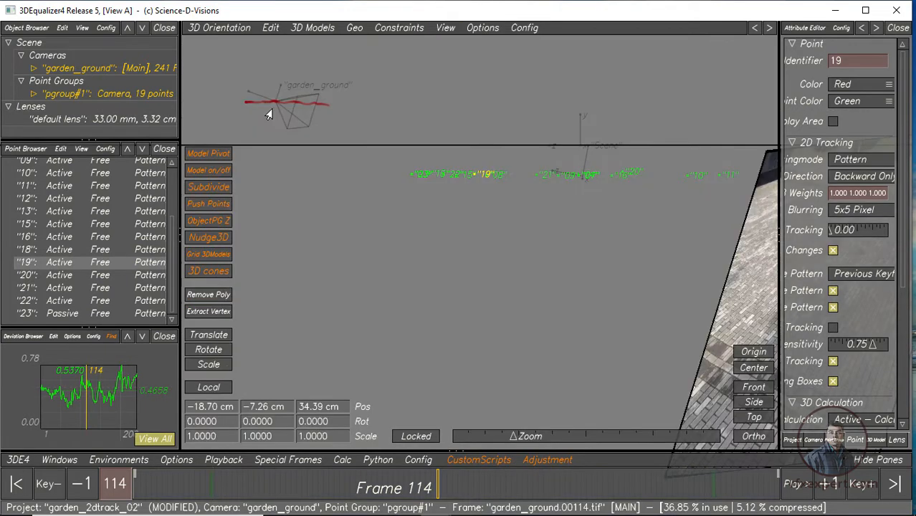
left_click(270, 29)
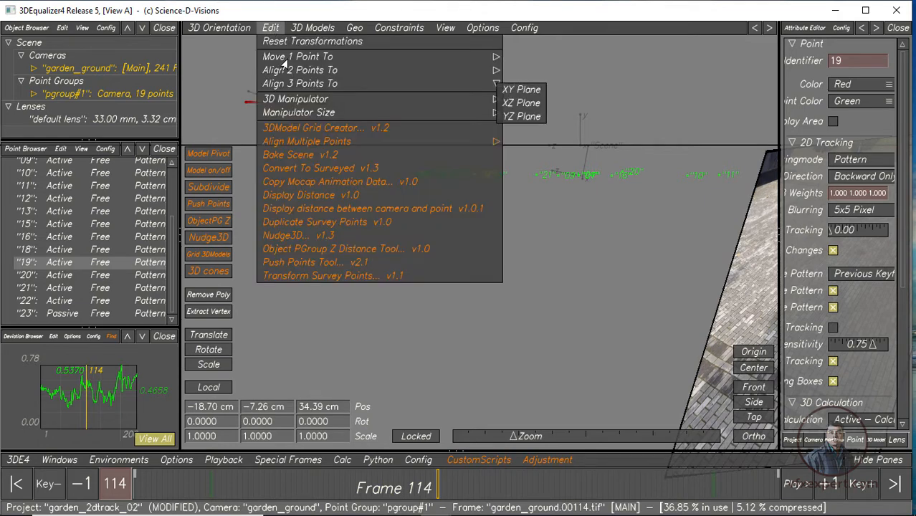
mouse_move(284, 64)
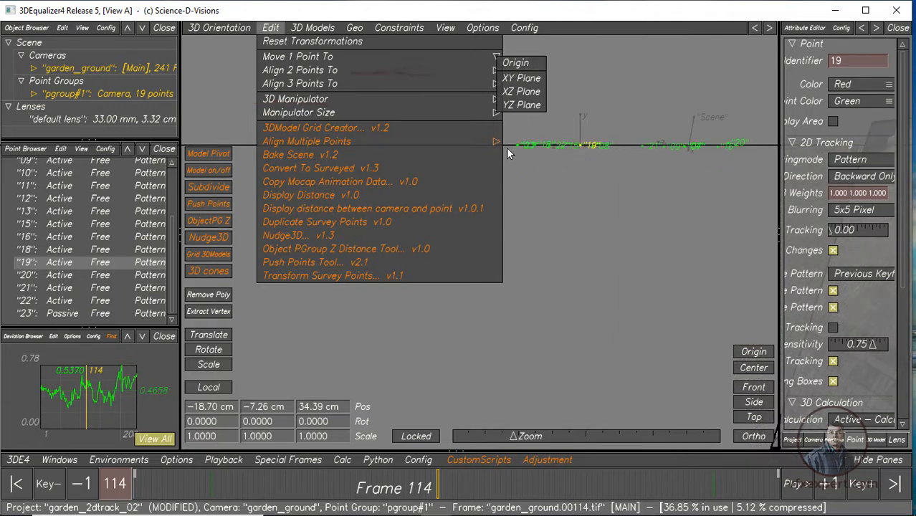
left_click(539, 182)
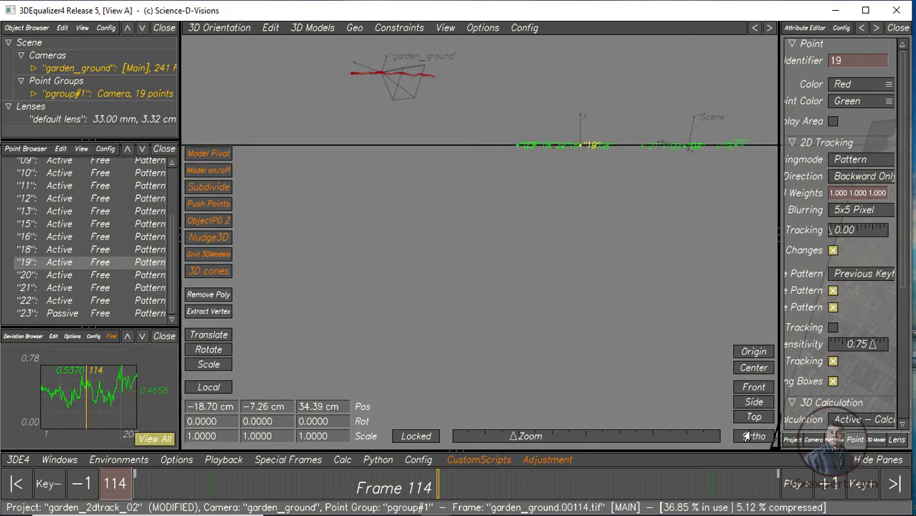
Examine point 19 at the origin and the camera path from an elevated angle in perspective projection
middle_click_drag(533, 198, 587, 233)
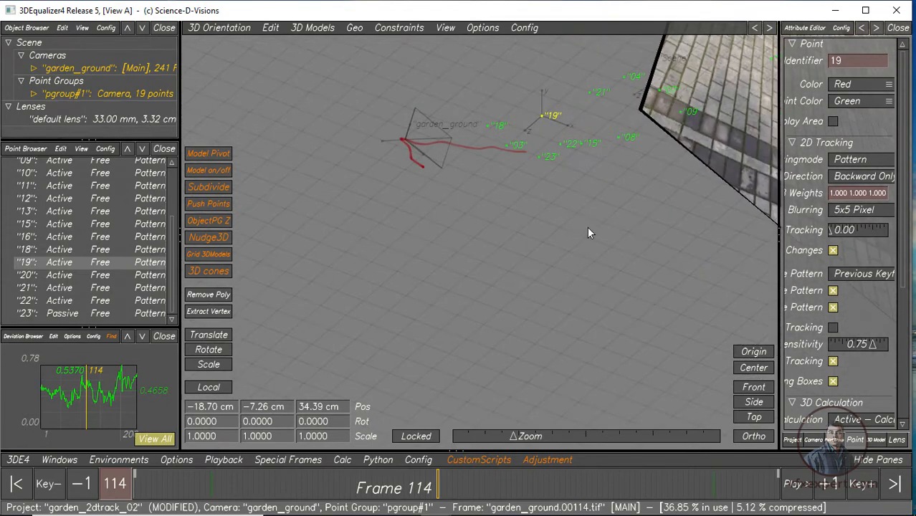
left_click(743, 441)
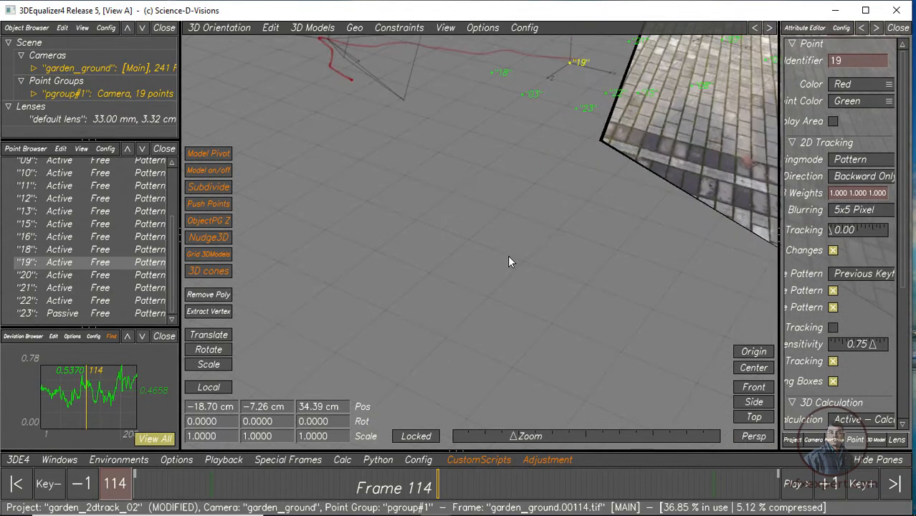
middle_click_drag(507, 261, 504, 282)
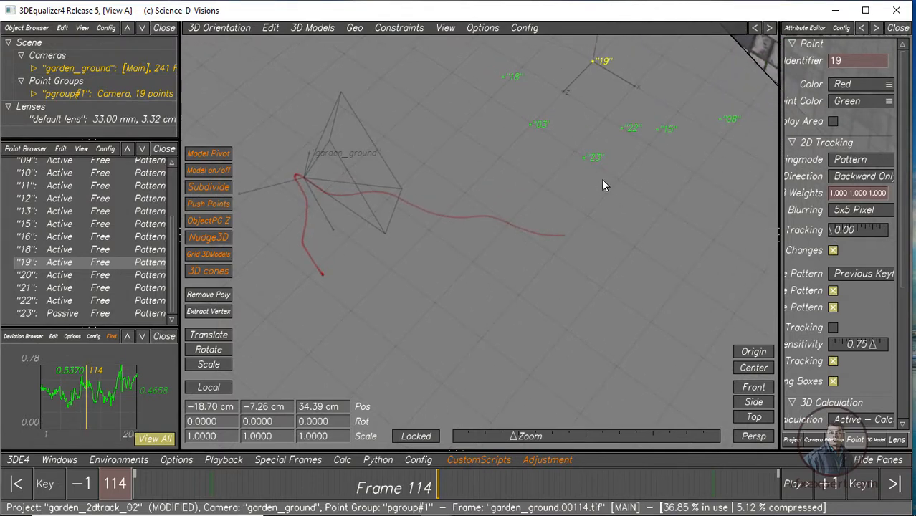
Return to the orthographic side view and closely examine how the ground points sit on the ground line
left_click(755, 439)
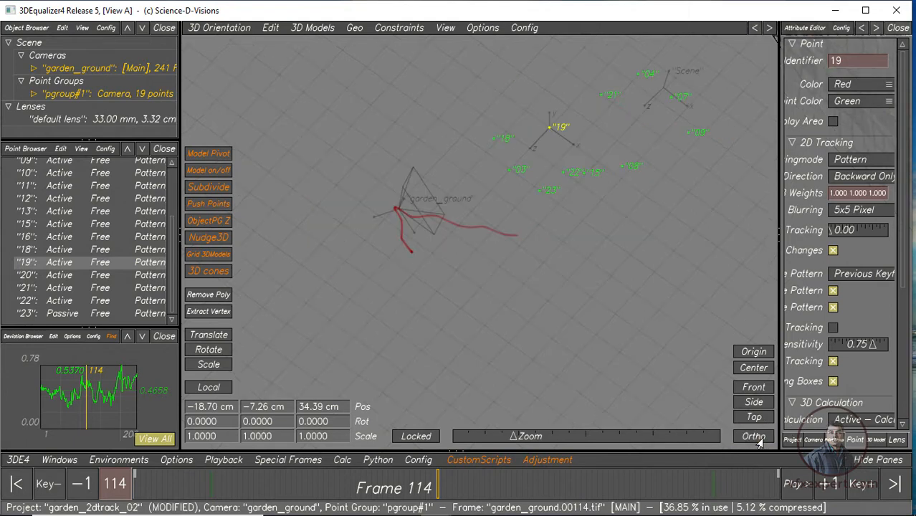
left_click(754, 403)
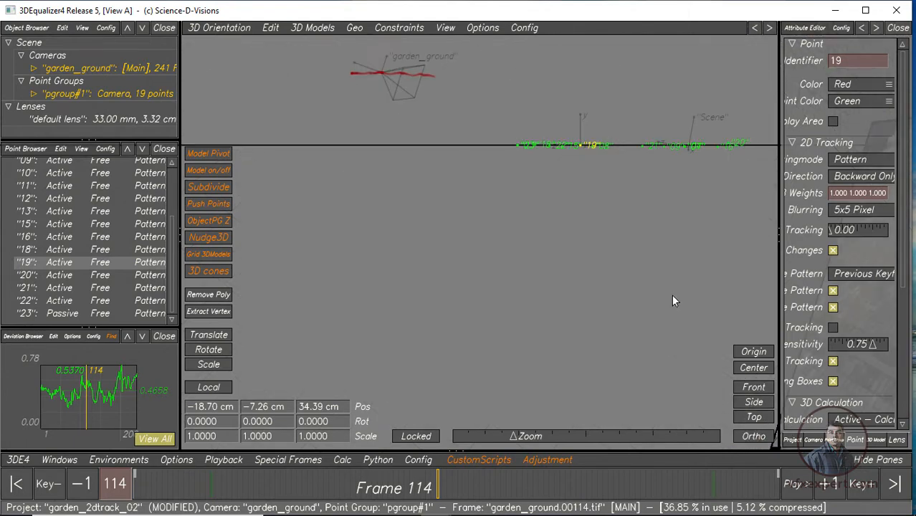
right_click_drag(531, 184, 576, 242, "alt")
middle_click_drag(576, 241, 501, 347, "alt")
right_click_drag(512, 220, 540, 249, "alt")
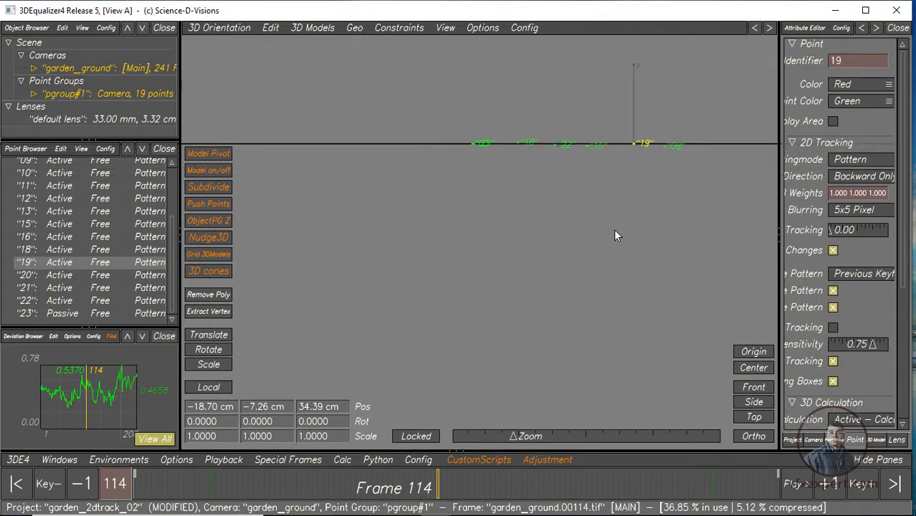
middle_click_drag(614, 230, 574, 238, "alt")
right_click_drag(561, 234, 521, 217, "alt")
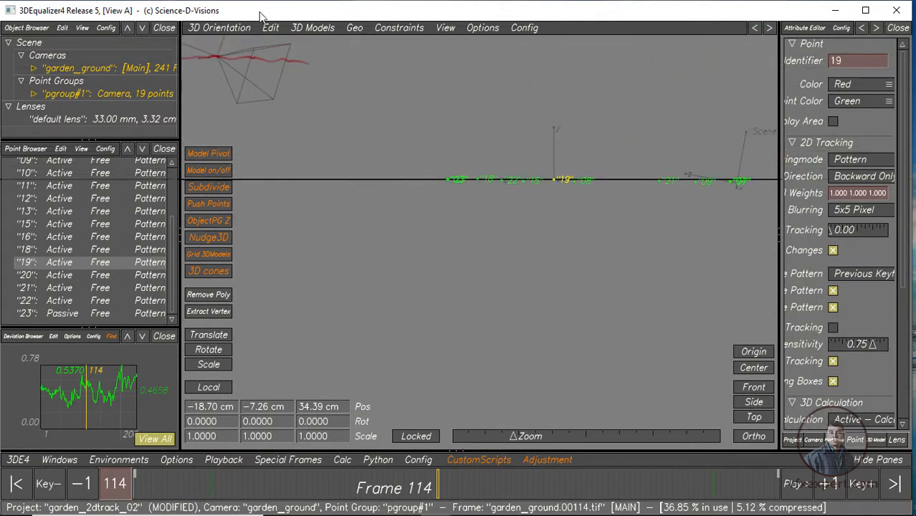
left_click(268, 29)
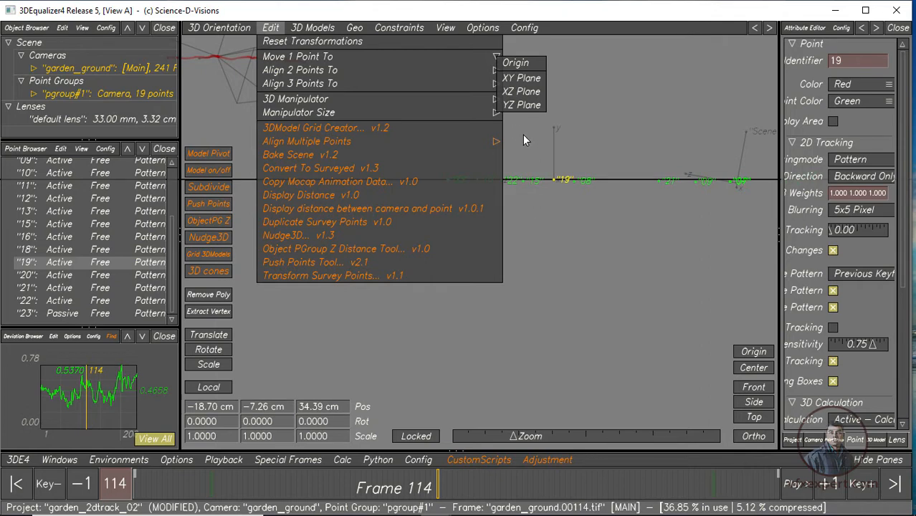
left_click(542, 245)
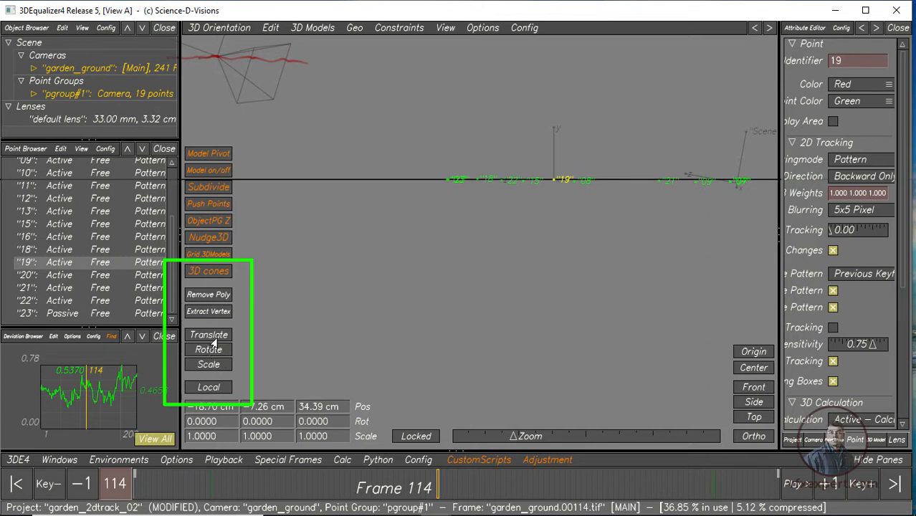
Select the Scene object and display its Translate manipulator, bringing all of the manipulator's axes into view
left_click(30, 43)
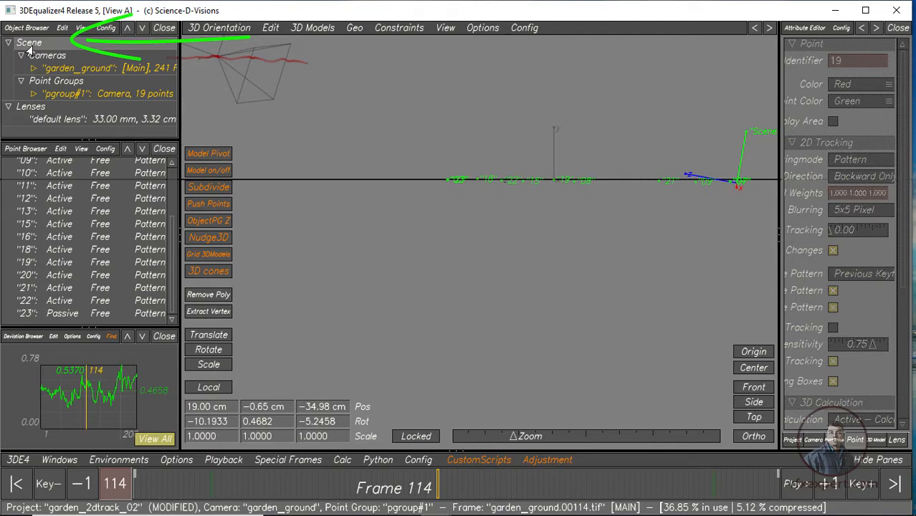
left_click(217, 336)
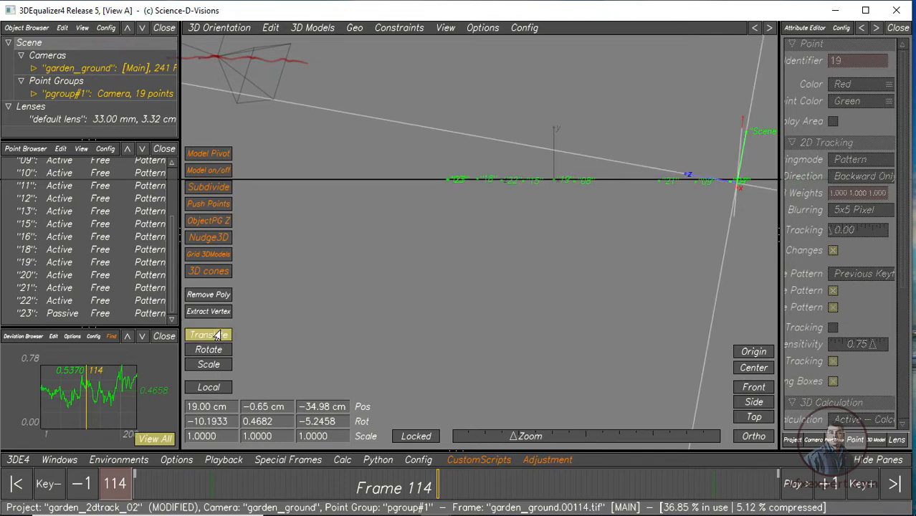
middle_click_drag(584, 341, 468, 250)
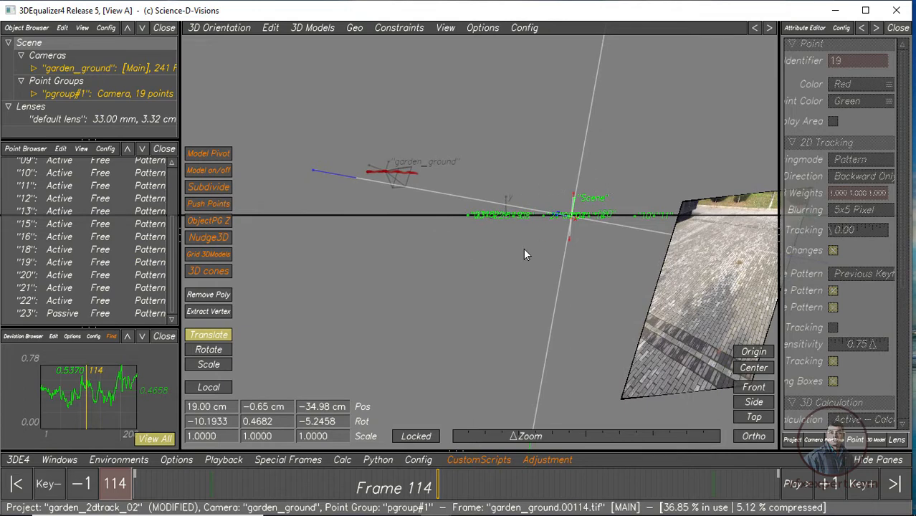
middle_click_drag(537, 311, 518, 278)
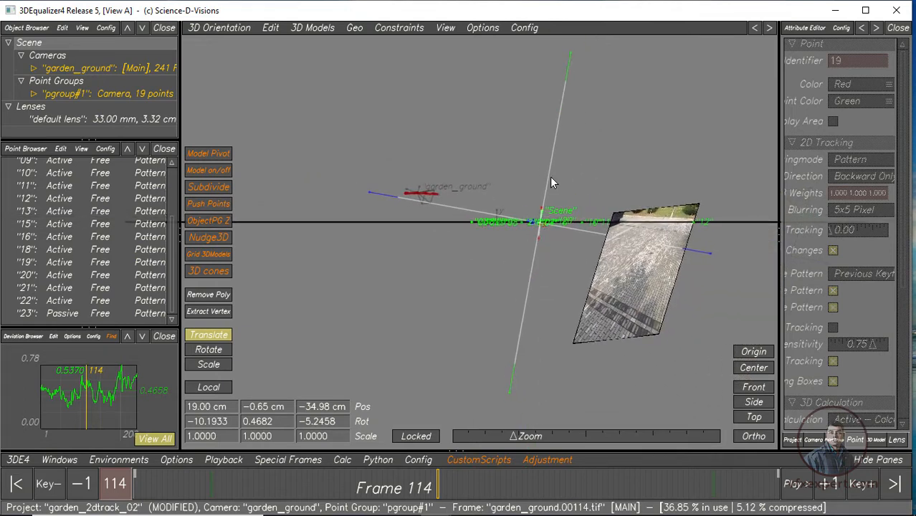
Resize the translation manipulator, shrinking it strongly and enlarging it again to a moderate size around the scene pivot
key("minus")
key("minus")
key("minus")
key("minus")
key("minus")
key("minus")
key("minus")
key("minus")
key("minus")
key("minus")
key("minus")
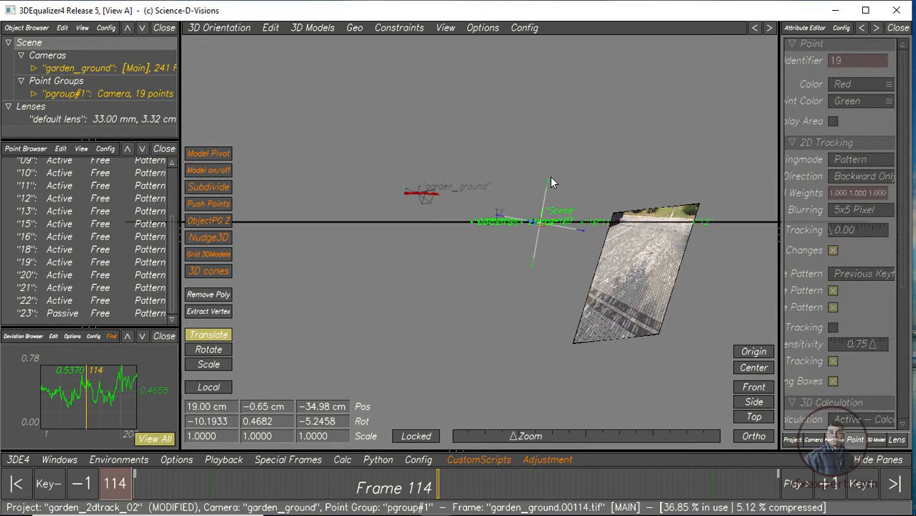
key("minus")
key("minus")
key("plus")
key("plus")
key("plus")
key("plus")
key("plus")
key("plus")
key("plus")
Switch the scene manipulator from Translate to Rotate and set its axes to Global
left_click(215, 353)
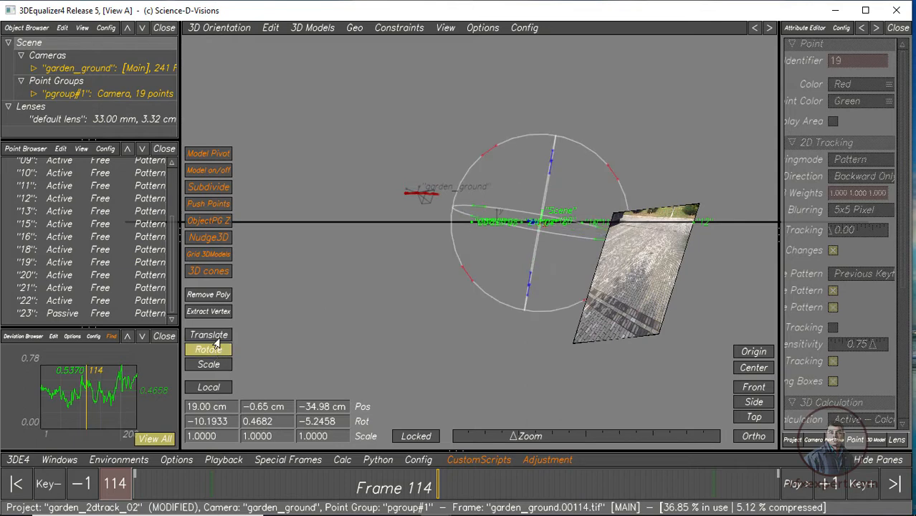
left_click(215, 336)
left_click(220, 349)
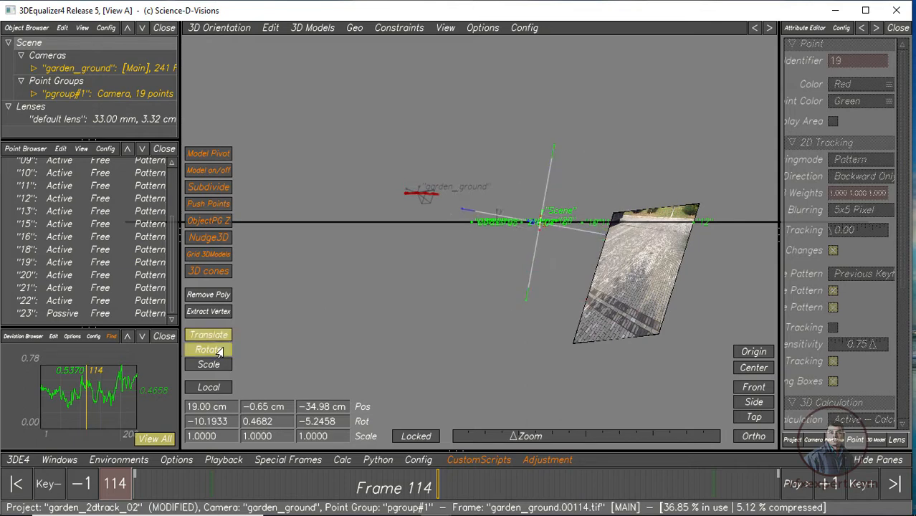
left_click(210, 390)
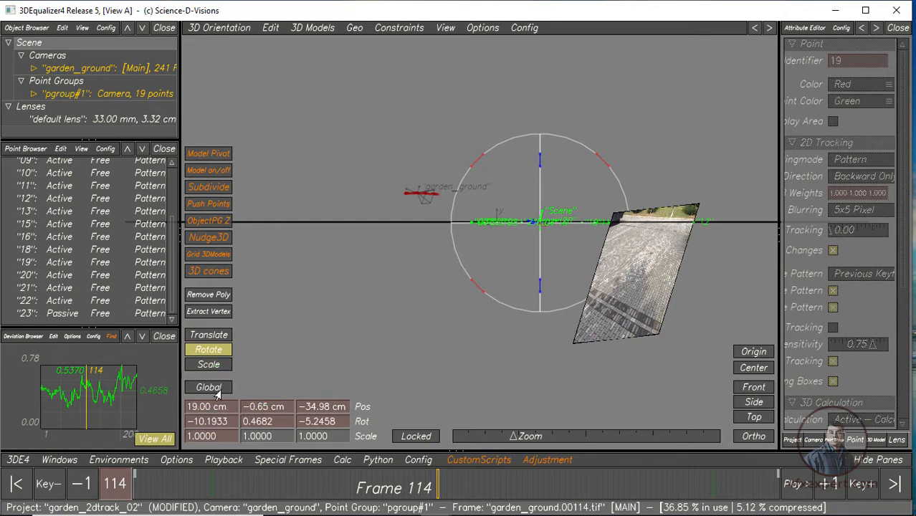
Move the scene vertically to a Y position of about -0.11 cm and rotate it about X to about -2.16 degrees
left_click(210, 339)
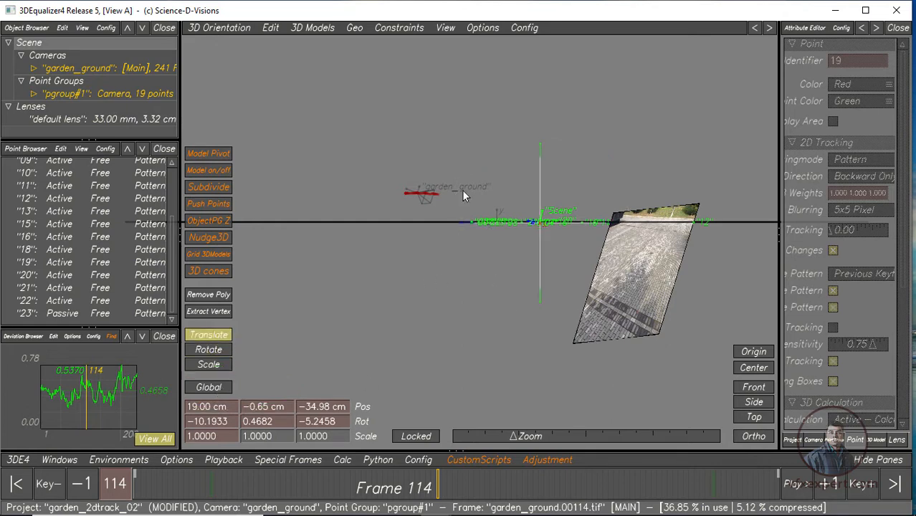
mouse_move(540, 156)
left_mouse_down()
mouse_move(535, 133)
mouse_move(534, 160)
left_mouse_up()
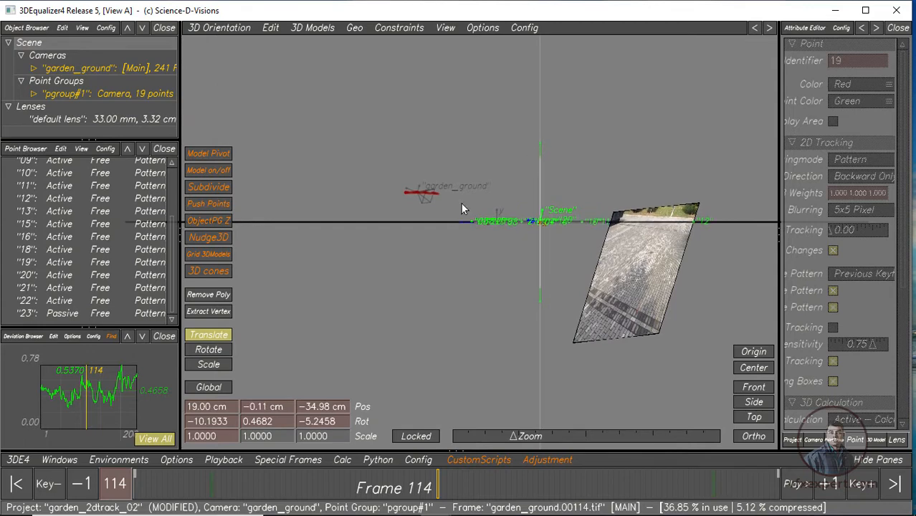
left_click(203, 353)
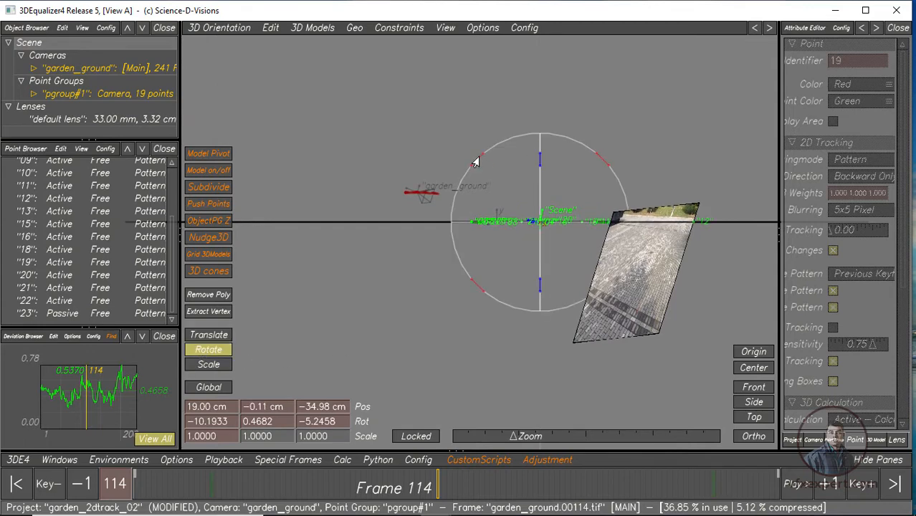
left_click_drag(457, 157, 549, 291)
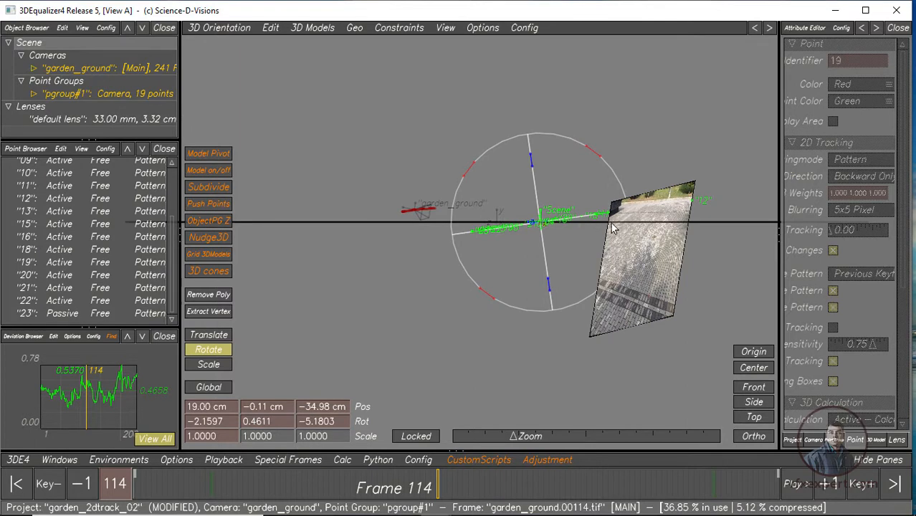
Rotate the whole scene freely about several axes in perspective projection
left_click(753, 436)
middle_click_drag(640, 335, 608, 261)
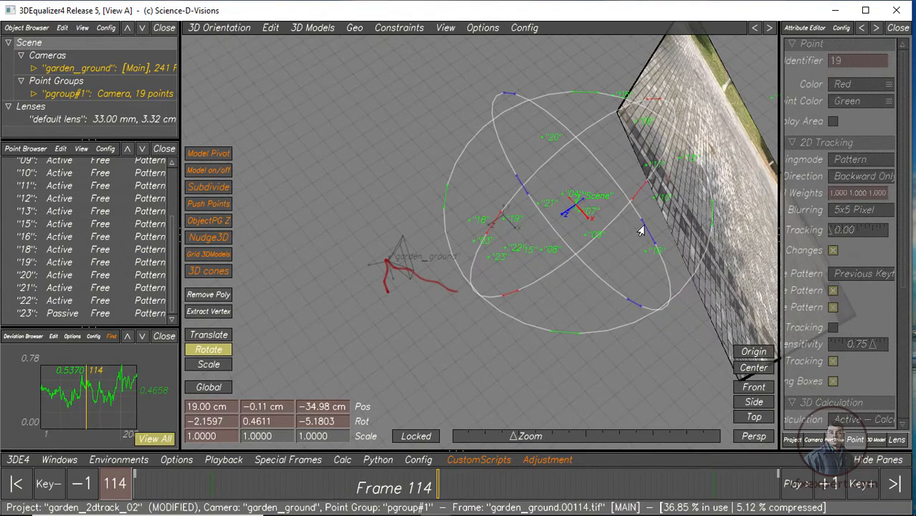
middle_click_drag(641, 231, 451, 204)
middle_click_drag(590, 315, 543, 274)
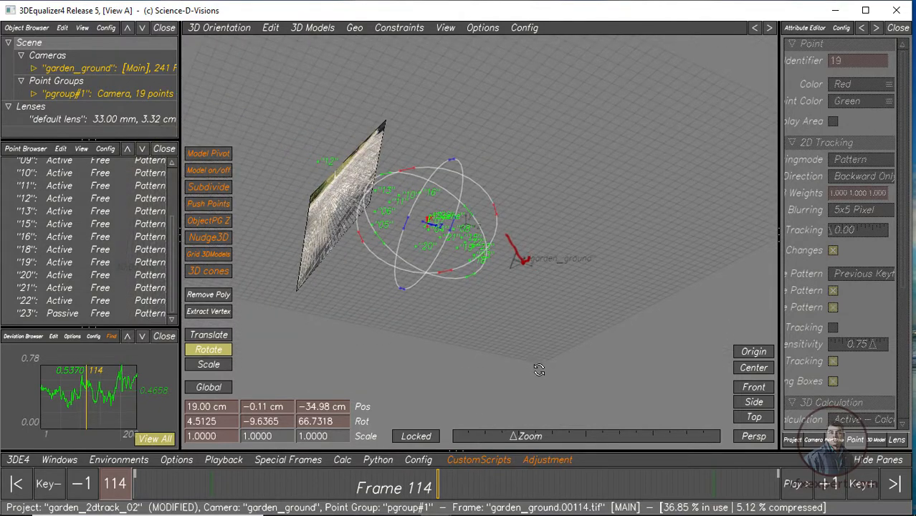
middle_click_drag(538, 369, 451, 190)
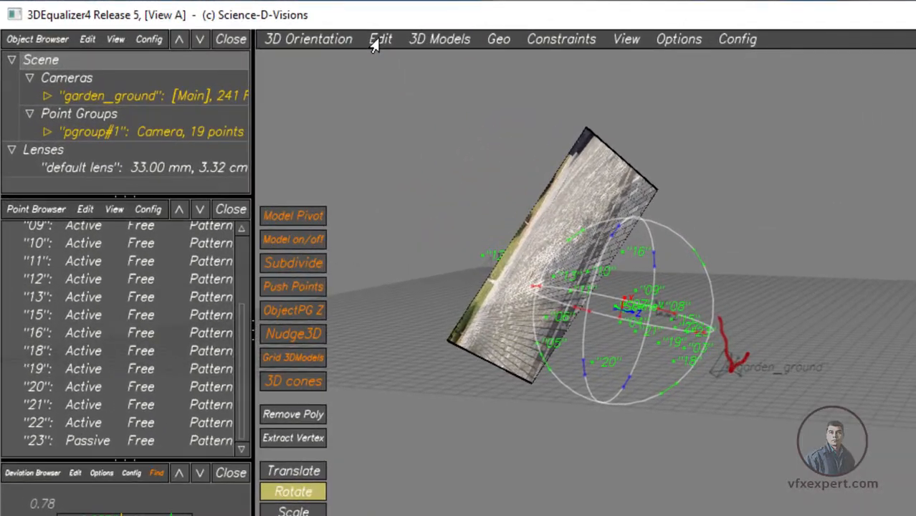
Reset the scene's transformations and inspect the ground points from the side and in perspective projection
left_click(275, 29)
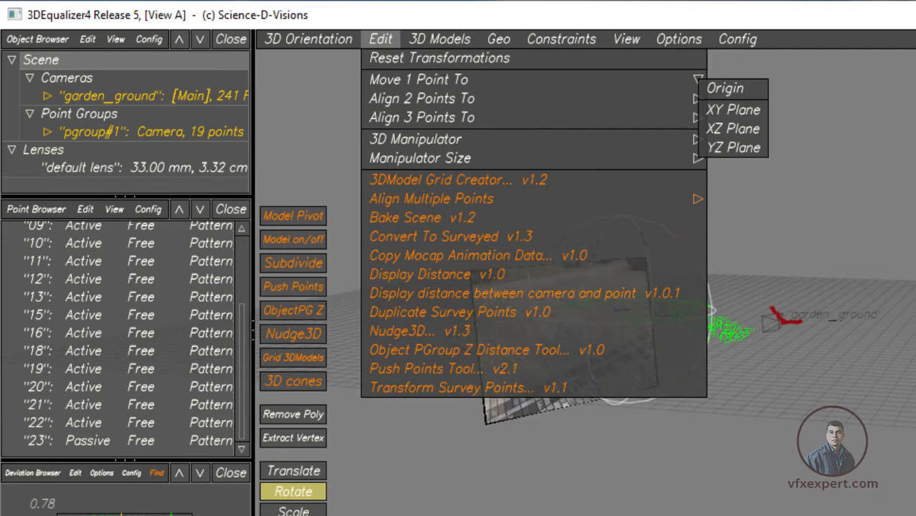
left_click(457, 60)
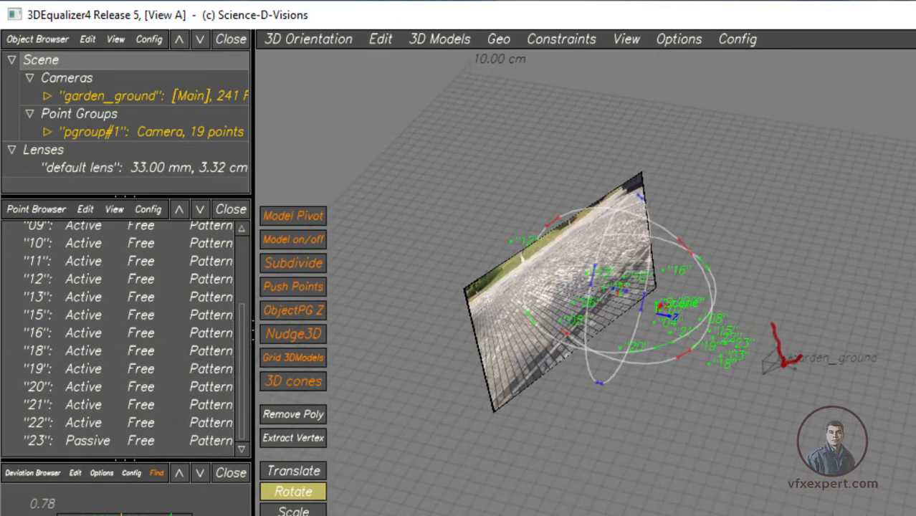
scroll(666, 322, "down", 3)
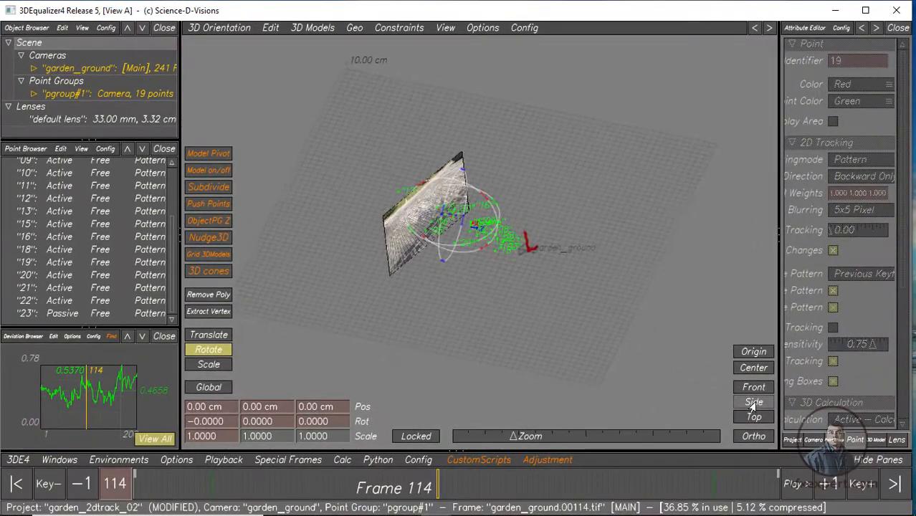
left_click(753, 403)
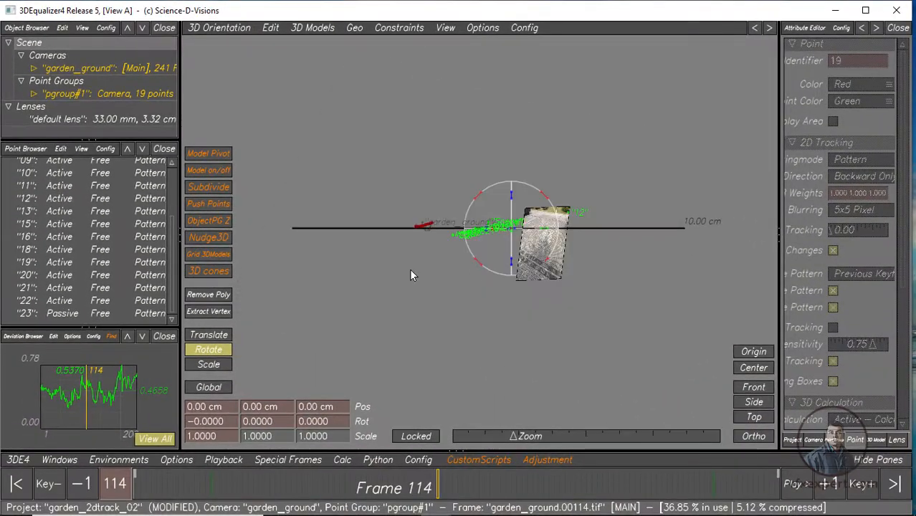
right_click_drag(424, 275, 623, 339, "alt")
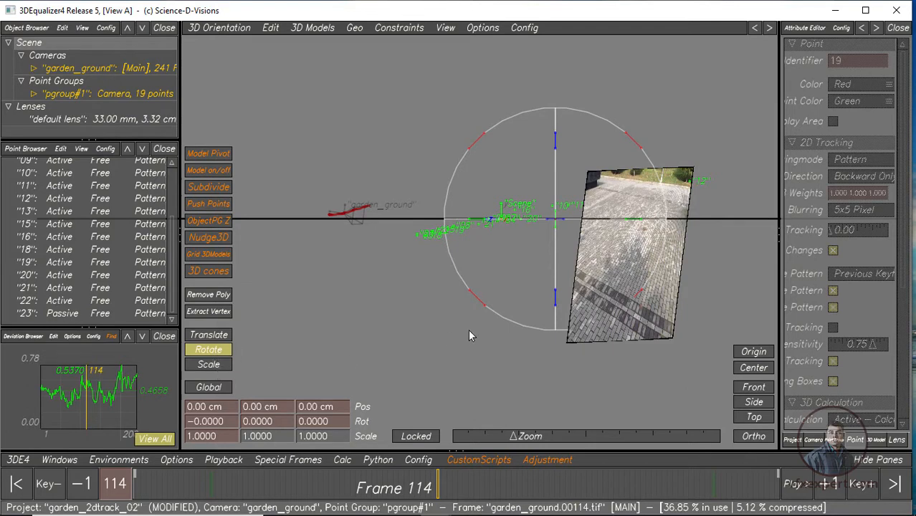
left_click(753, 437)
left_click_drag(423, 328, 640, 302)
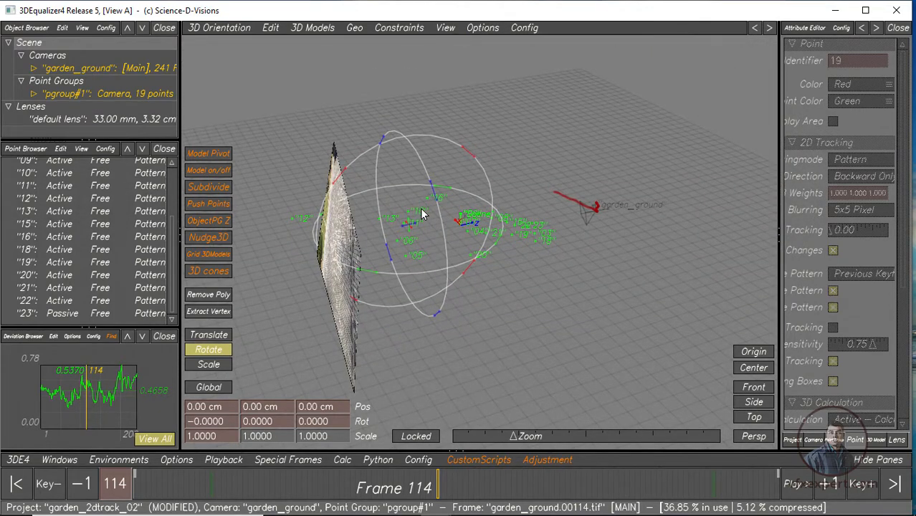
Turn off the scene's rotation manipulator and return to the orthographic side view
left_click(221, 352)
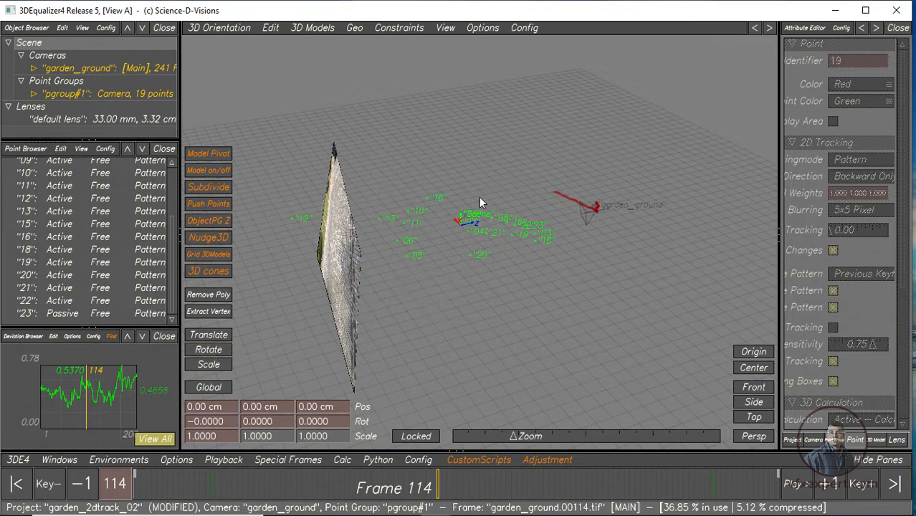
left_click(271, 29)
mouse_move(277, 53)
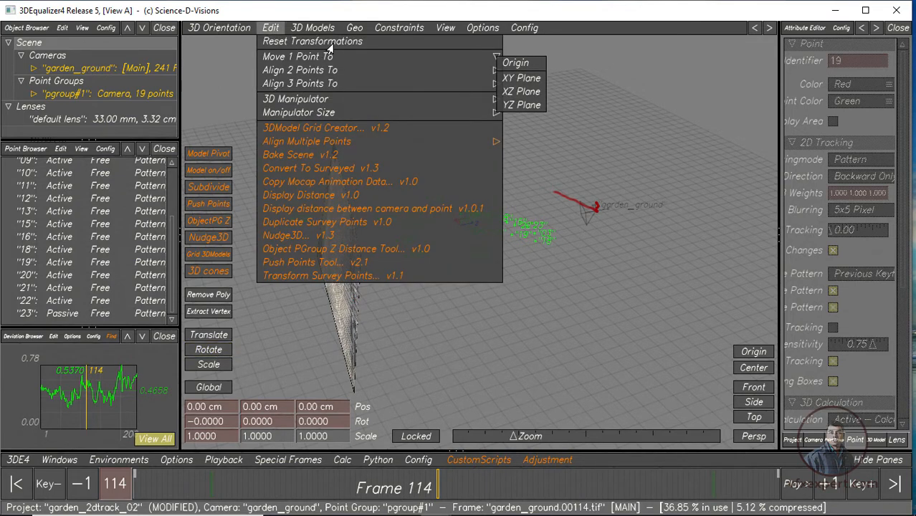
left_click(579, 298)
middle_click_drag(579, 298, 493, 228)
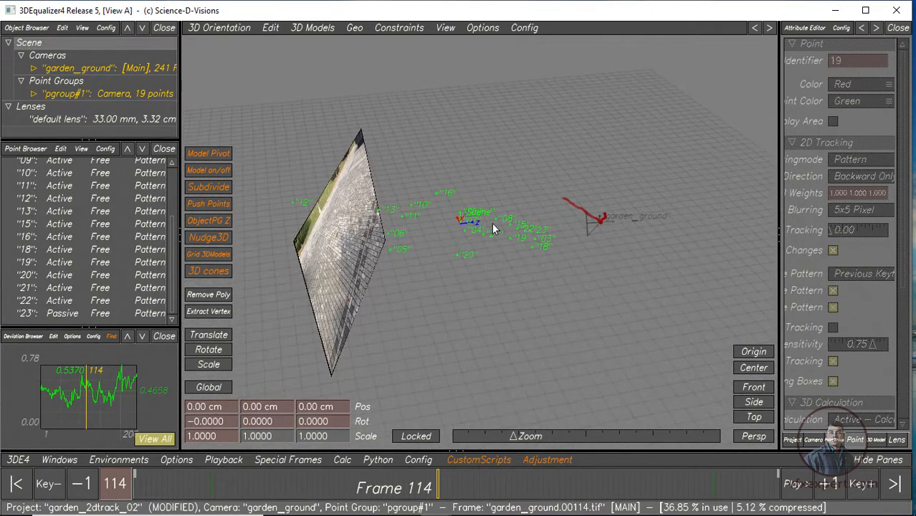
left_click(753, 435)
middle_click_drag(753, 436, 509, 312)
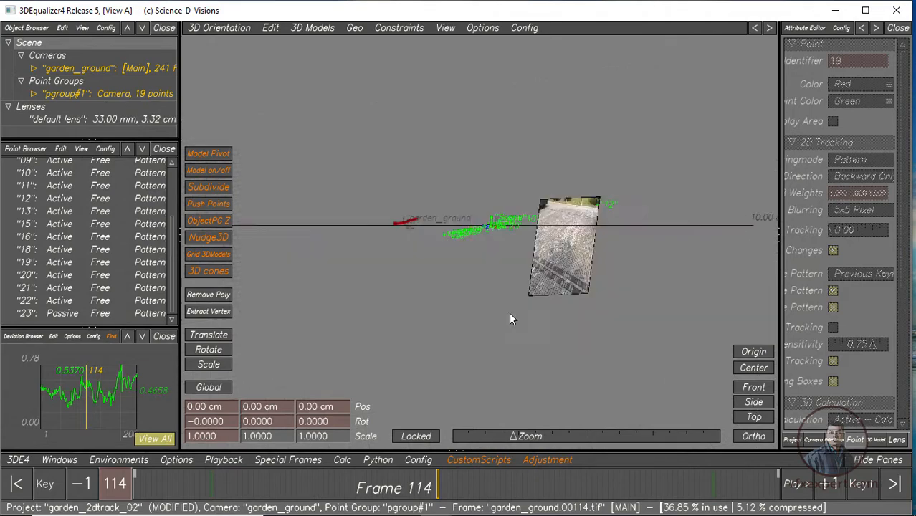
Select ground points 19, 03 and 23 in Manual Tracking Controls and align these three points to the XZ plane in 3D Orientation Controls
key("F1")
left_click(374, 262)
left_click(412, 324, "ctrl")
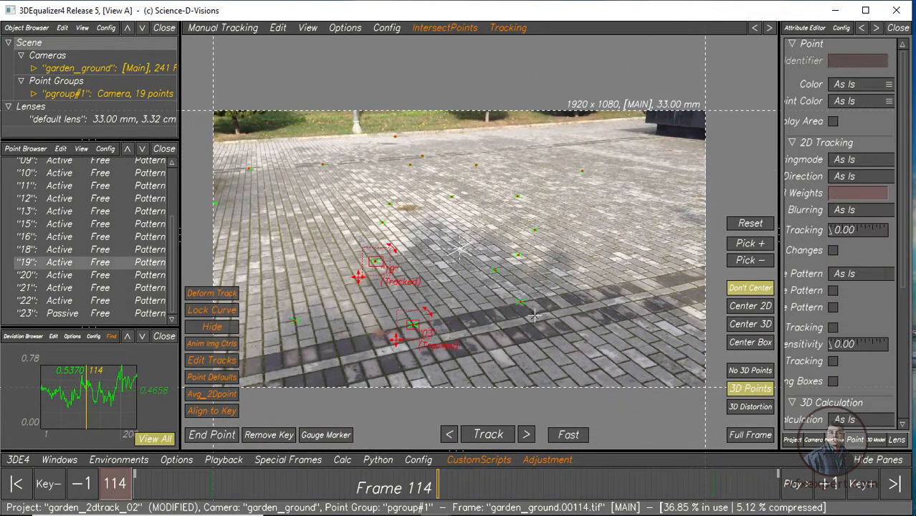
left_click(520, 301, "ctrl")
left_click(231, 32)
left_click(230, 89)
left_click(270, 28)
mouse_move(338, 85)
left_click(521, 103)
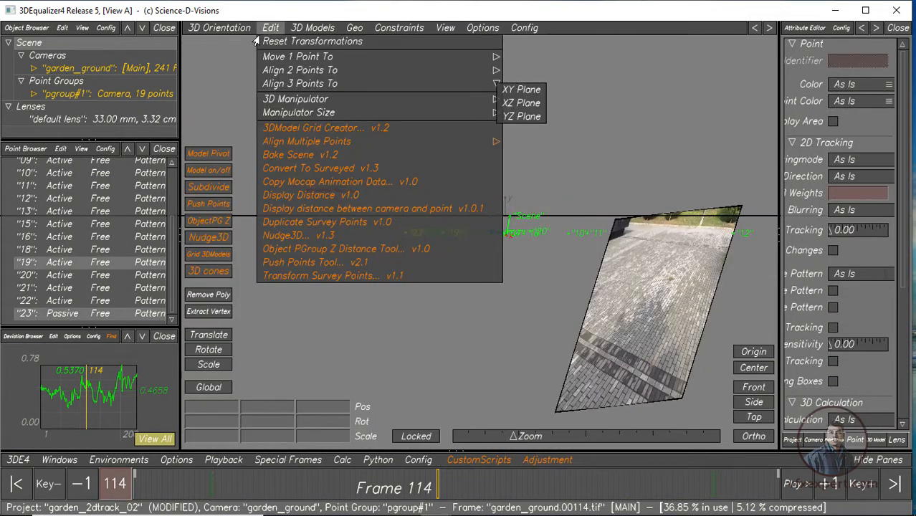
Select only ground point 19 in Manual Tracking Controls, move it to the origin in 3D Orientation Controls and inspect it in perspective
left_click(753, 436)
middle_click_drag(753, 444, 637, 294)
left_click(219, 28)
left_click(224, 41)
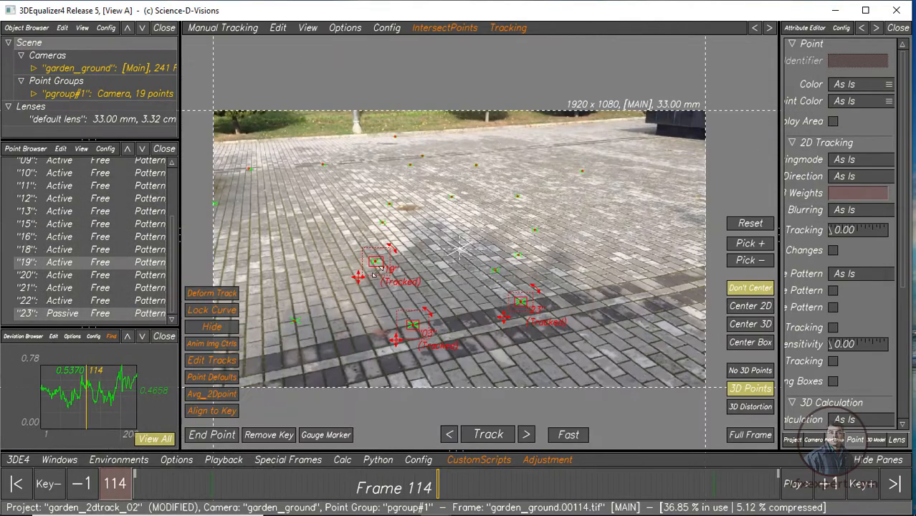
left_click(358, 272)
left_click(220, 28)
left_click(231, 88)
left_click(270, 28)
mouse_move(337, 57)
left_click(515, 63)
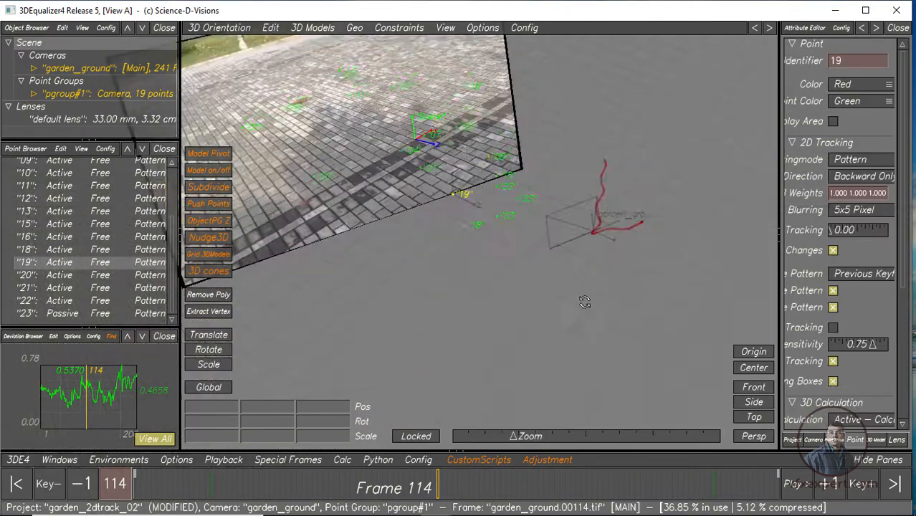
middle_click_drag(582, 303, 631, 270)
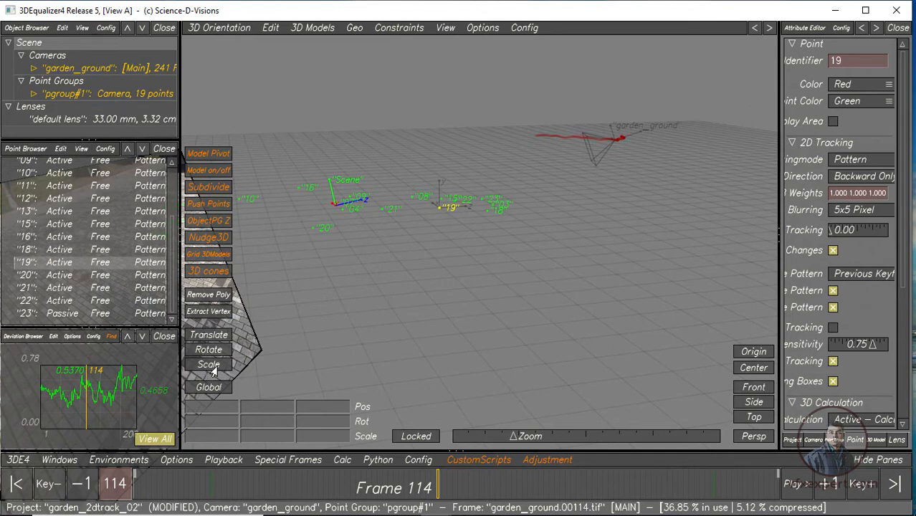
left_click_drag(390, 204, 480, 224, "alt")
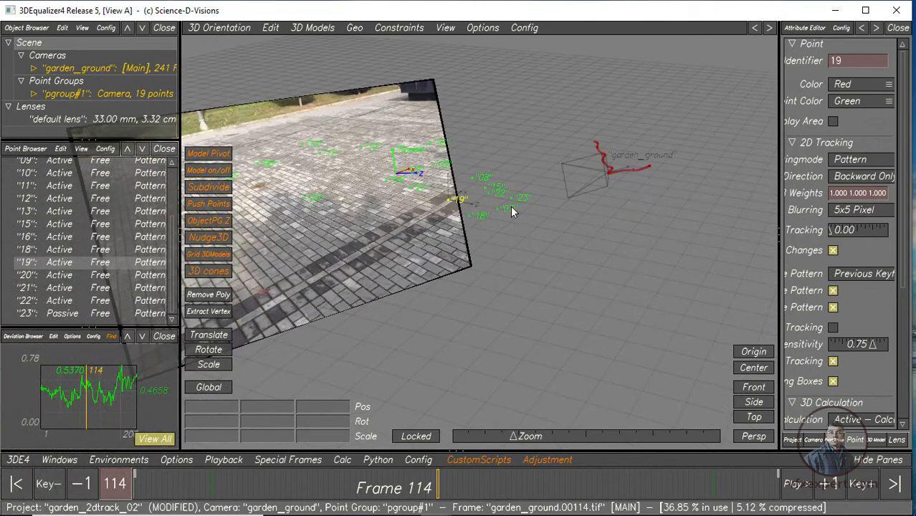
Switch to Lineup Controls and scrub through the frames to check the ground grid and horizon against the footage
left_click(215, 27)
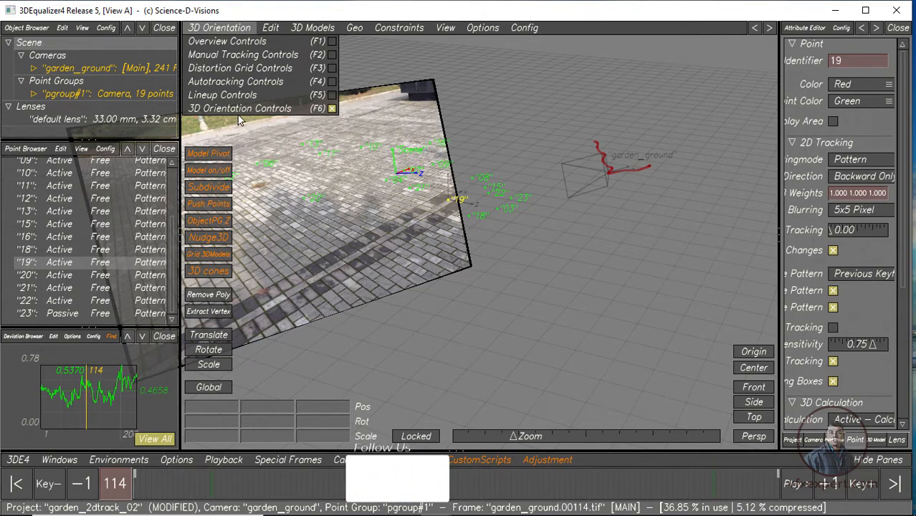
left_click(251, 95)
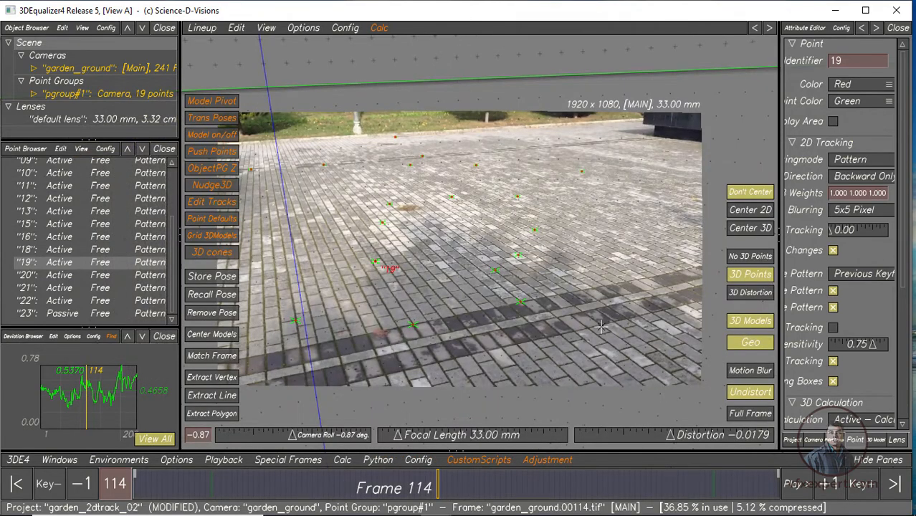
left_click_drag(420, 492, 147, 491)
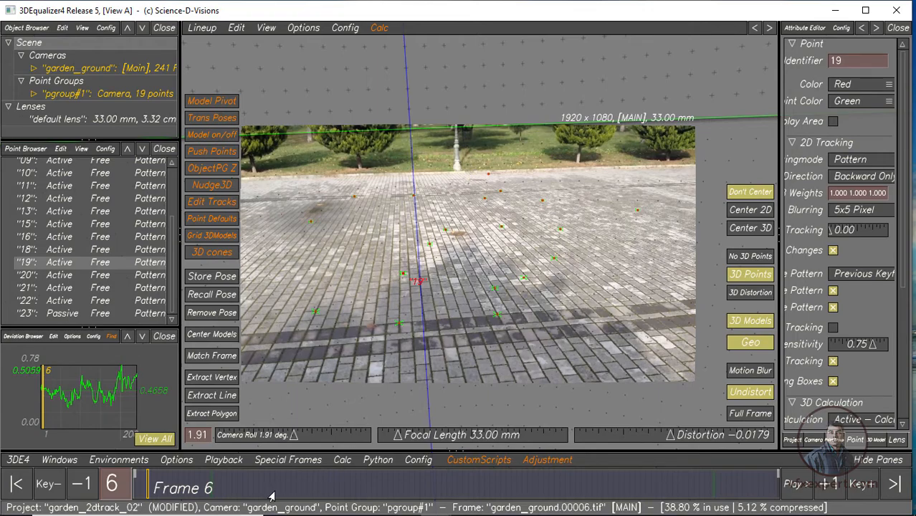
left_click_drag(270, 493, 522, 491)
left_click_drag(420, 469, 281, 492)
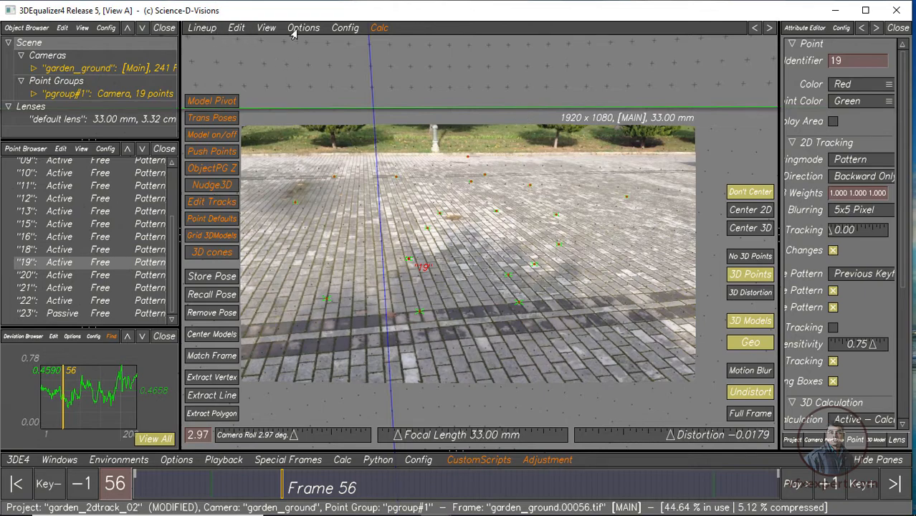
Hide the horizon line in the Lineup view
left_click(266, 29)
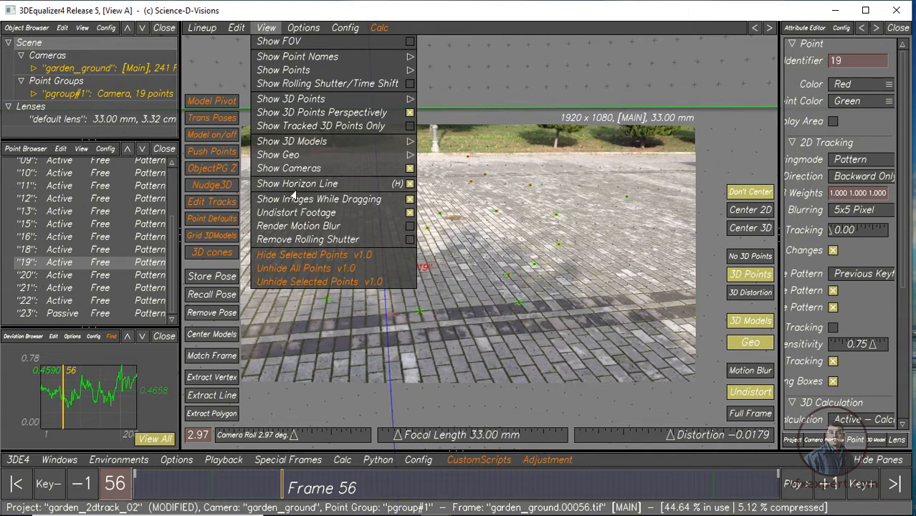
left_click(407, 185)
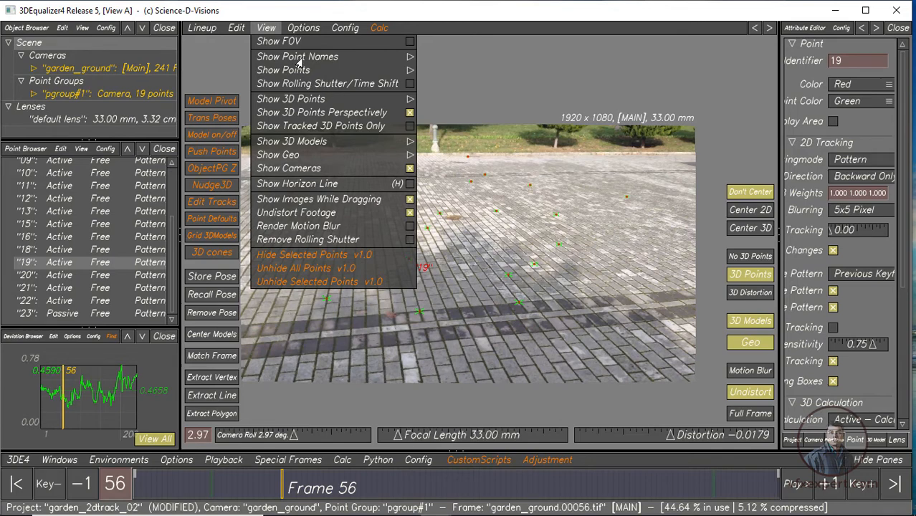
left_click(266, 28)
Switch to 3D Orientation Controls and review the available commands for creating 3D models and geo objects
left_click(201, 27)
left_click(243, 109)
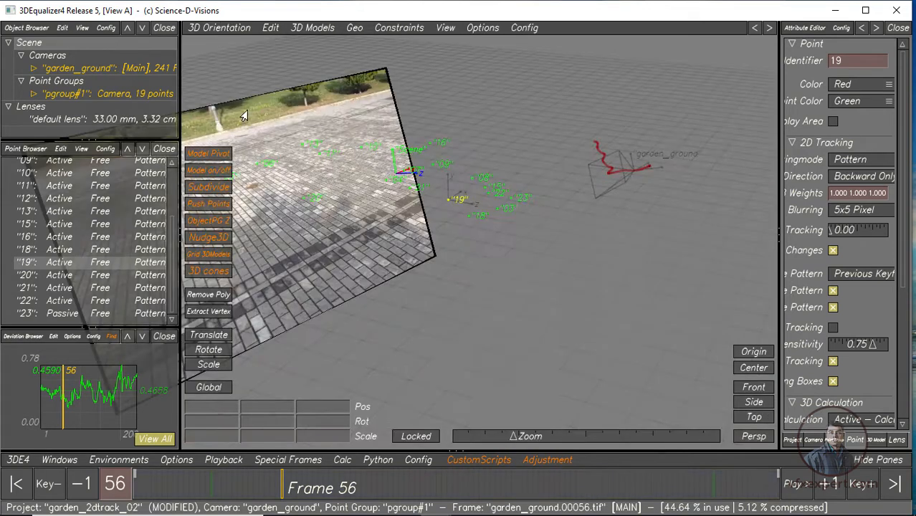
mouse_move(531, 303)
left_mouse_down("alt")
mouse_move(487, 309)
mouse_move(565, 345)
mouse_move(506, 315)
mouse_move(519, 335)
mouse_move(535, 321)
mouse_move(567, 322)
mouse_move(549, 326)
mouse_move(536, 308)
left_mouse_up("alt")
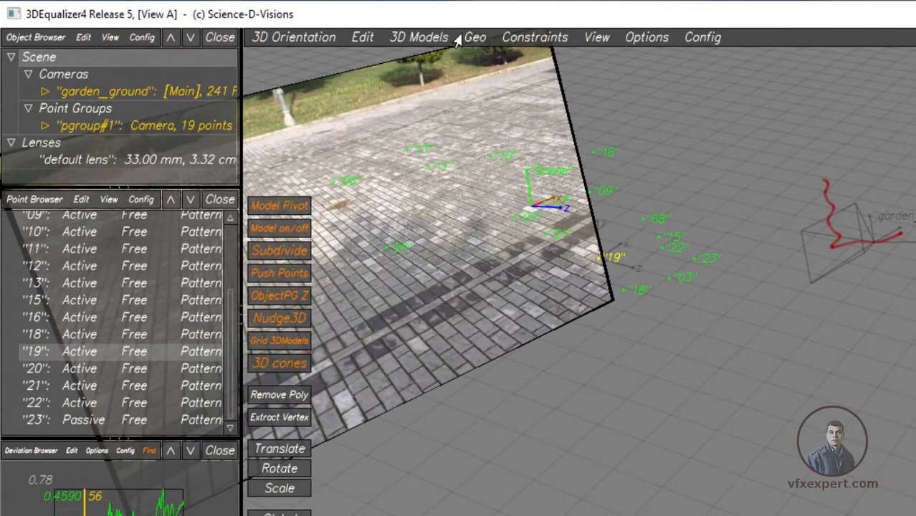
left_click(412, 41)
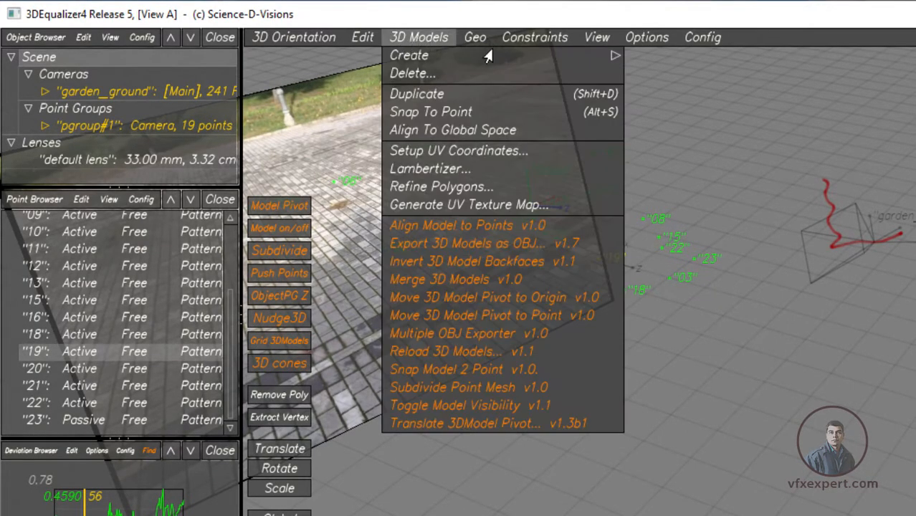
mouse_move(470, 39)
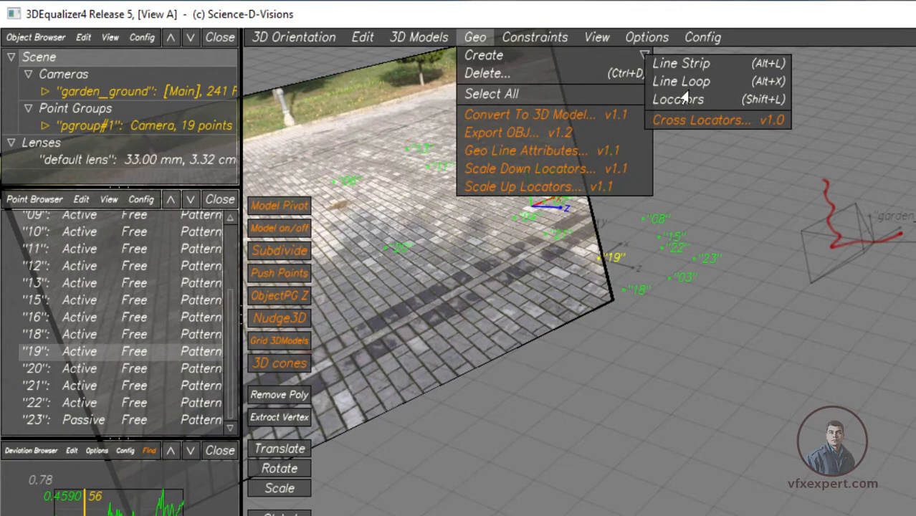
left_click(604, 457)
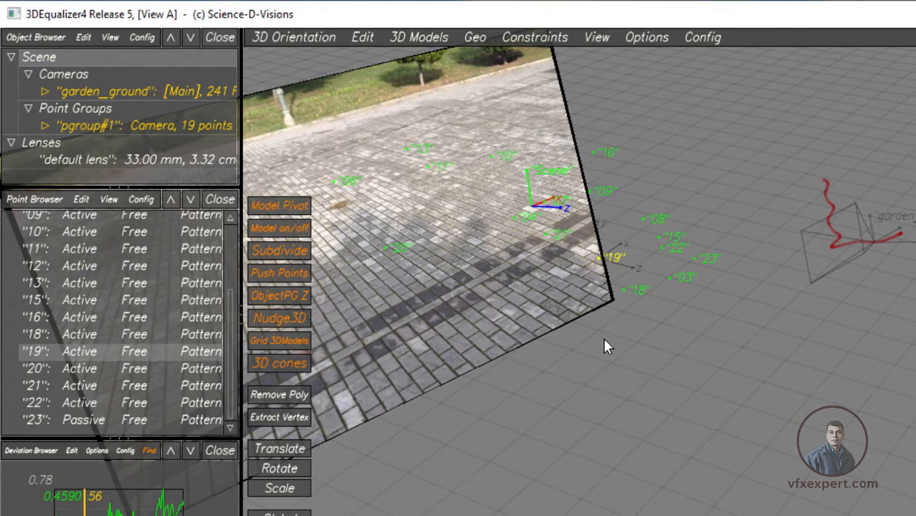
Select ground points 04 and 19 in Manual Tracking Controls, create locators on them in 3D Orientation Controls and check them in Lineup
key("F1")
left_click(614, 276)
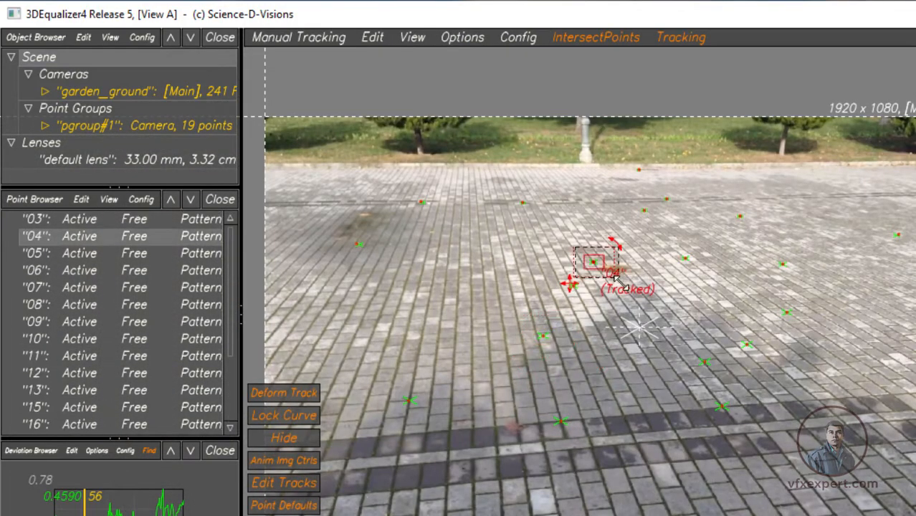
left_click(543, 336, "ctrl")
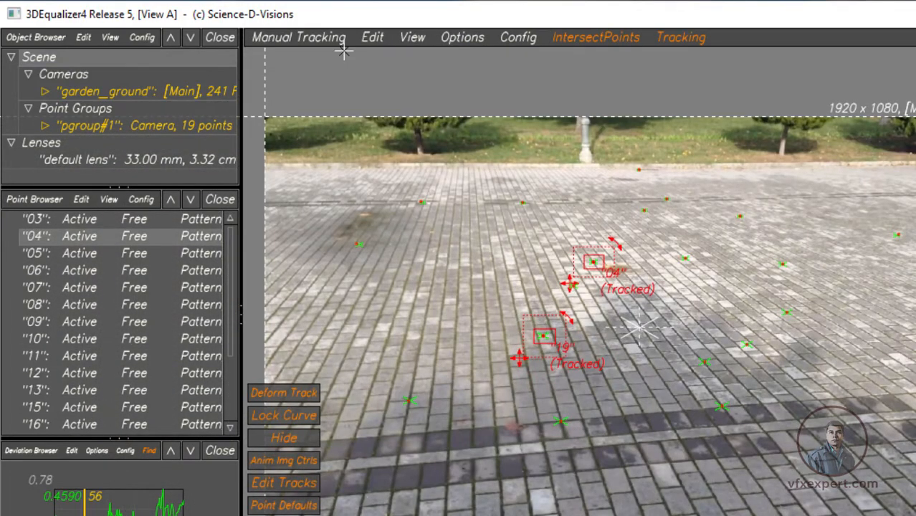
left_click(321, 44)
left_click(324, 145)
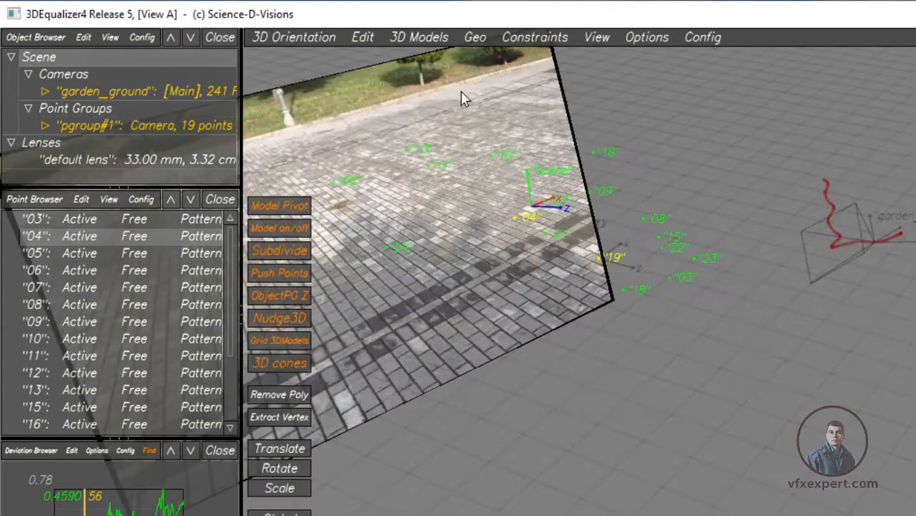
left_click(463, 43)
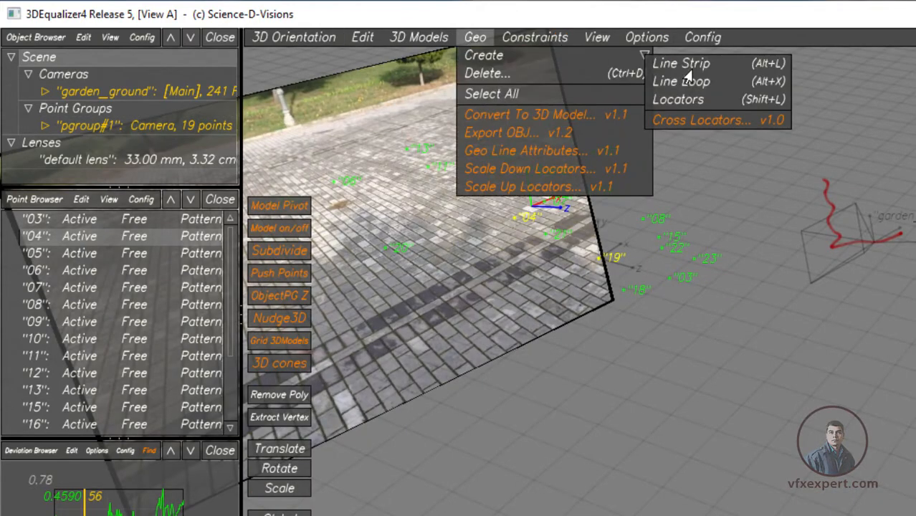
left_click_drag(751, 451, 650, 339, "alt")
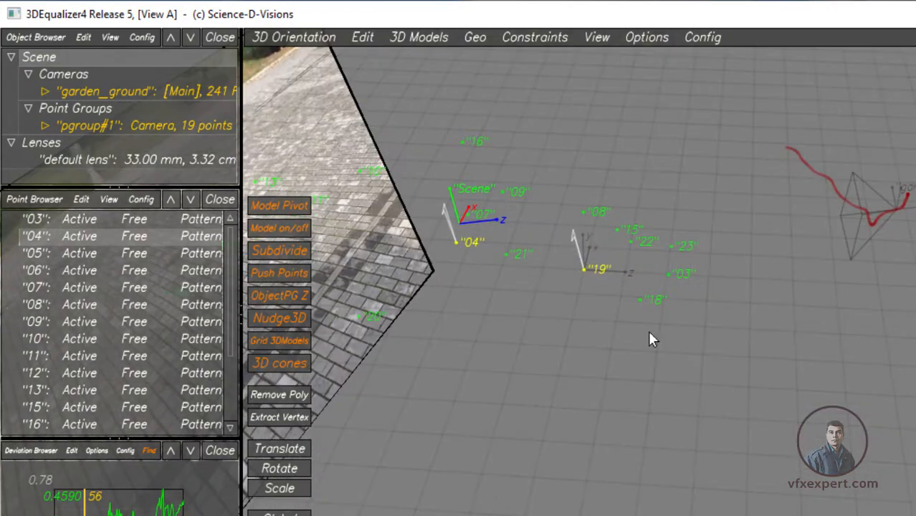
left_click(290, 39)
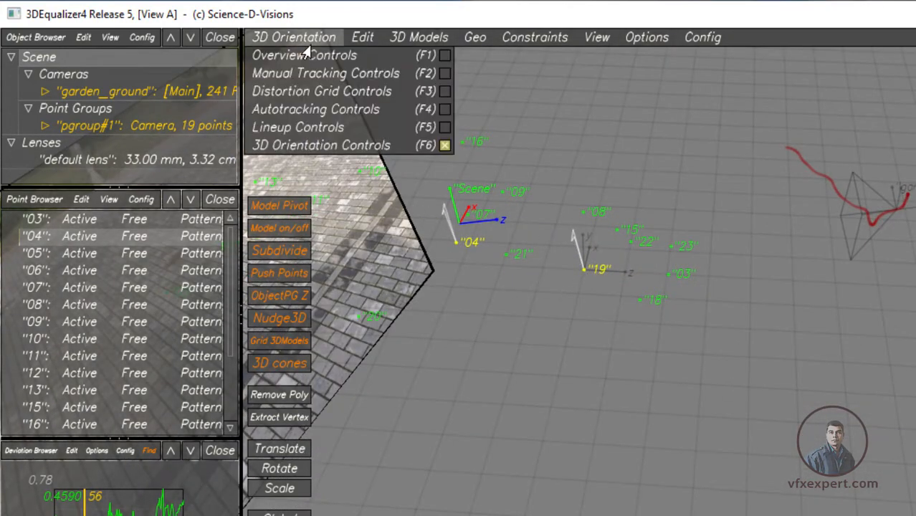
left_click(301, 127)
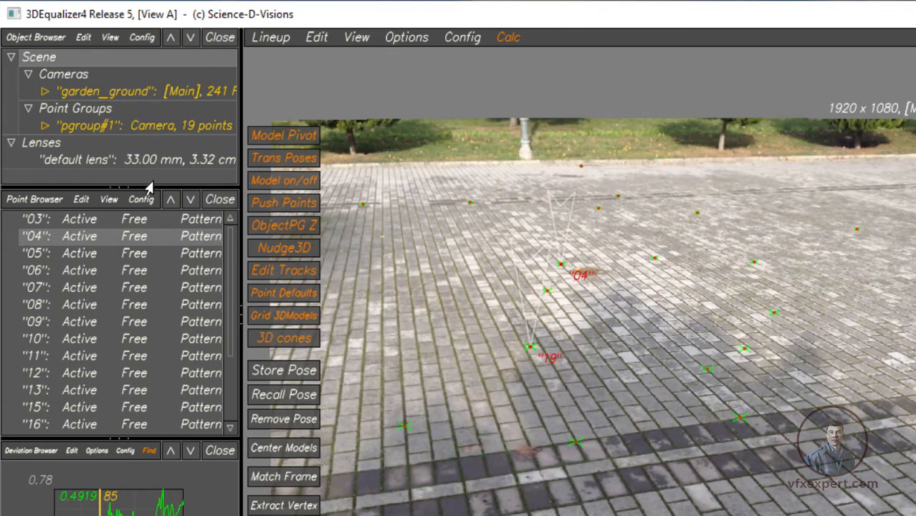
Delete both locators from the geo objects of pgroup#1 in the Object Browser
left_click_drag(146, 189, 148, 249)
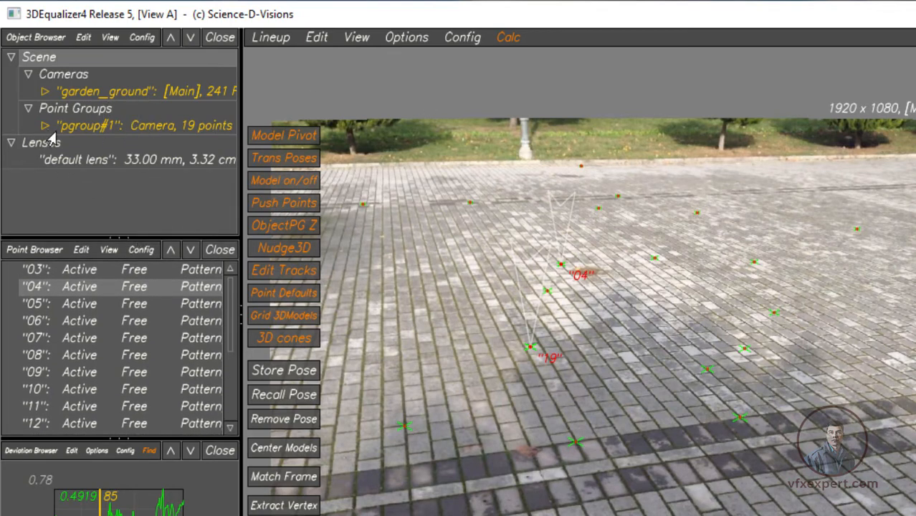
left_click(100, 125)
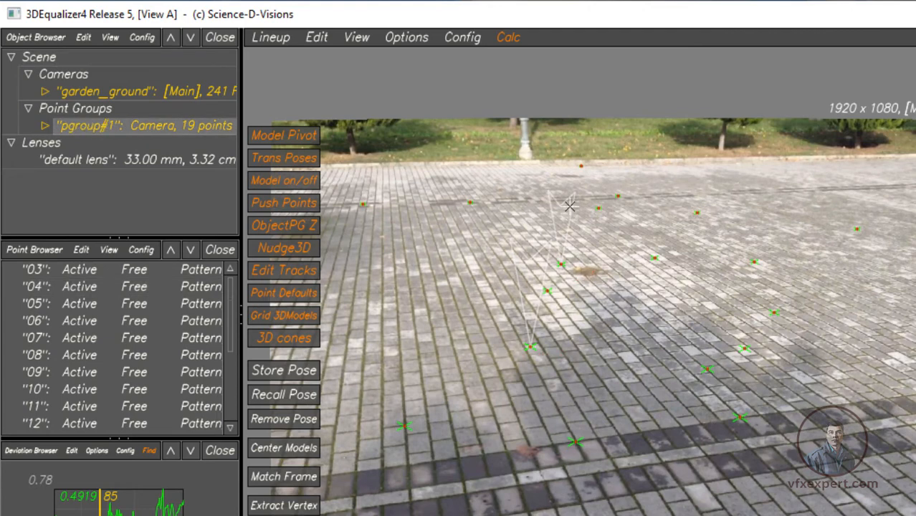
left_click(45, 127)
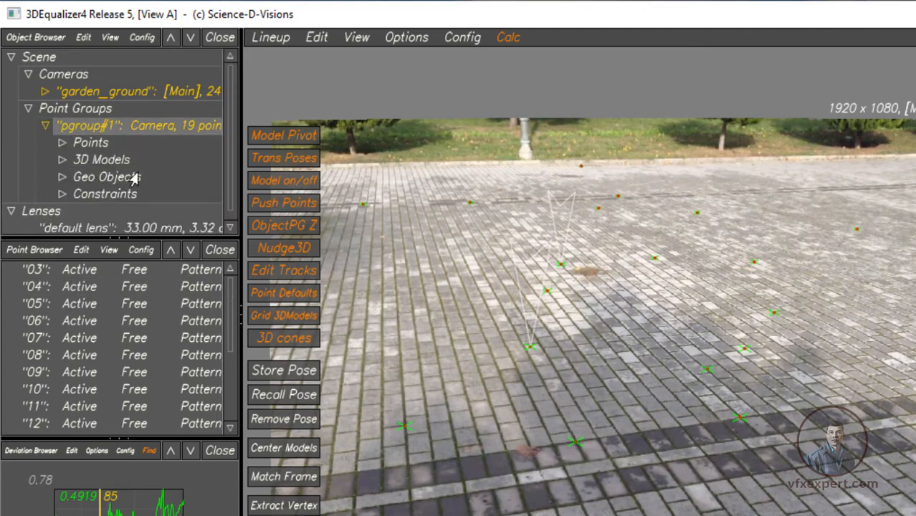
left_click(63, 178)
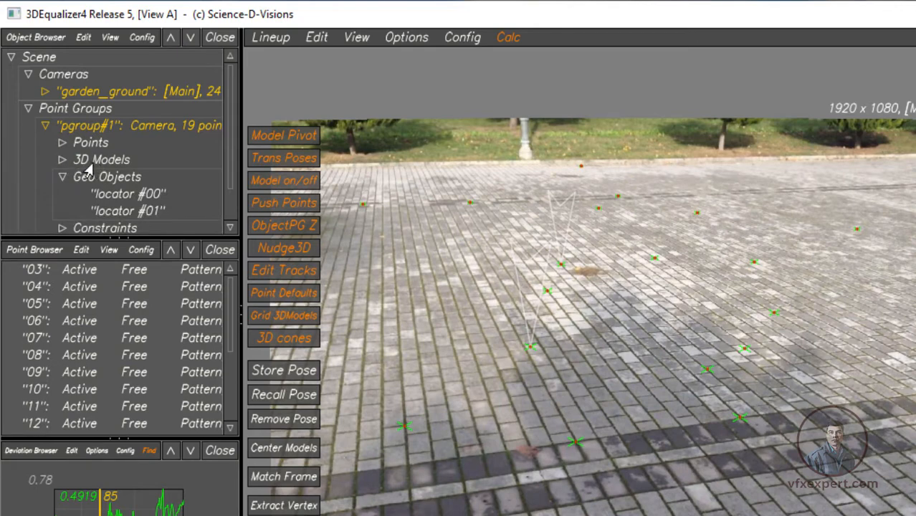
left_click(116, 195)
left_click(120, 212, "ctrl")
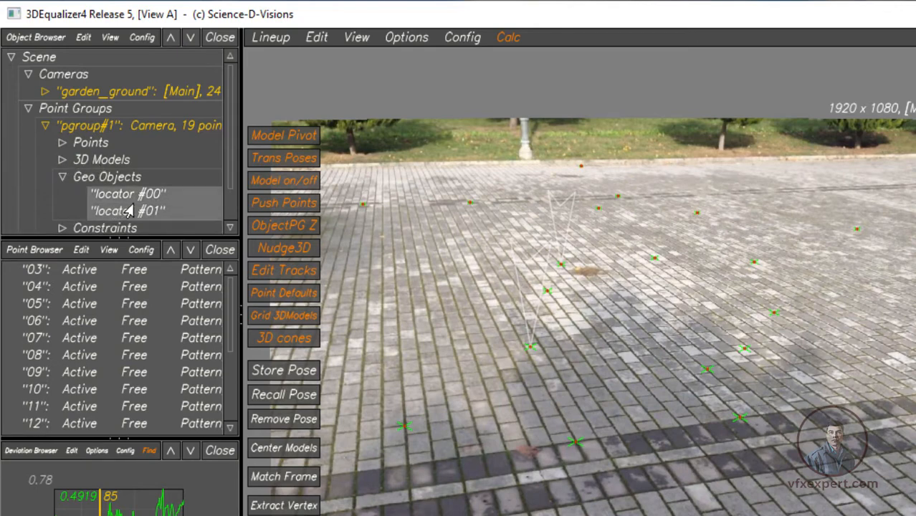
key("Delete")
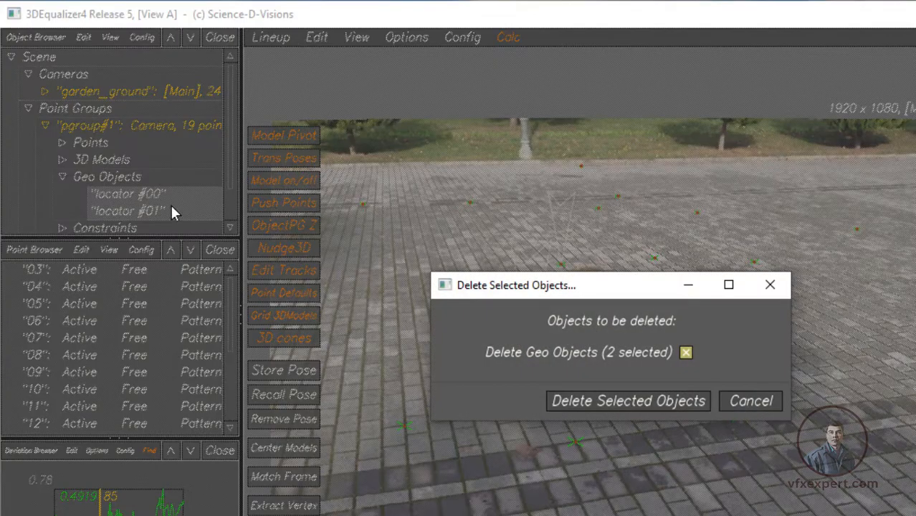
left_click(668, 396)
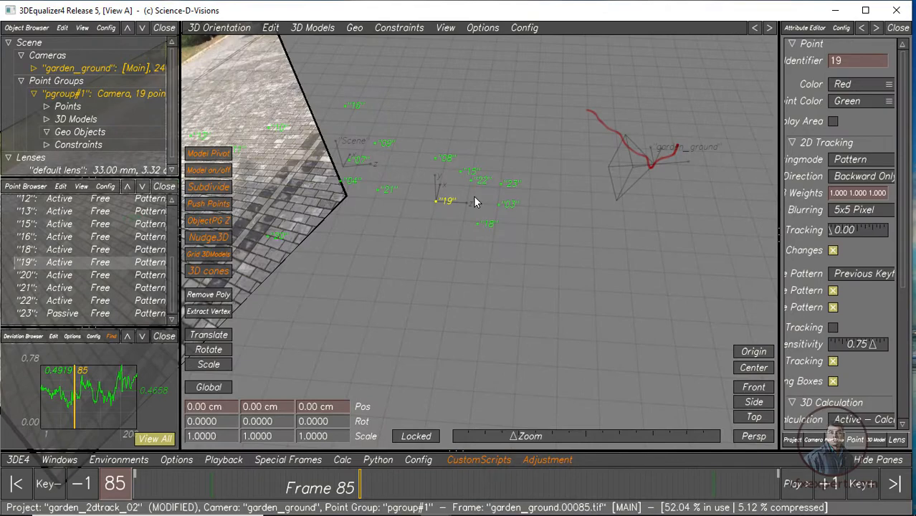
Create a cone 3D model in 3D Orientation Controls and inspect how it stands relative to the ground grid
left_click_drag(483, 303, 464, 344, "alt")
left_click_drag(403, 124, 387, 222, "alt")
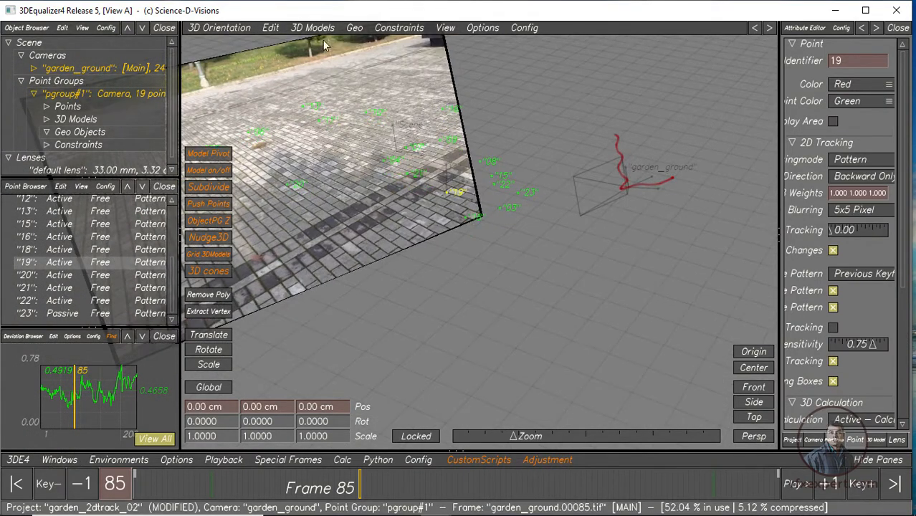
left_click(312, 28)
mouse_move(327, 47)
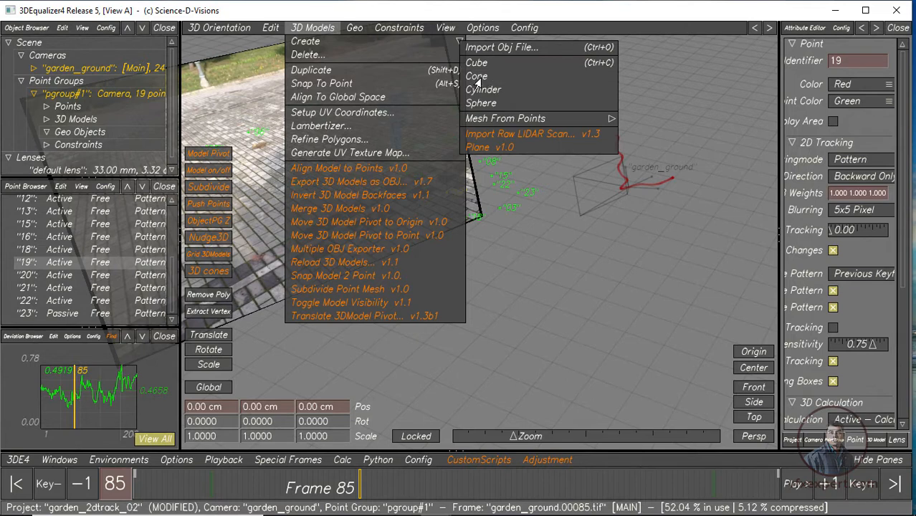
left_click(551, 286)
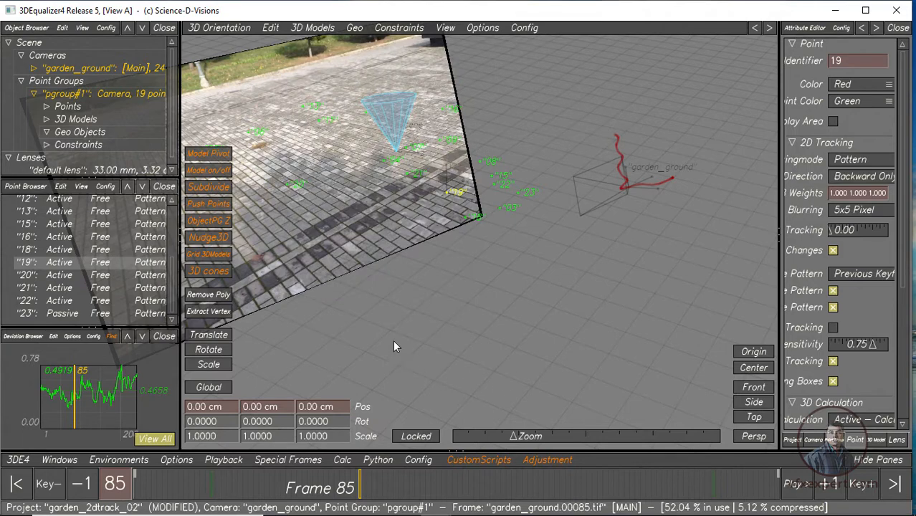
left_click_drag(394, 344, 320, 206, "alt")
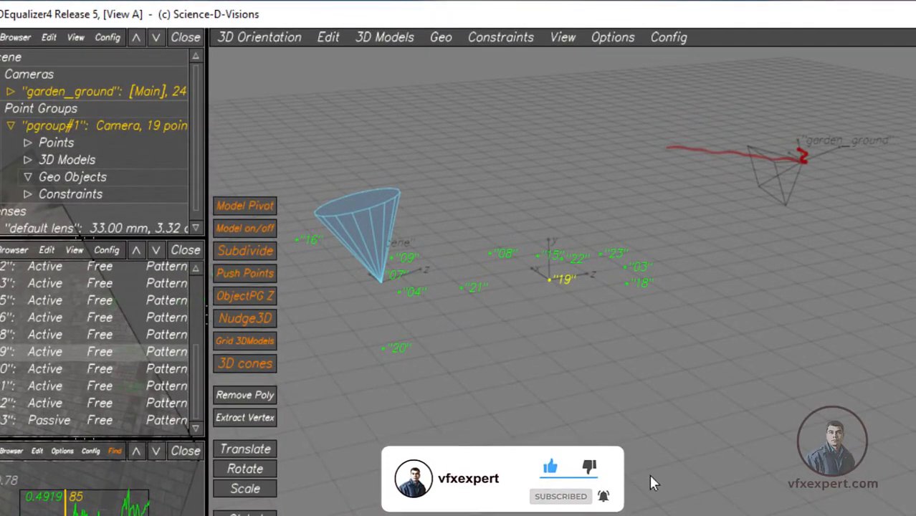
left_click_drag(673, 495, 655, 475)
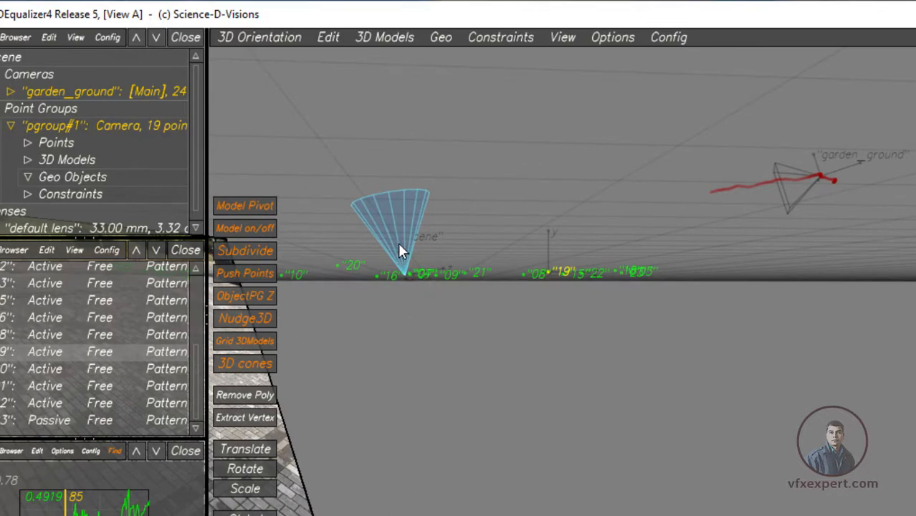
left_click_drag(523, 351, 699, 438)
left_click_drag(422, 147, 422, 194)
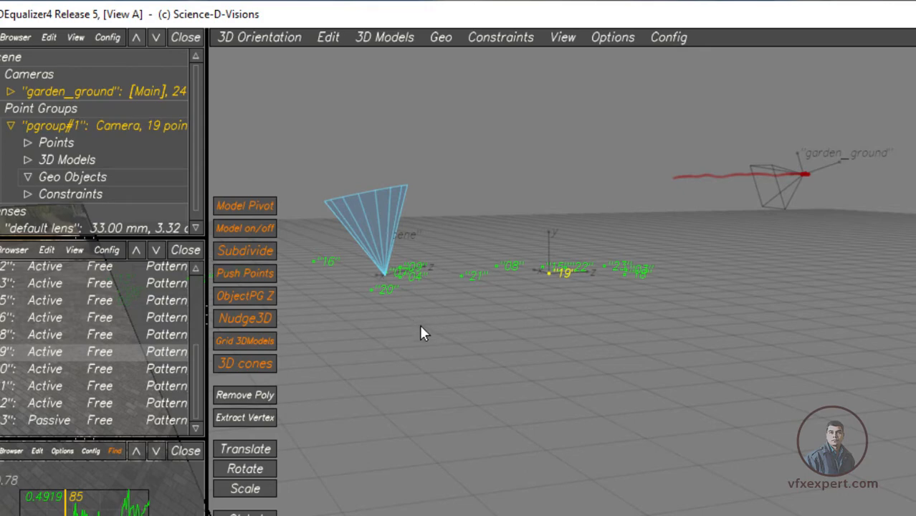
Select the cone under the 3D models of pgroup#1, align it to global space and view it against the footage in Lineup Controls
left_click(461, 388)
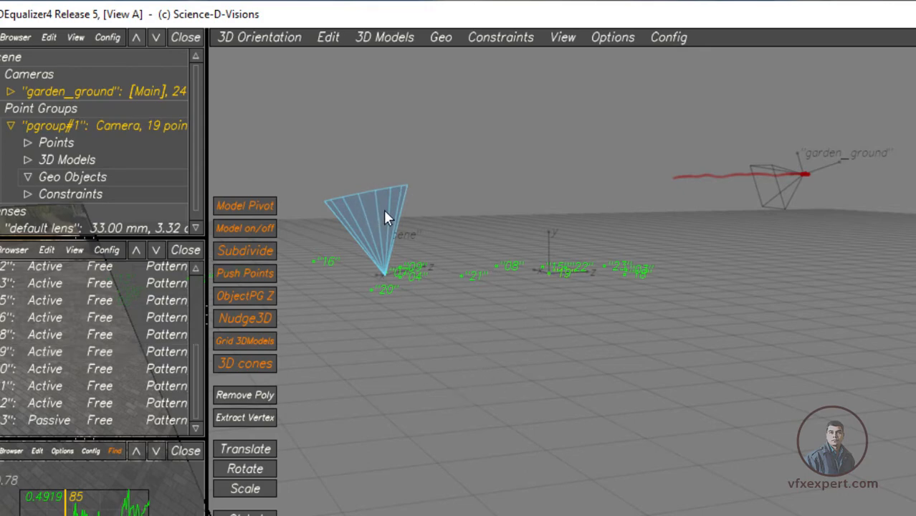
left_click(362, 195)
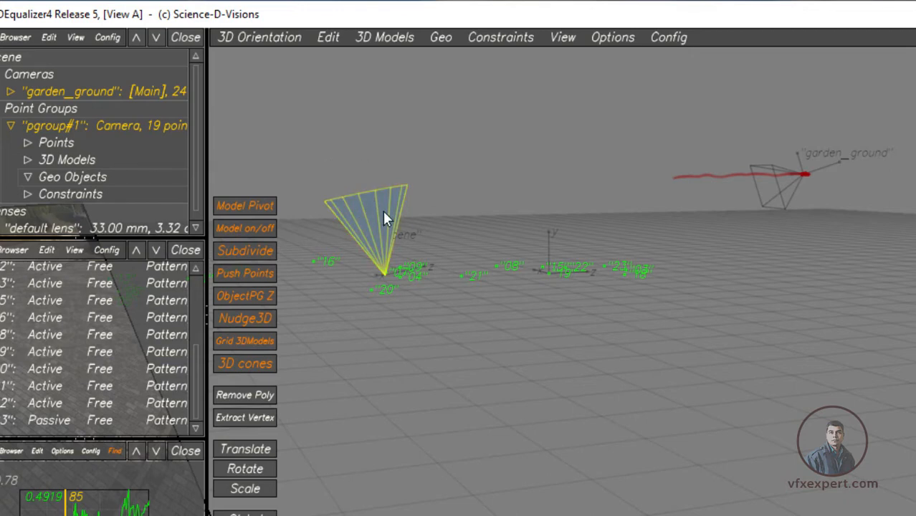
left_click(500, 364)
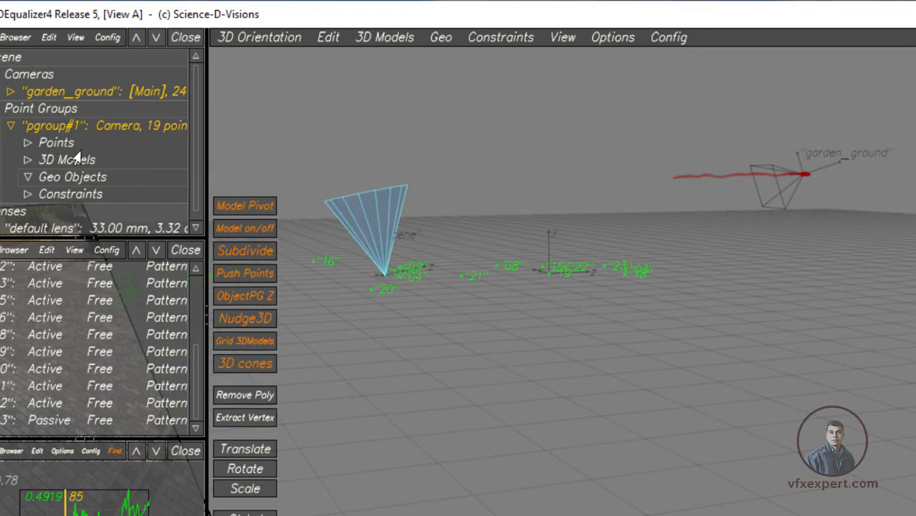
left_click(27, 160)
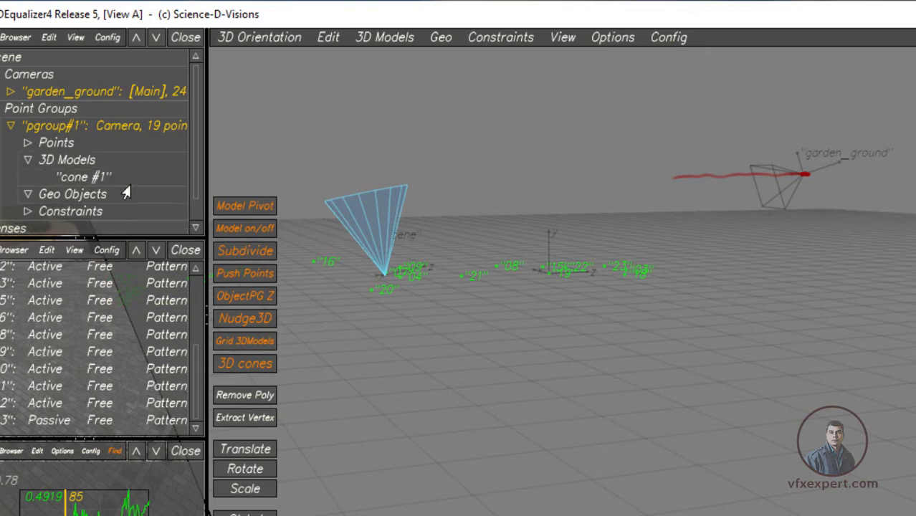
left_click(76, 178)
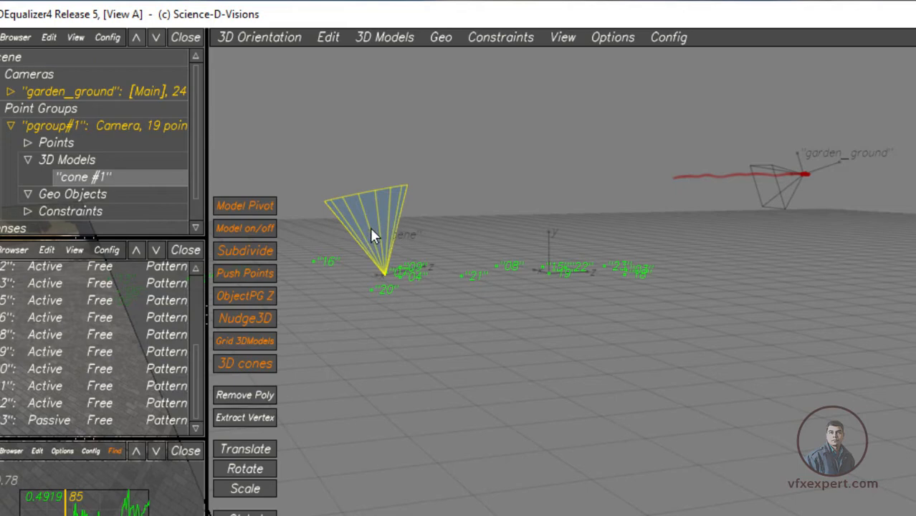
left_click(363, 42)
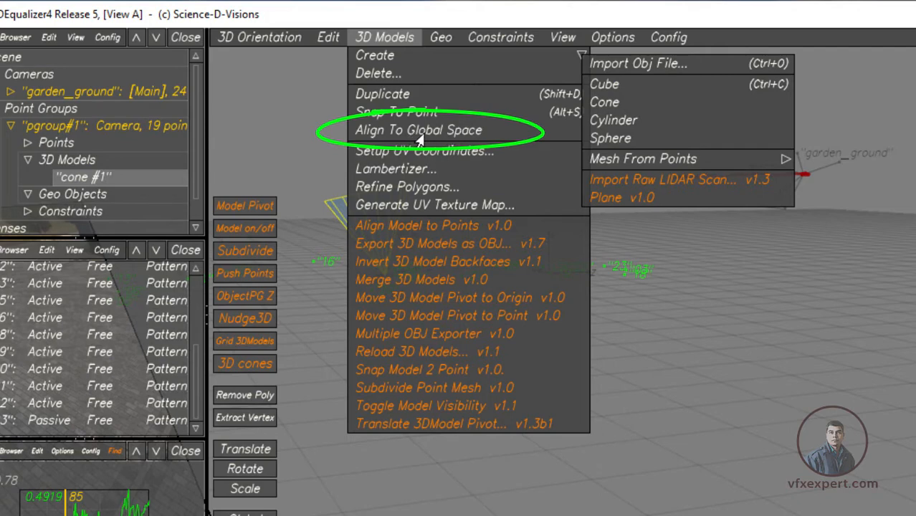
left_click(700, 374)
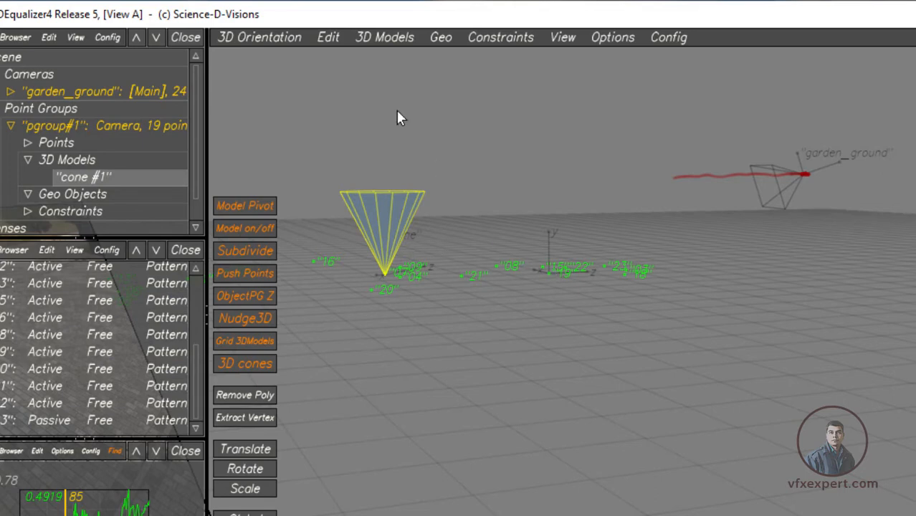
left_click(265, 37)
left_click(262, 128)
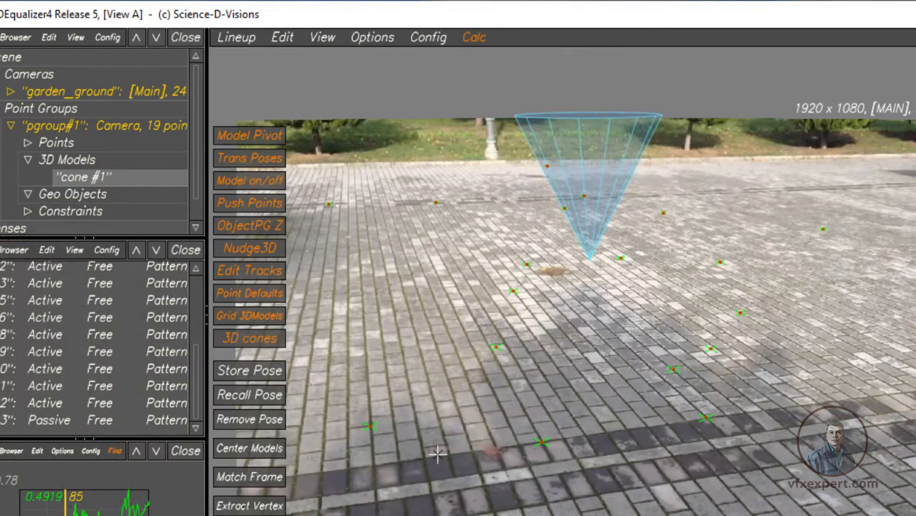
View the ground footage in Manual Tracking Controls and return to the cone in Lineup Controls for comparison
left_click(224, 40)
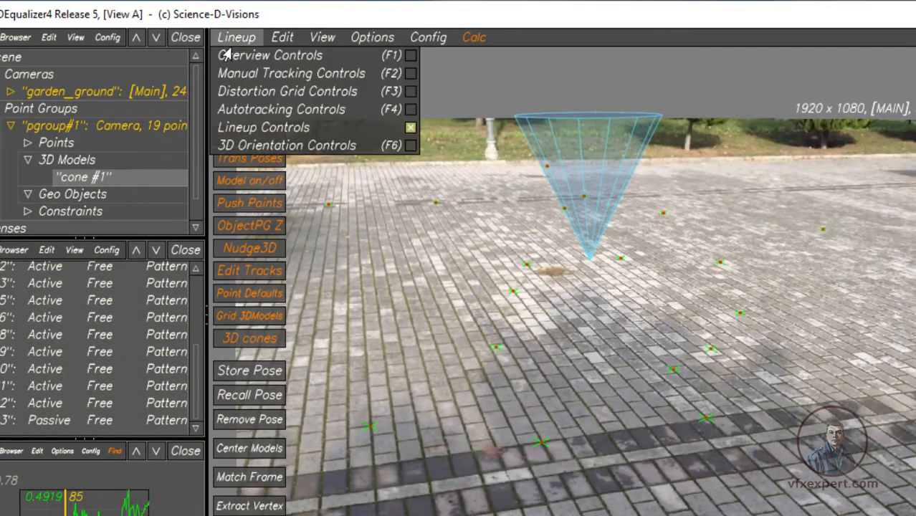
left_click(263, 75)
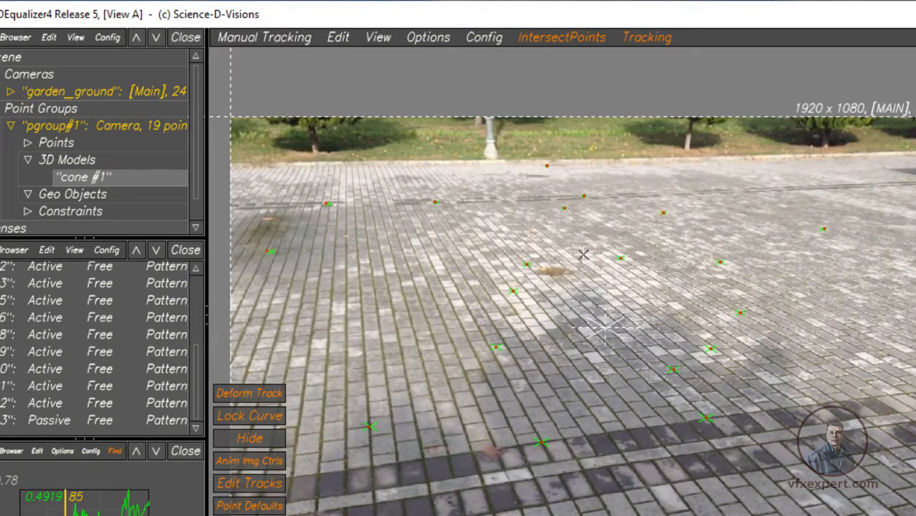
left_click(271, 41)
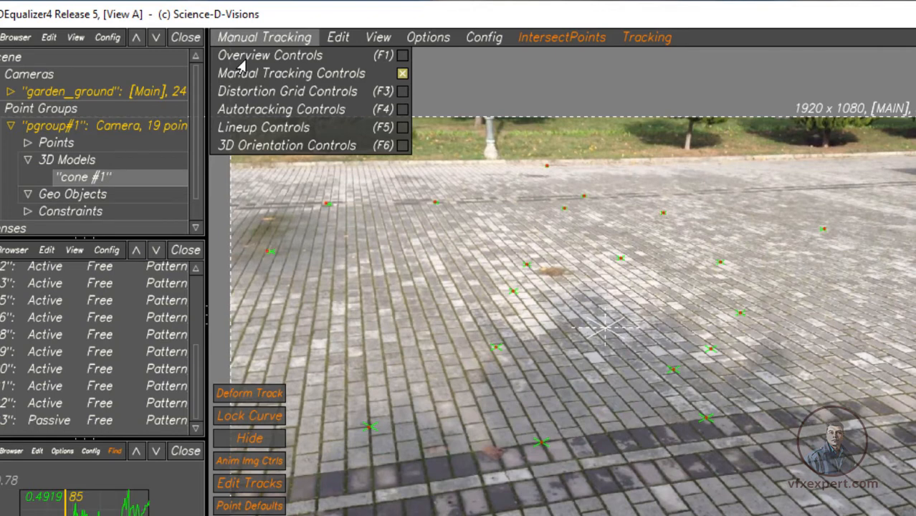
left_click(285, 132)
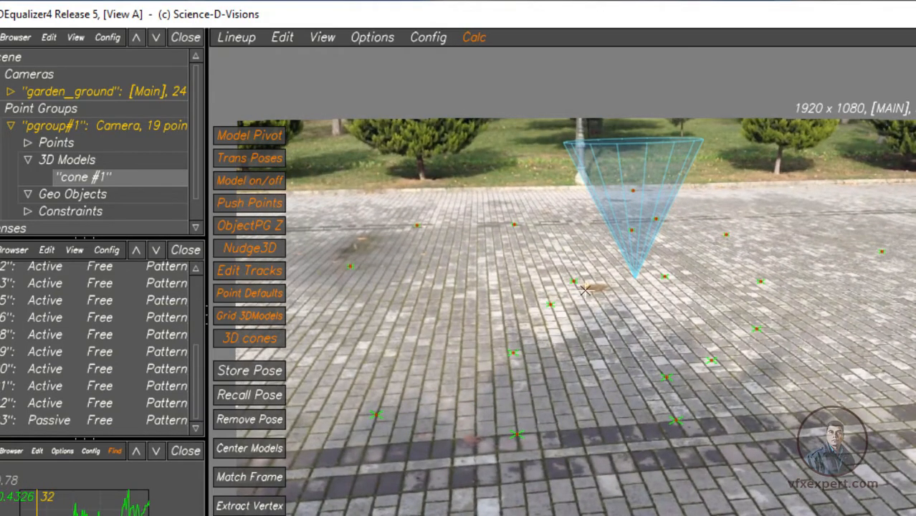
Locate point 19 in the Lineup footage and examine it relative to the cone in 3D Orientation Controls
left_click(33, 356)
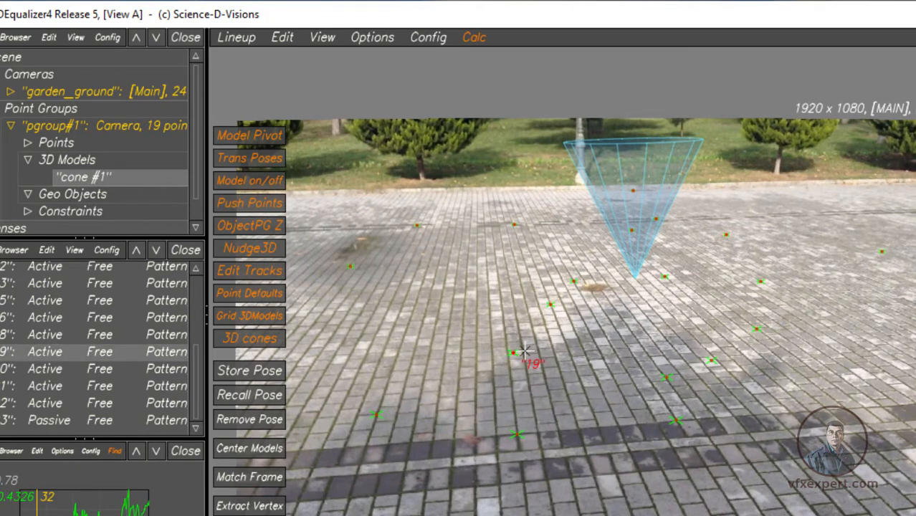
left_click(237, 42)
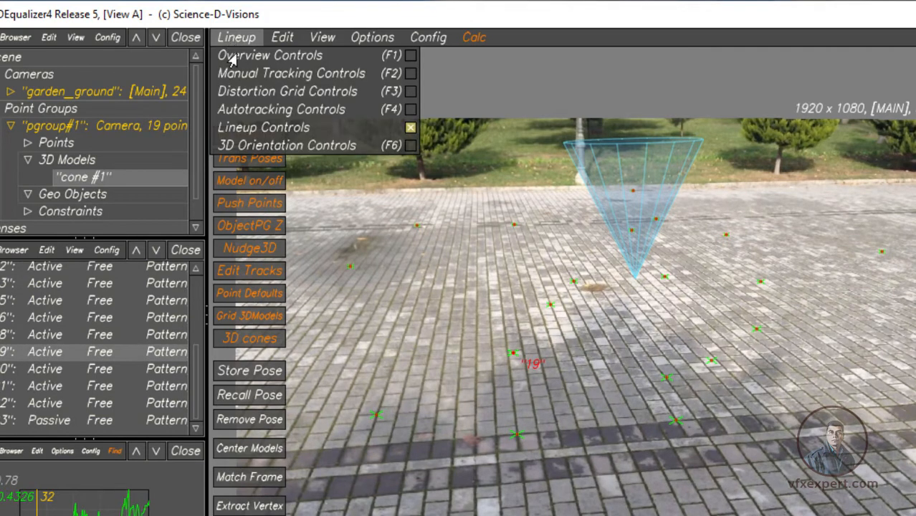
left_click(251, 148)
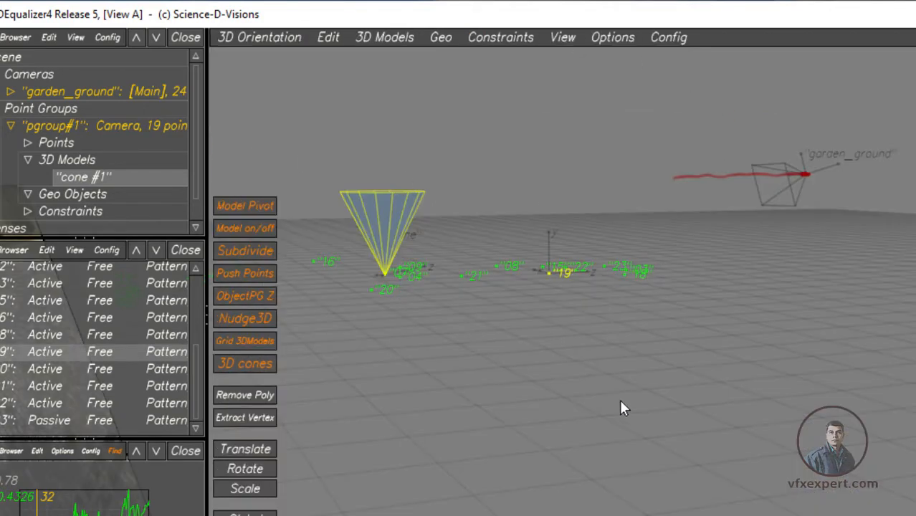
left_click(679, 409)
left_click_drag(657, 419, 569, 466, "alt")
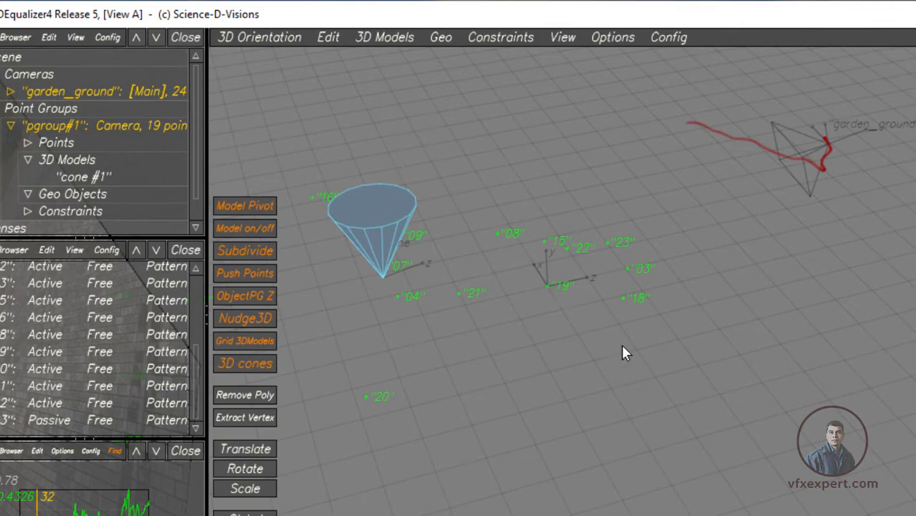
Select point 19 and the cone, snap the cone to that point and view it against the footage in Lineup Controls
left_click_drag(524, 278, 566, 308)
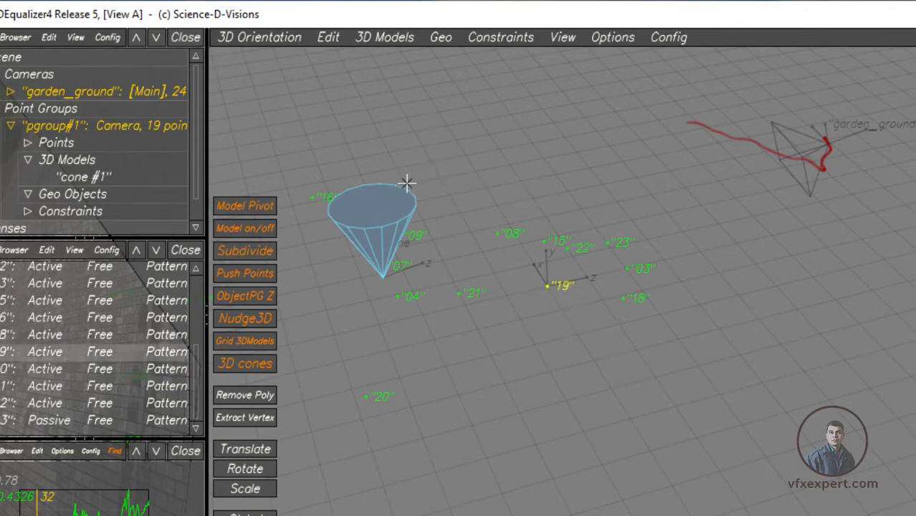
left_click_drag(423, 151, 390, 237)
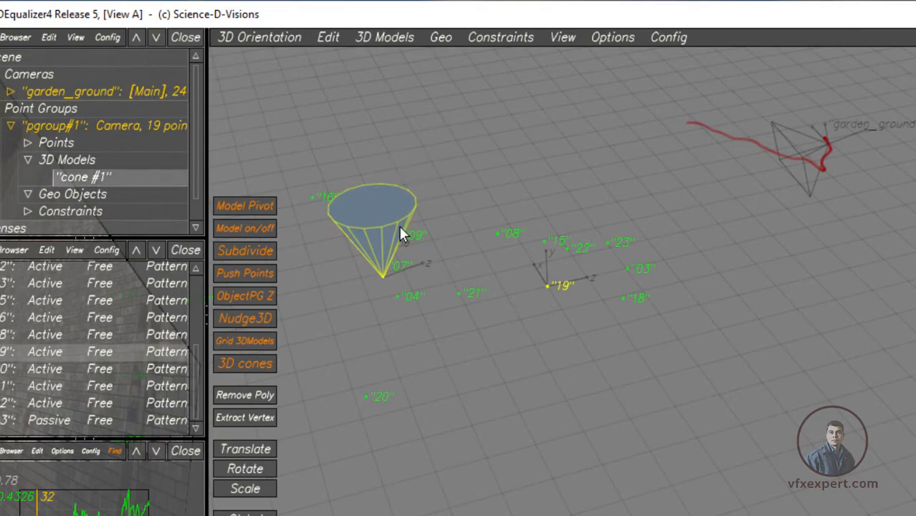
mouse_move(648, 426)
middle_mouse_down()
mouse_move(540, 381)
mouse_move(548, 412)
mouse_move(647, 438)
middle_mouse_up()
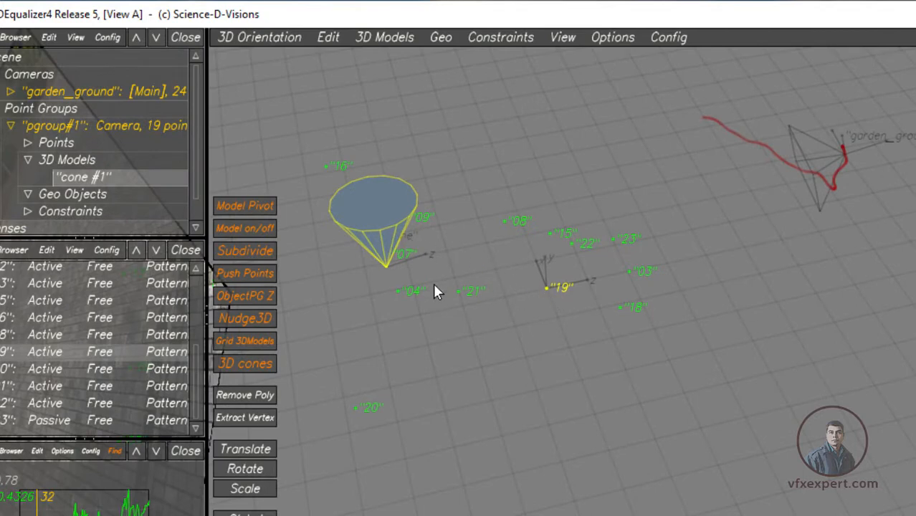
left_click(367, 40)
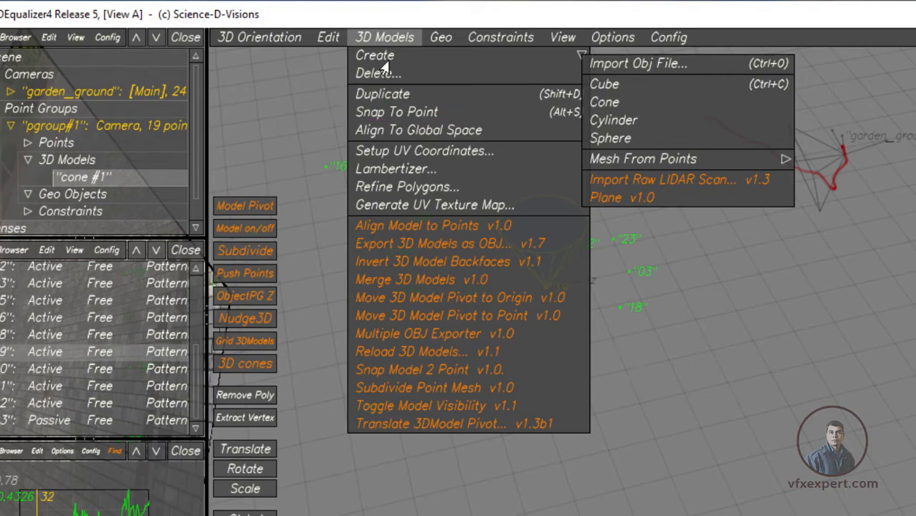
left_click(379, 40)
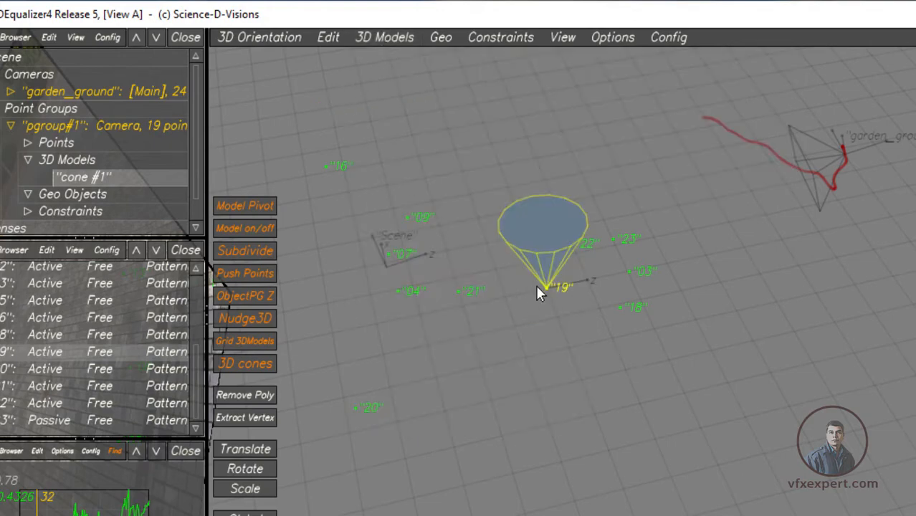
left_click_drag(697, 478, 625, 446, "alt")
left_click(249, 39)
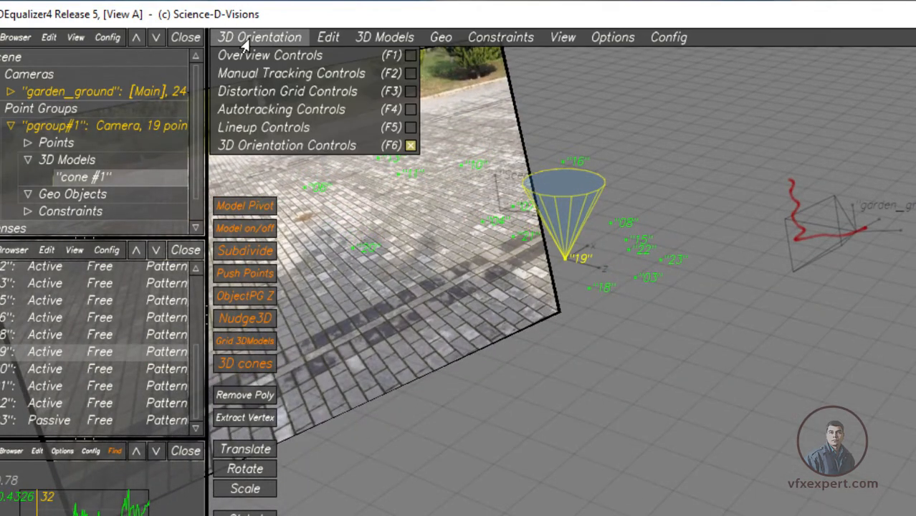
left_click(258, 129)
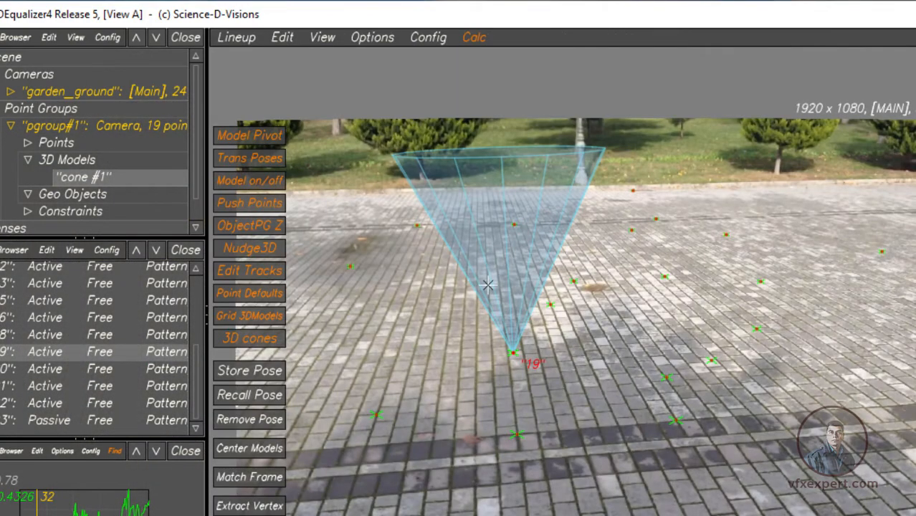
Scale the cone down uniformly to a small marker in 3D Orientation Controls and check its size in Lineup Controls
left_click(244, 37)
left_click(273, 149)
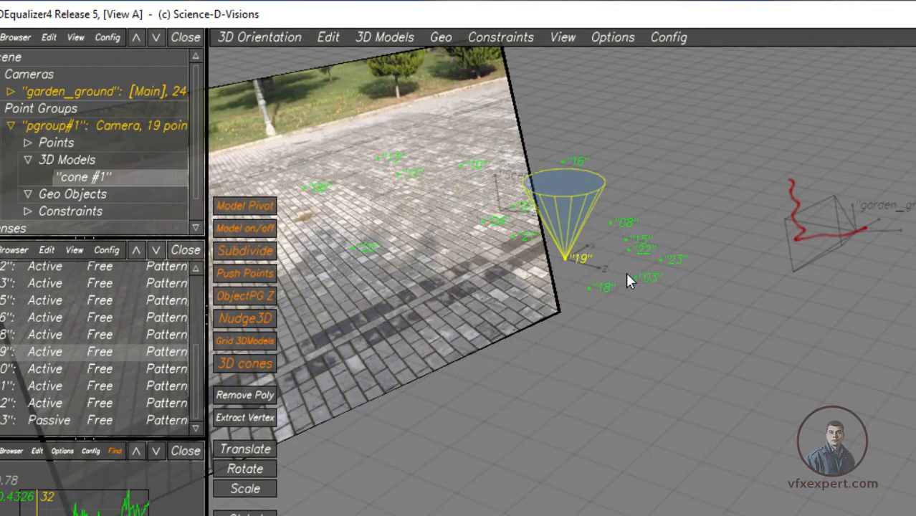
left_click(245, 488)
left_click_drag(568, 346, 792, 402)
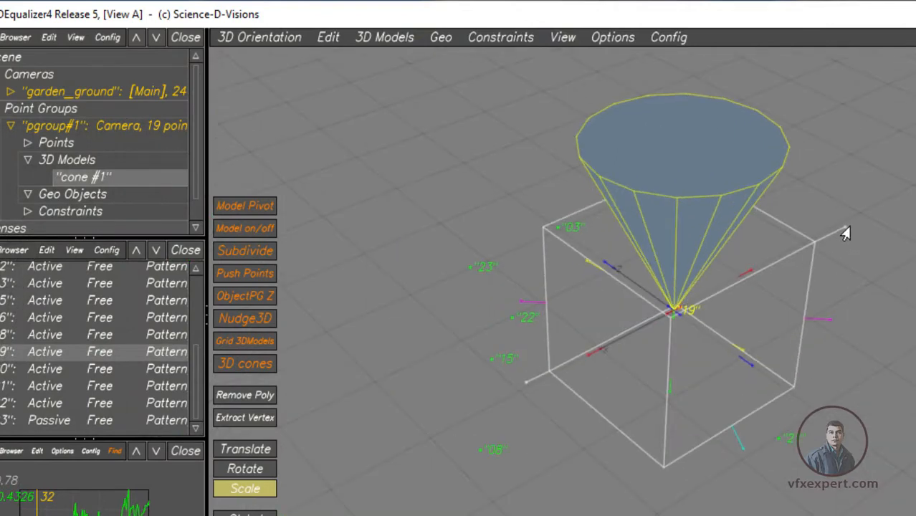
left_click_drag(840, 229, 703, 292)
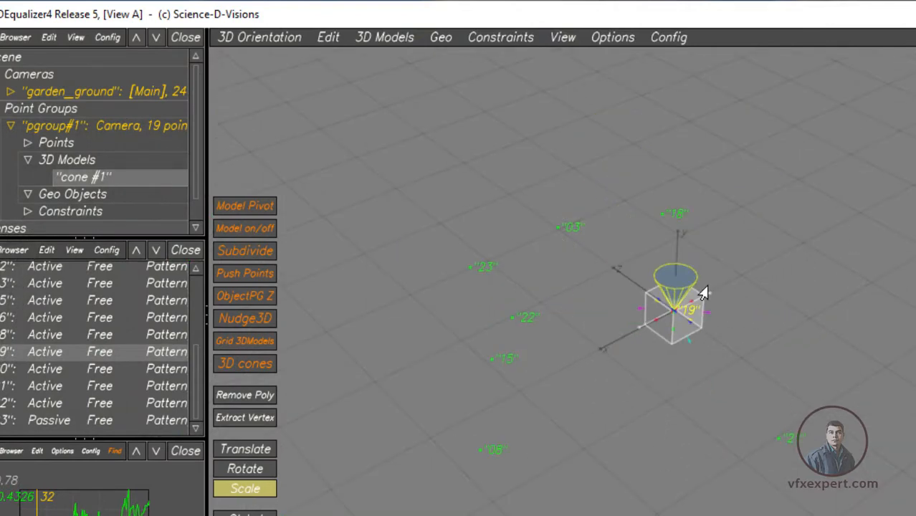
left_click_drag(700, 364, 642, 422)
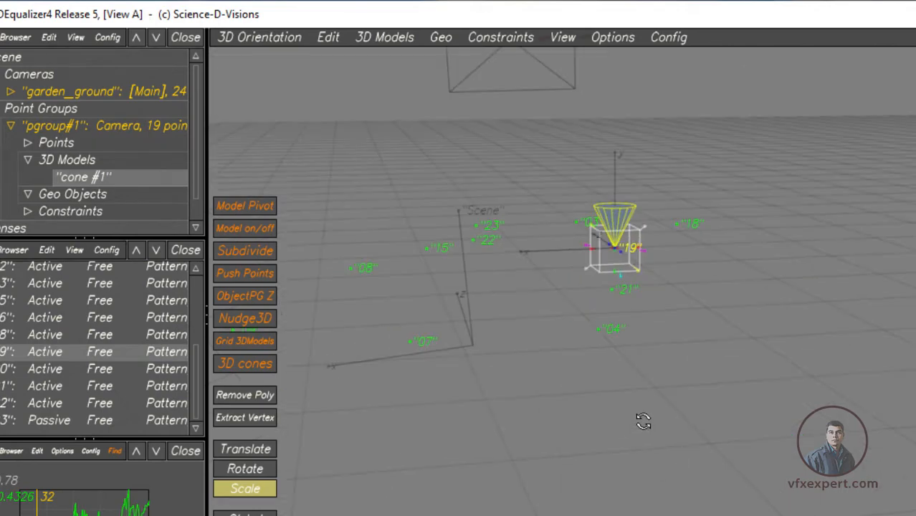
left_click_drag(674, 382, 774, 400)
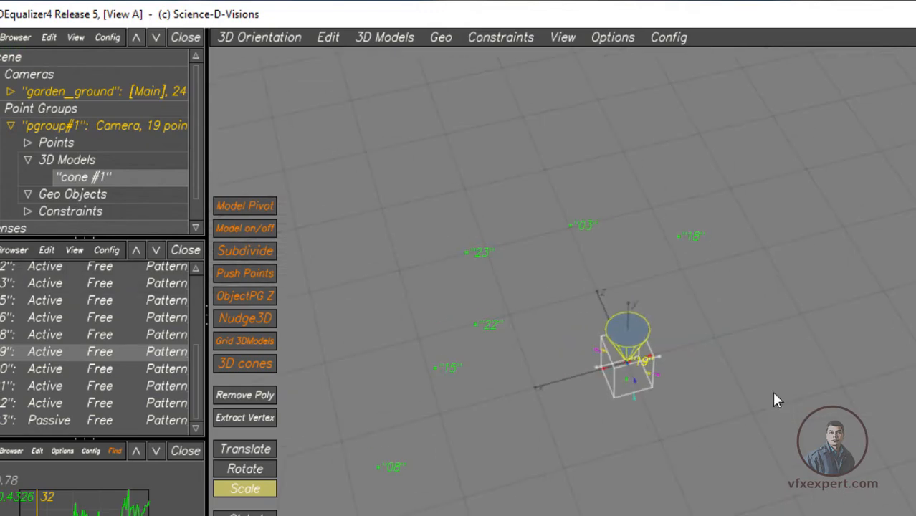
left_click(260, 37)
left_click(261, 126)
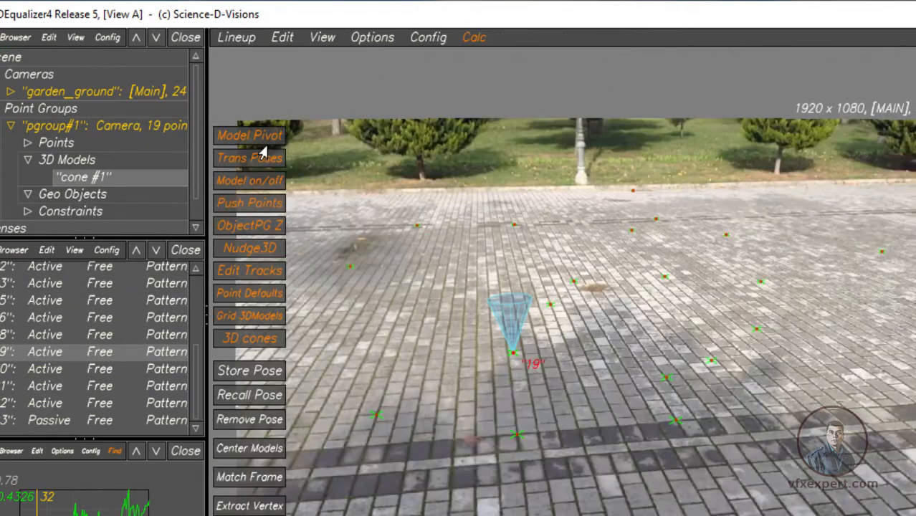
Enlarge the small cone on point 19 slightly and uniformly in 3D Orientation Controls, and review it in Lineup Controls
left_click(238, 39)
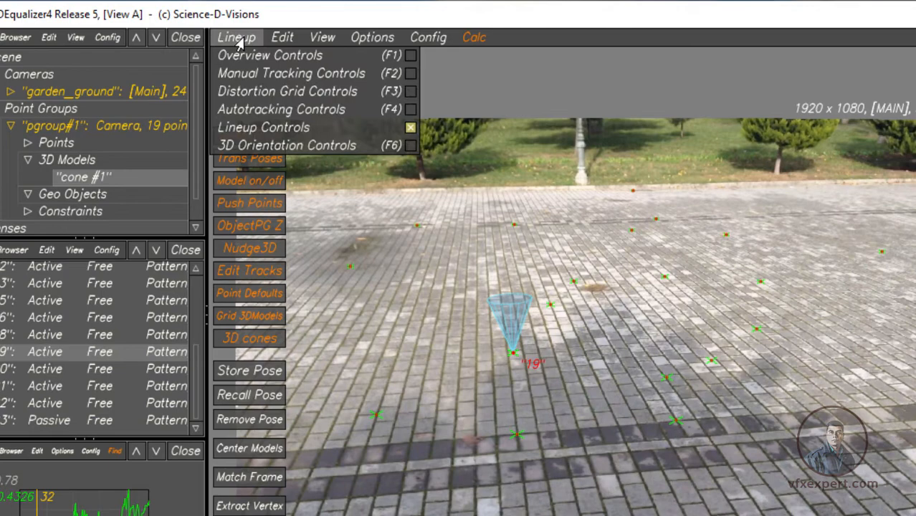
left_click(268, 146)
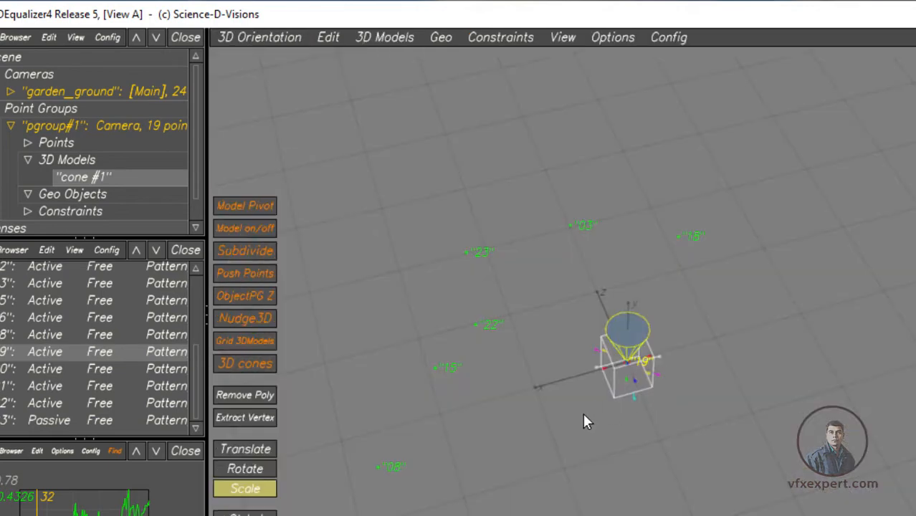
left_click_drag(583, 414, 613, 391, "alt")
right_click_drag(613, 390, 703, 486, "alt")
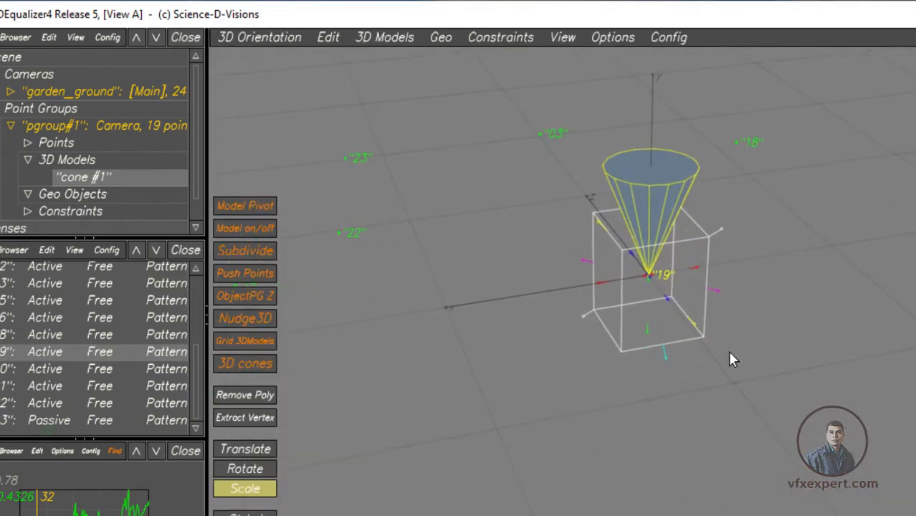
left_click_drag(716, 236, 738, 222)
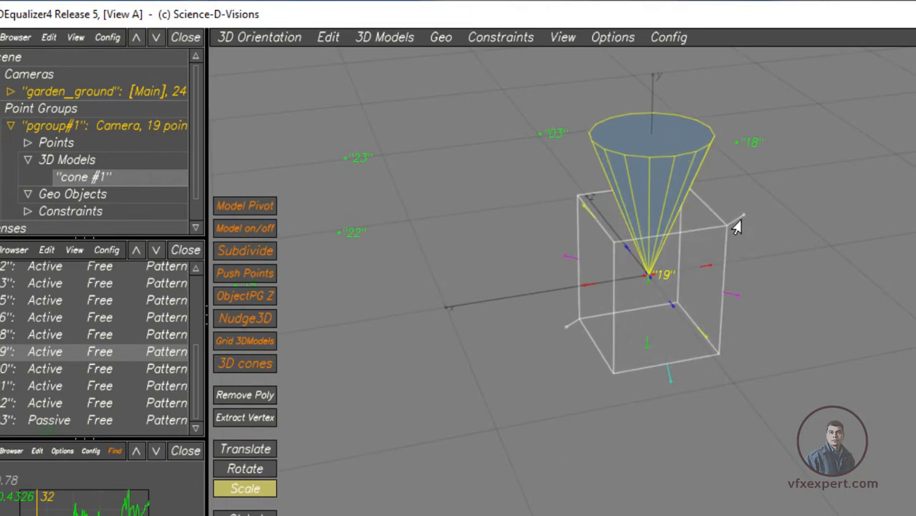
left_click(259, 37)
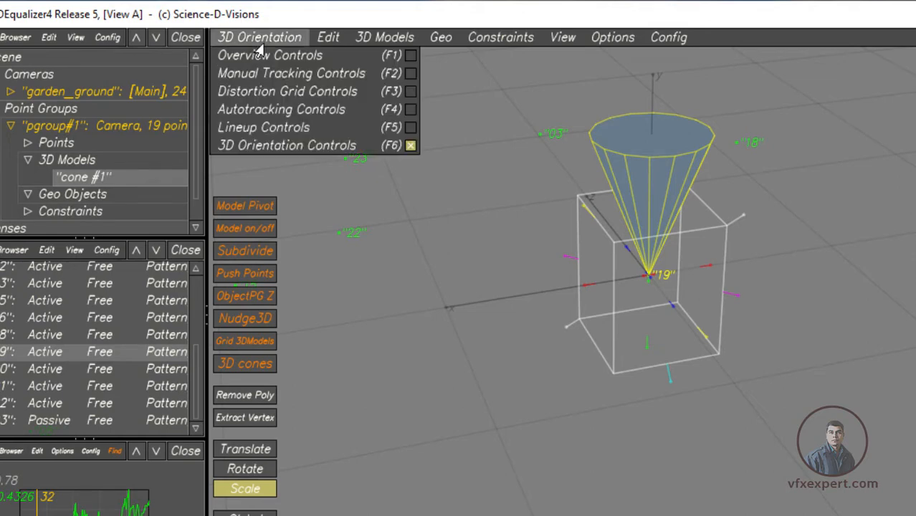
left_click(240, 129)
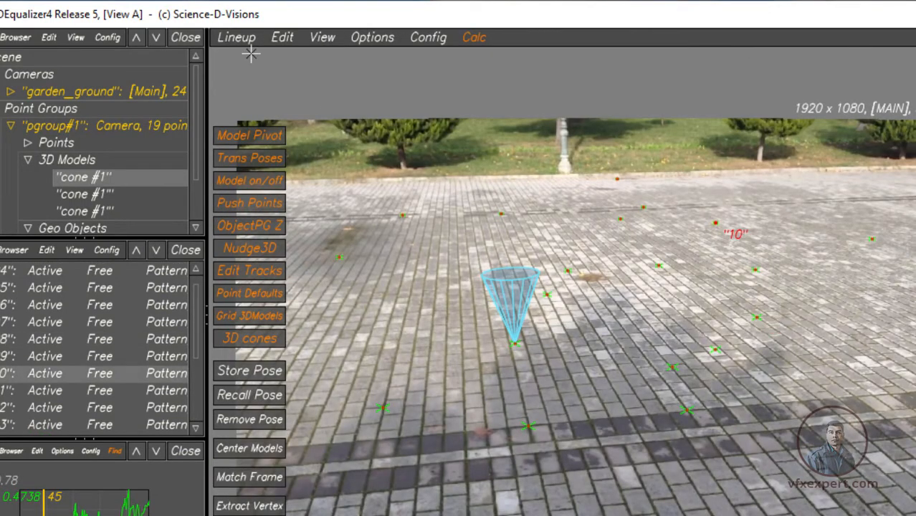
Snap the two duplicate cones to points 08 and 10 in 3D Orientation Controls
left_click(244, 43)
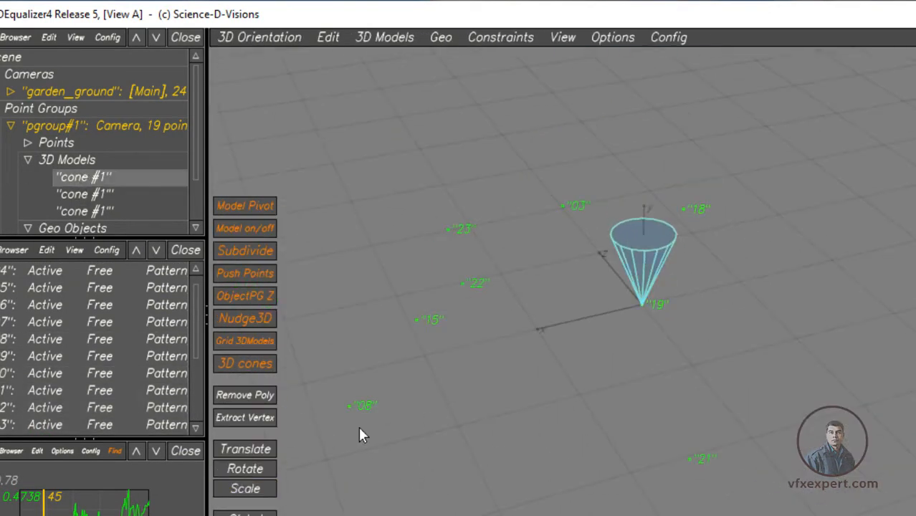
left_click(385, 37)
left_click(614, 98)
left_click(41, 380)
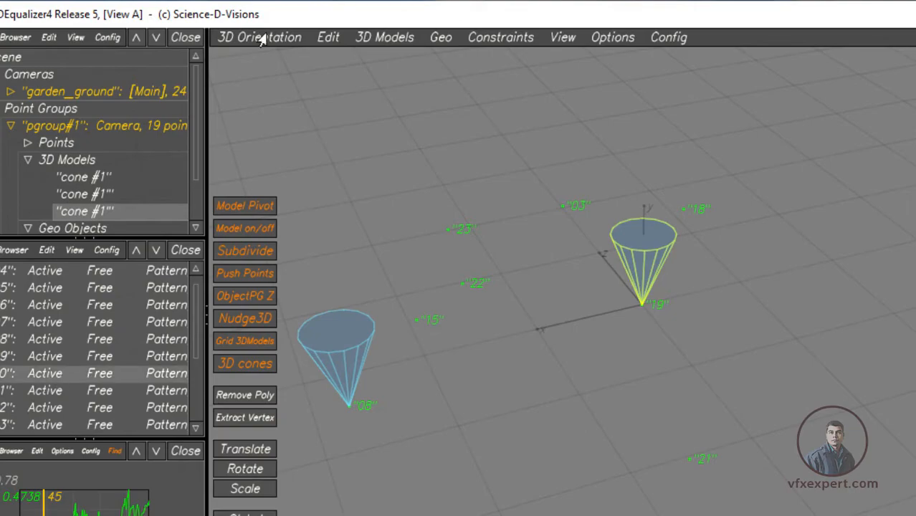
left_click(259, 37)
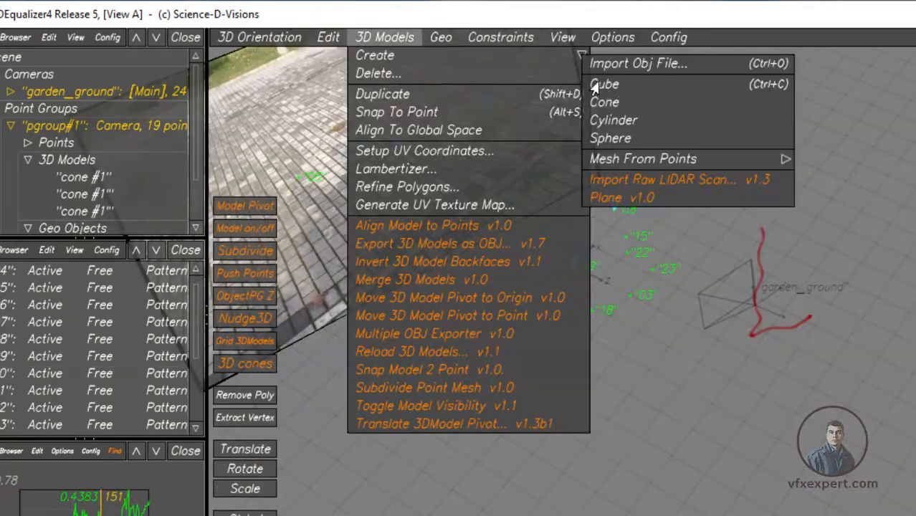
Create a cube 3D model and check it with the three cones in Lineup Controls by scrubbing from frame 2 to frame 168
left_click(594, 85)
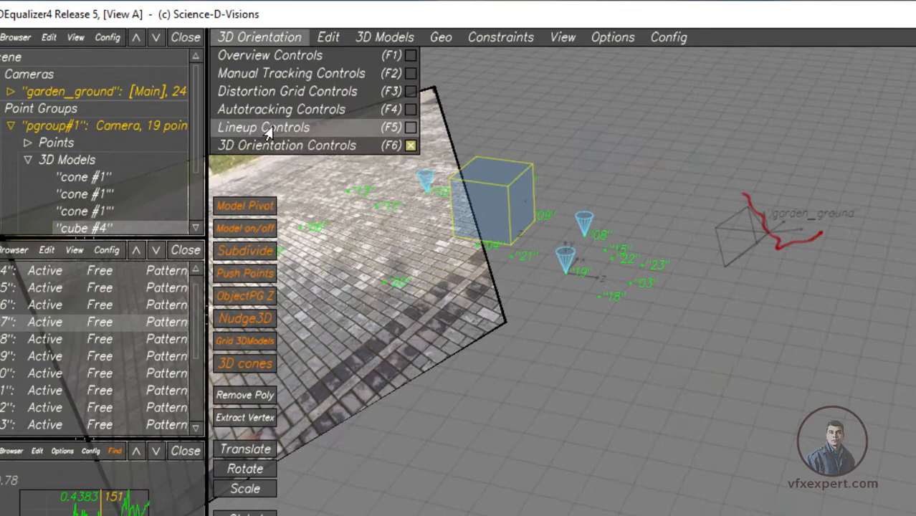
left_click(267, 126)
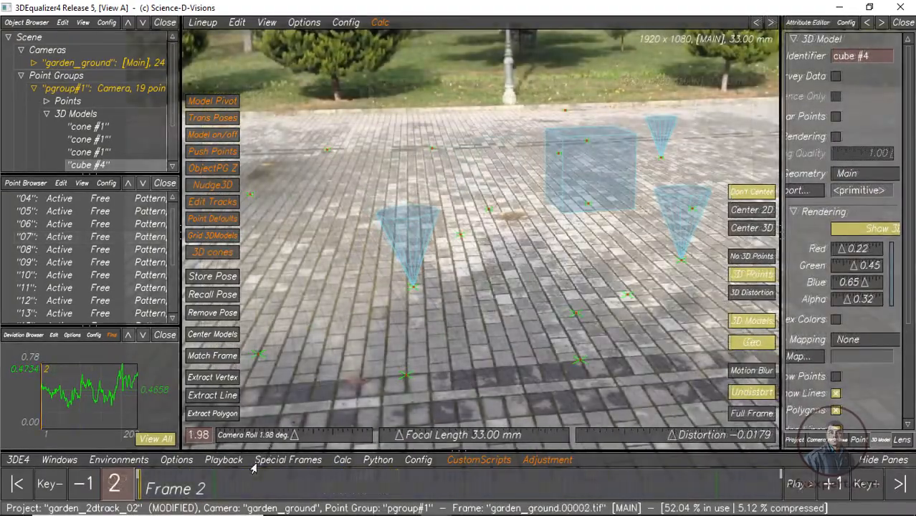
left_click_drag(201, 490, 586, 487)
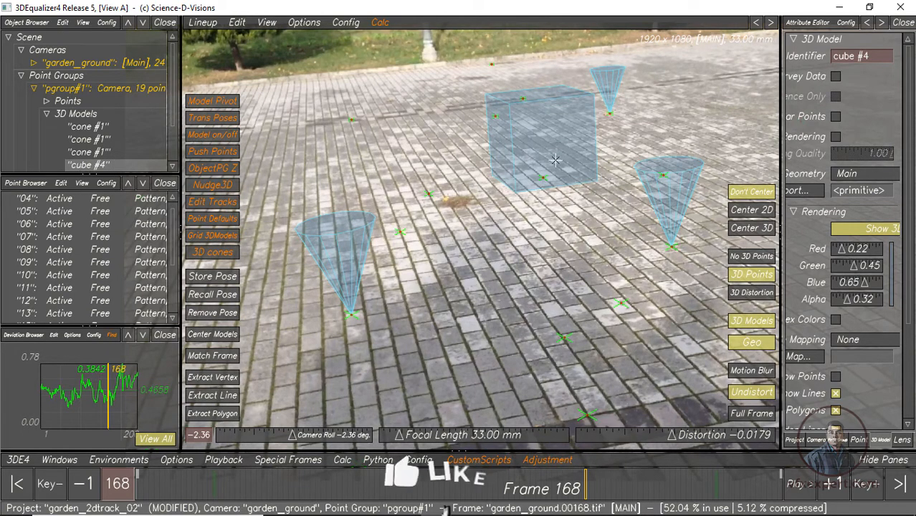
Widen the Attribute Editor and raise the cube's rendering alpha to make it more opaque
left_click_drag(781, 228, 655, 227)
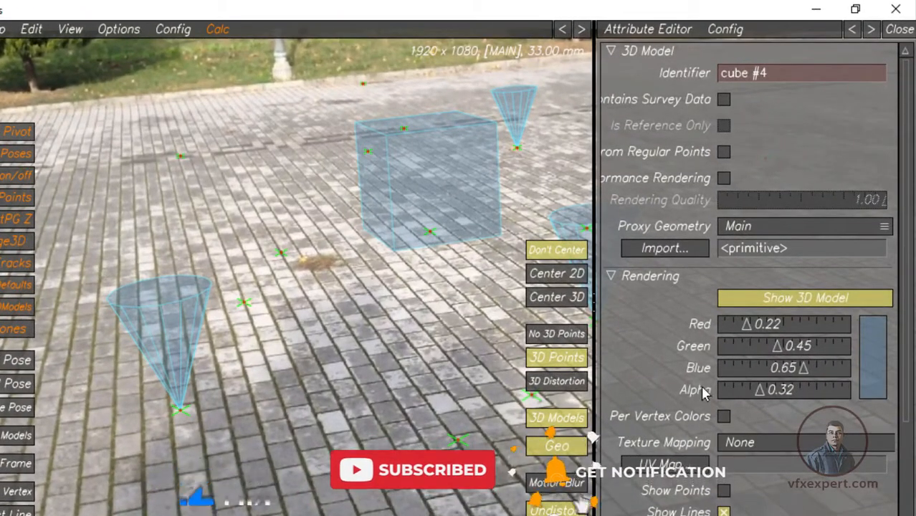
left_click_drag(760, 399, 815, 400)
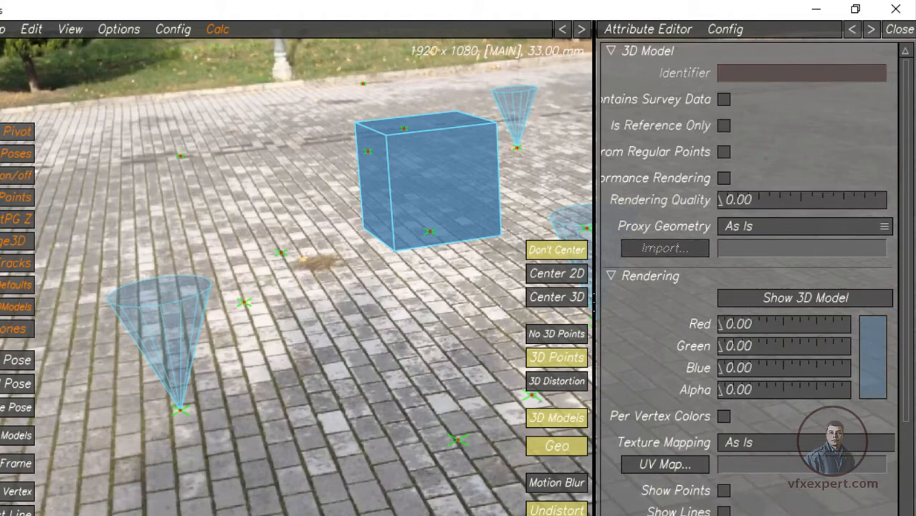
Raise the rendering alpha of the three selected cones to 0.68 and narrow the Attribute Editor to enlarge the Lineup view
left_click_drag(738, 398, 808, 393)
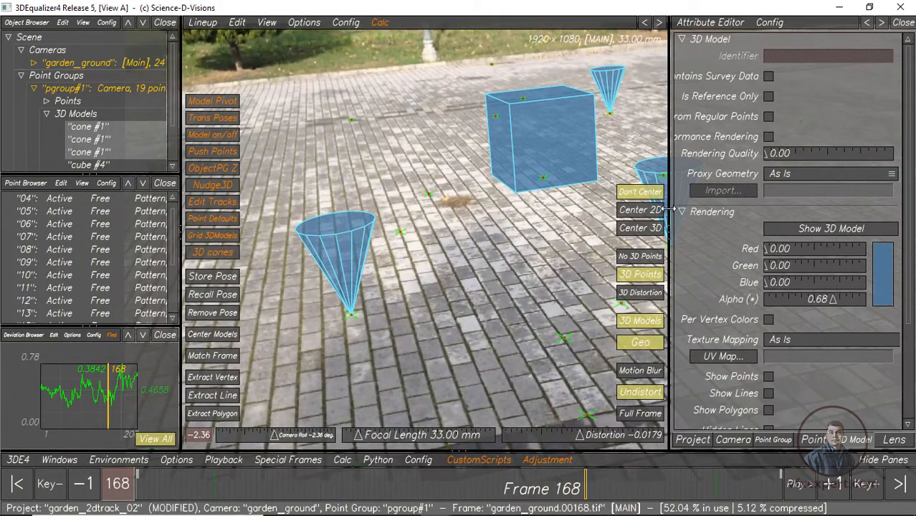
left_click_drag(671, 209, 727, 210)
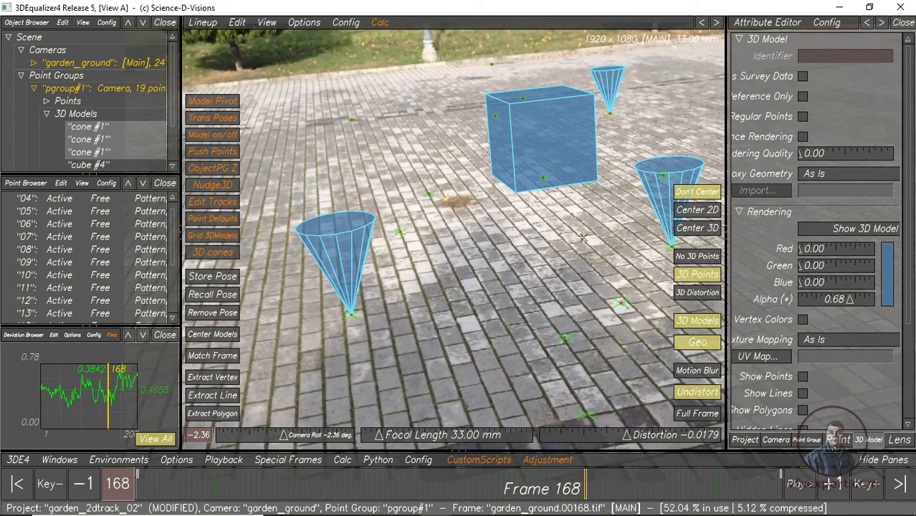
left_click(500, 247)
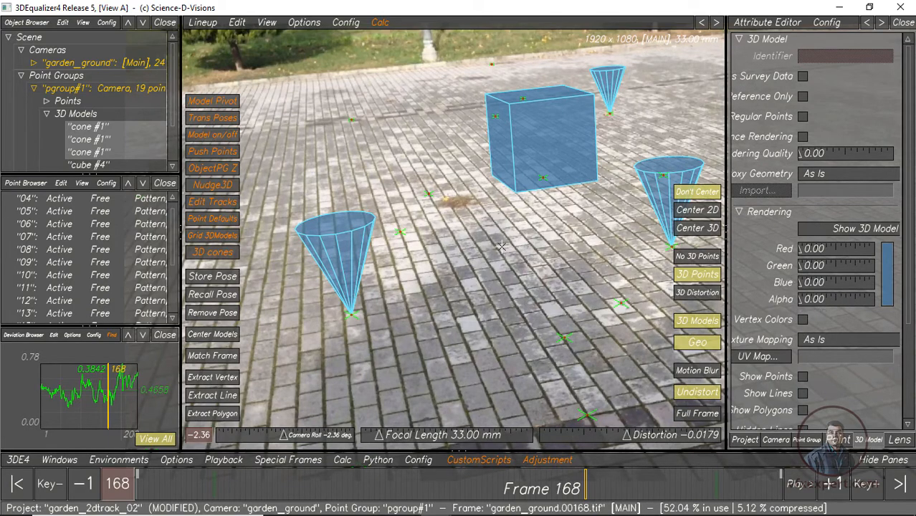
Select cube #4 and look at the options for creating 3D models, including Import Obj File, in 3D Orientation Controls
left_click(76, 166)
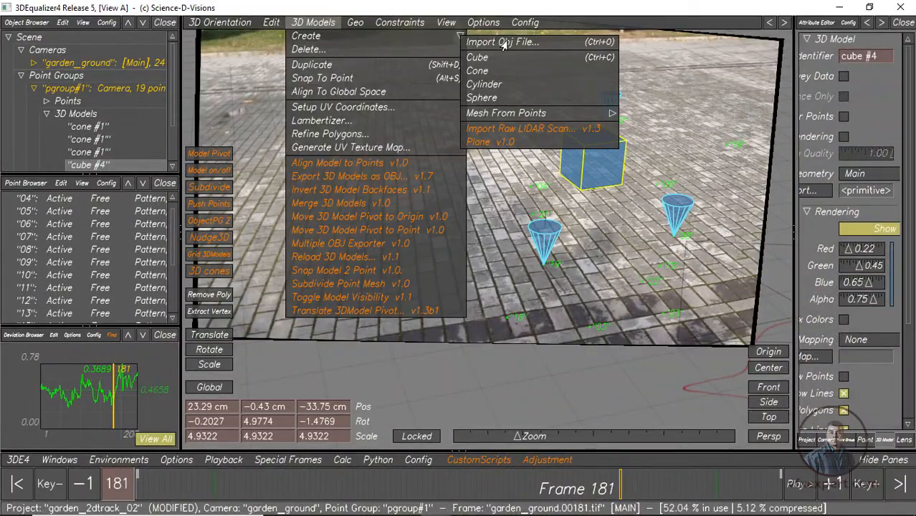
left_click(501, 43)
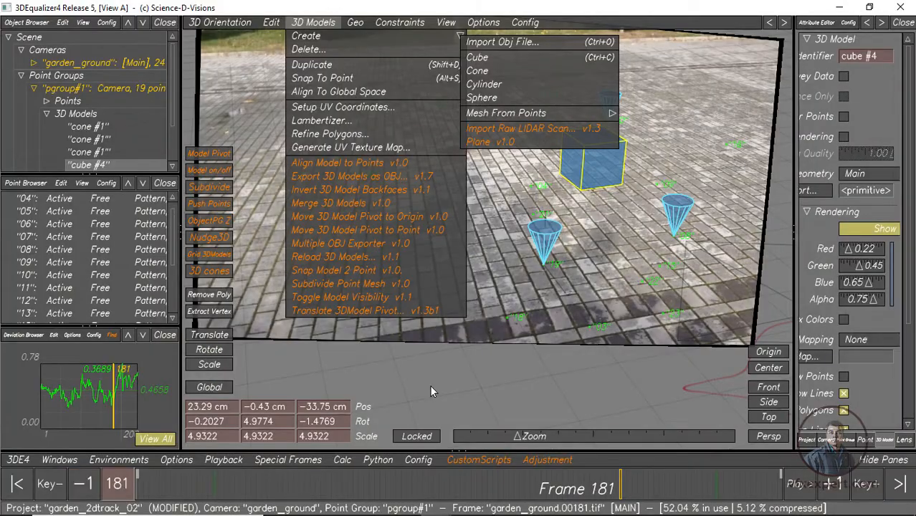
left_click(430, 391)
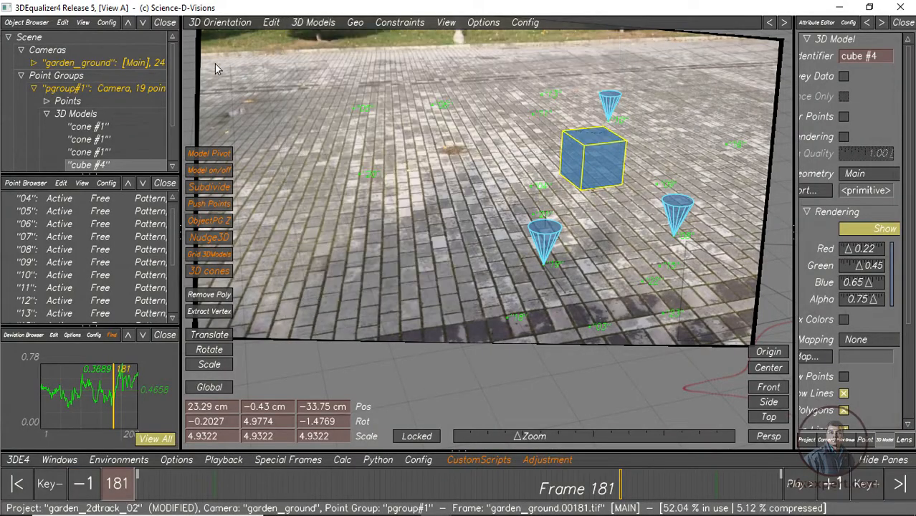
Review the cones and cube against the footage in Lineup Controls by scrubbing back from frame 181 to about frame 109
left_click(222, 24)
left_click(234, 89)
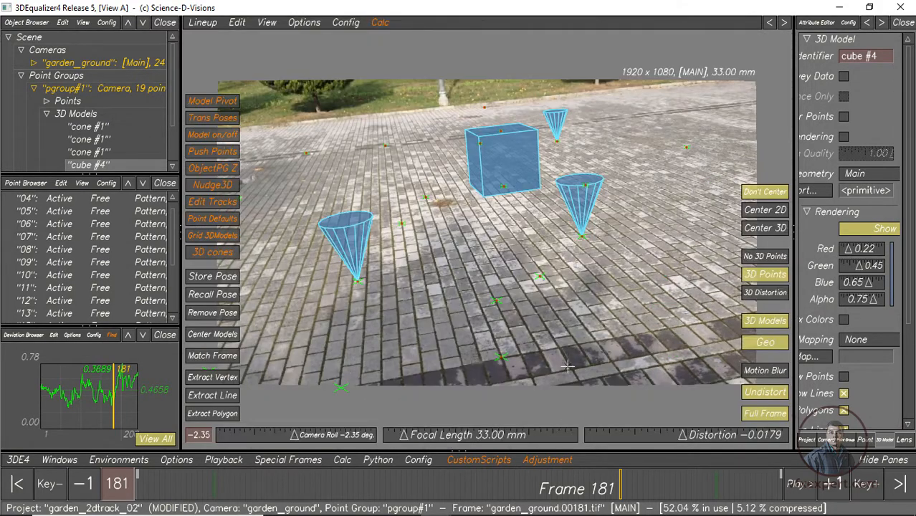
left_click_drag(643, 494, 427, 493)
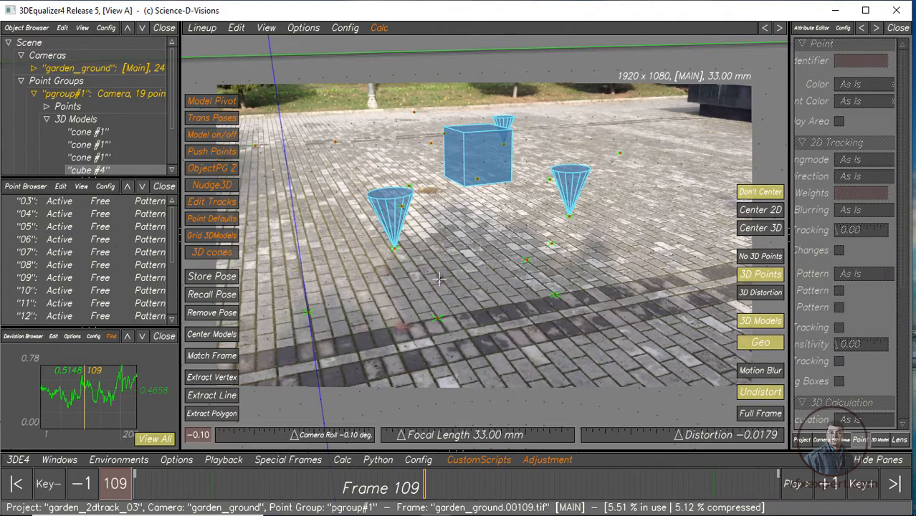
Select points 03 and 19 together at frame 109 in the Lineup view and switch to 3D Orientation Controls
left_click(437, 318)
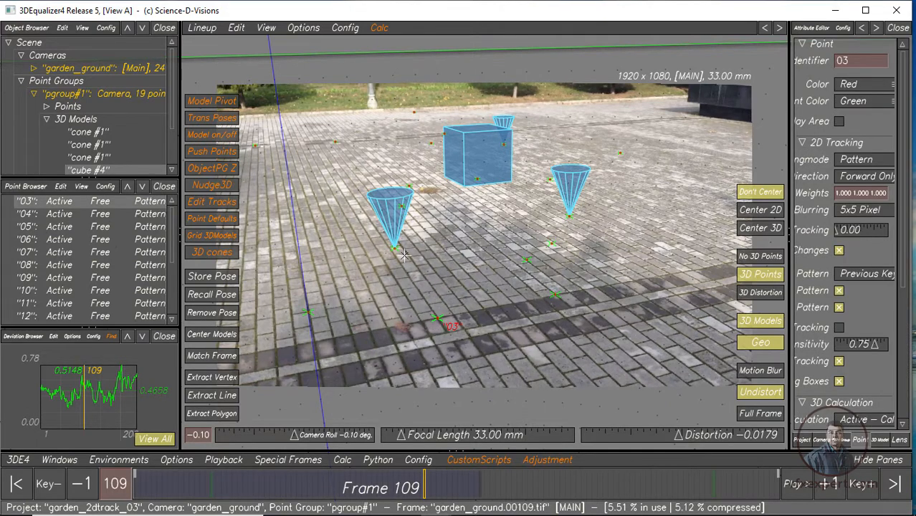
left_click(395, 249, "ctrl")
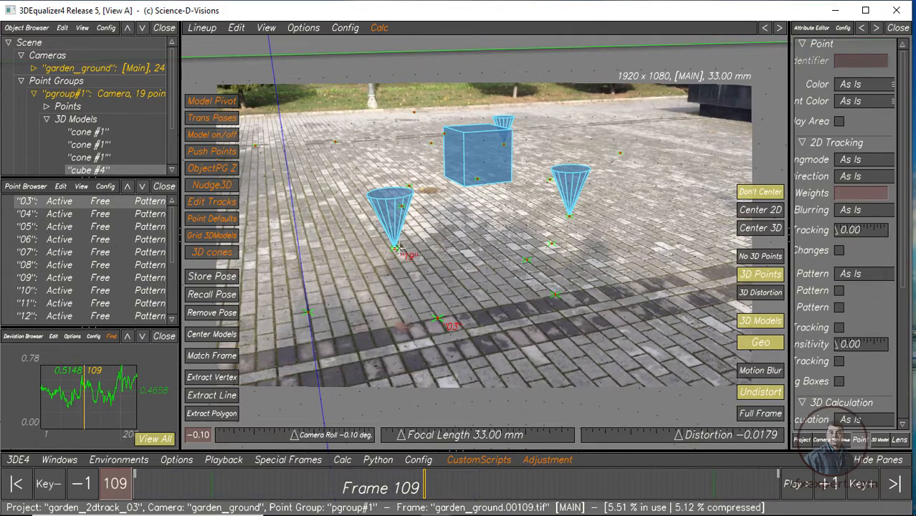
left_click(204, 27)
left_click(222, 108)
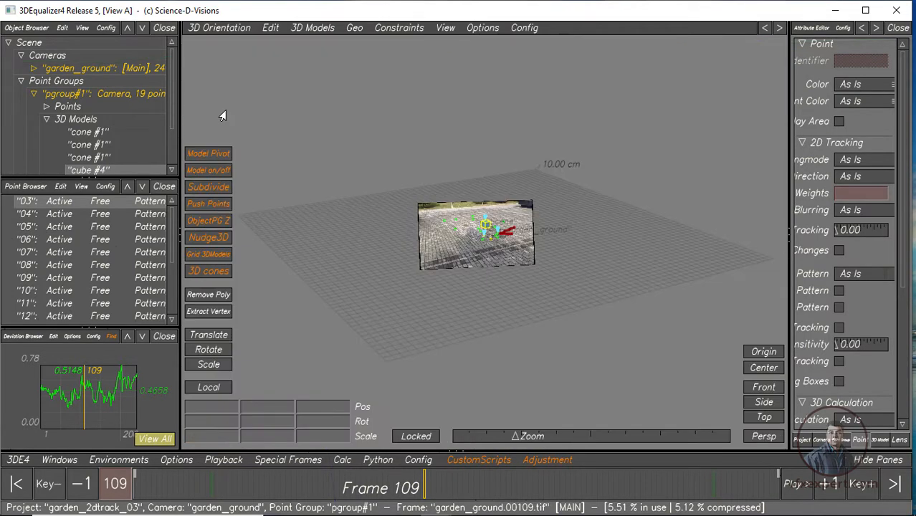
Examine the Create Distance Constraint entry for points 03 and 19, and return to Lineup Controls
left_click(396, 29)
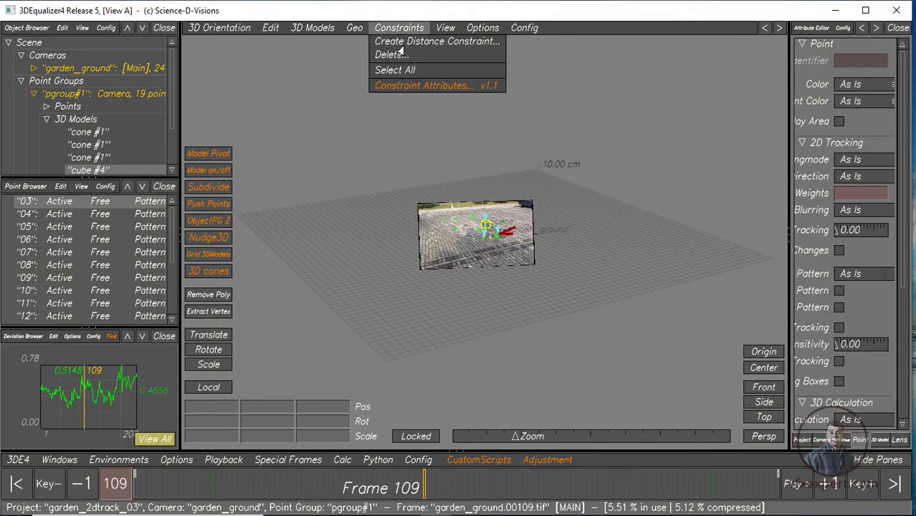
left_click(432, 43)
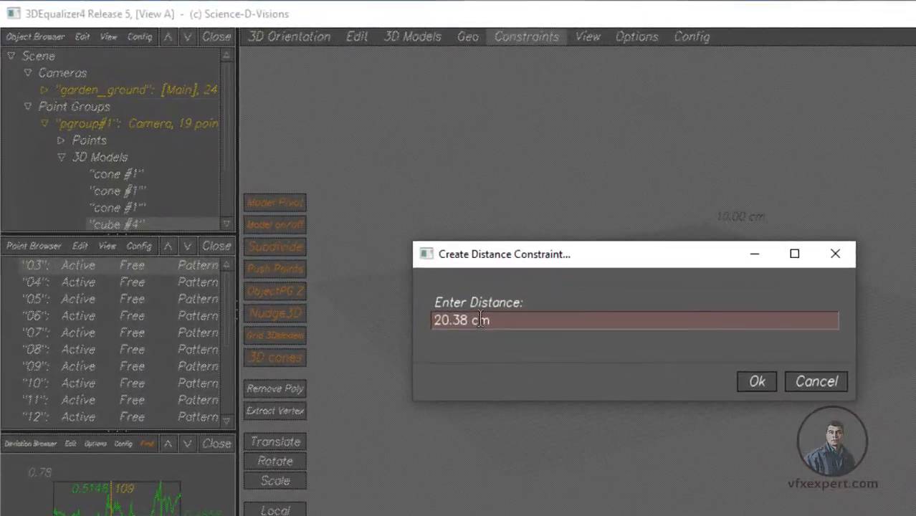
double_click(458, 321)
left_click(484, 321)
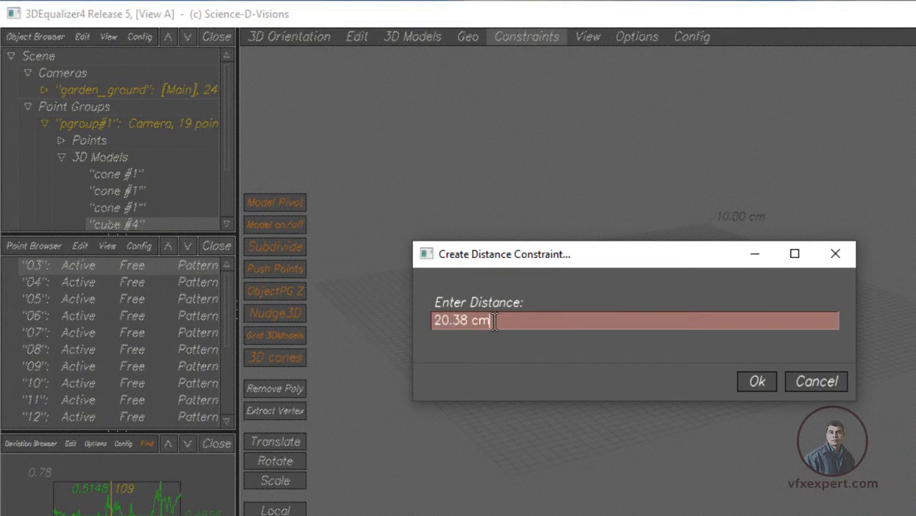
left_click_drag(534, 260, 585, 381)
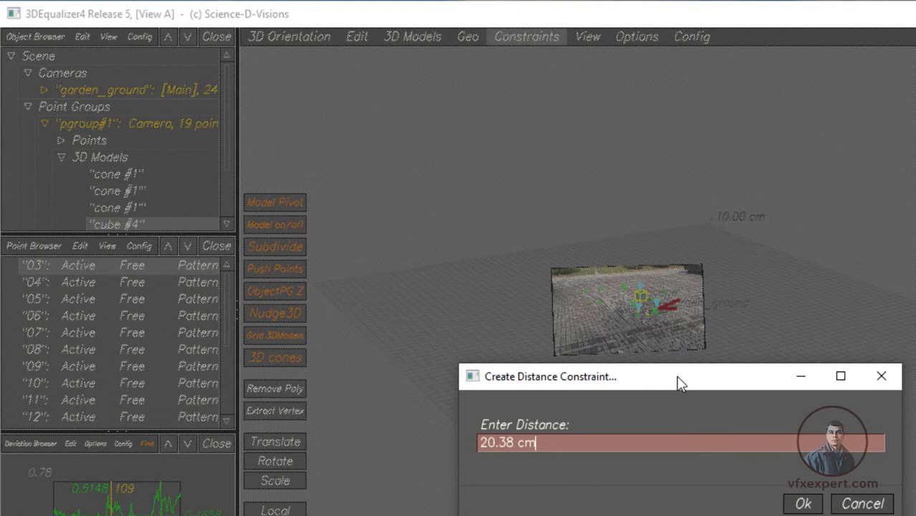
left_click_drag(677, 378, 677, 340)
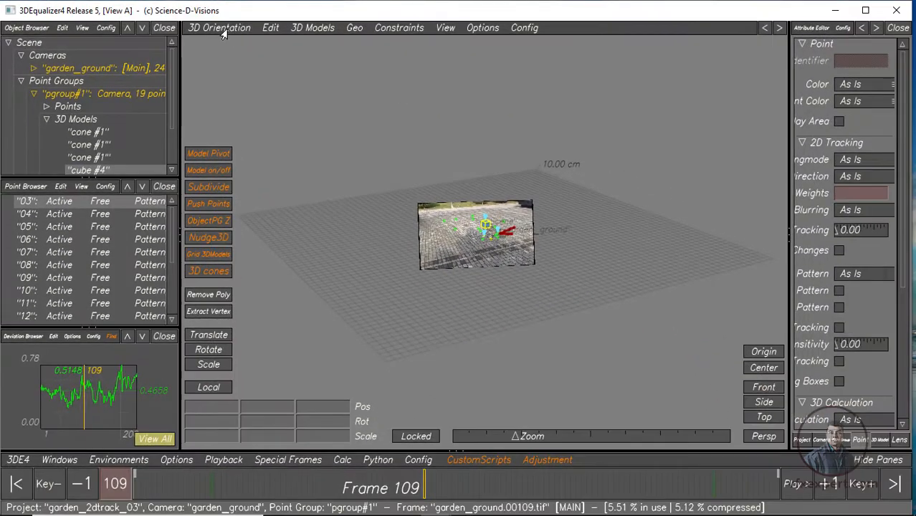
left_click(242, 30)
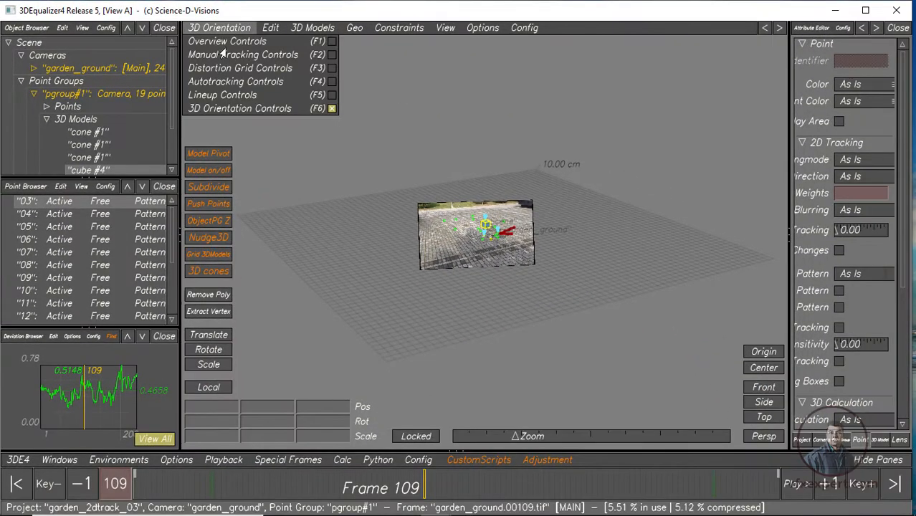
left_click(238, 96)
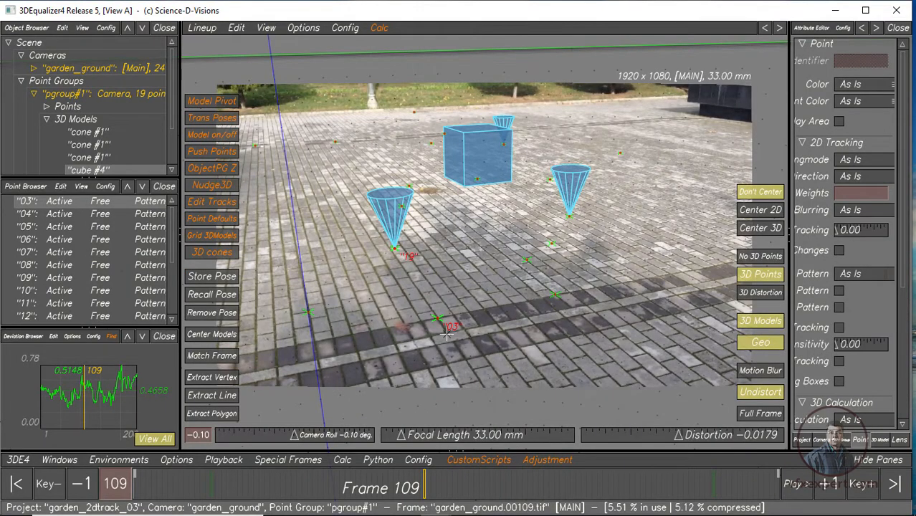